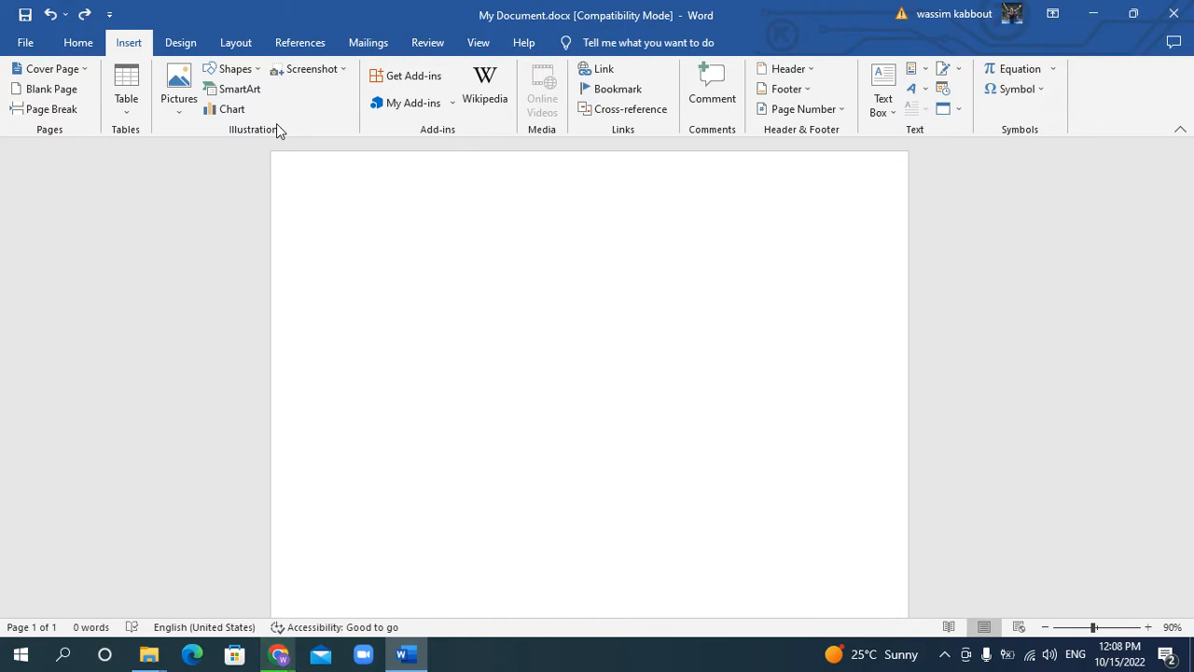
Insert the picture MSWord-1.png from the Desktop folder into the blank document
click(186, 113)
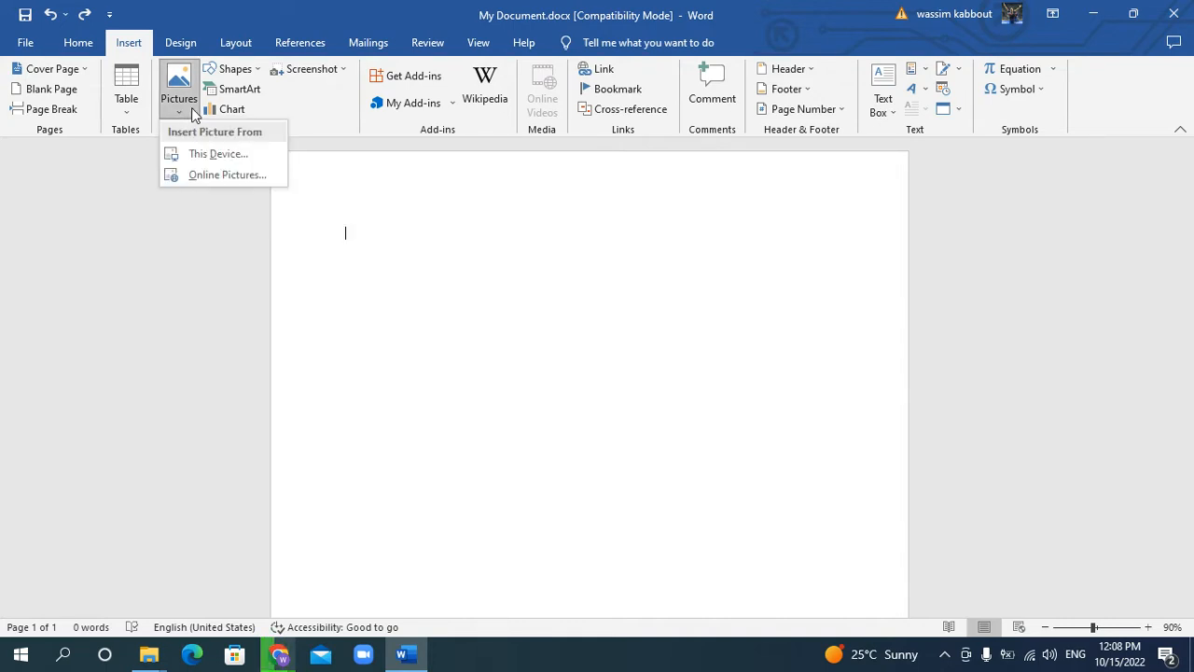
click(205, 161)
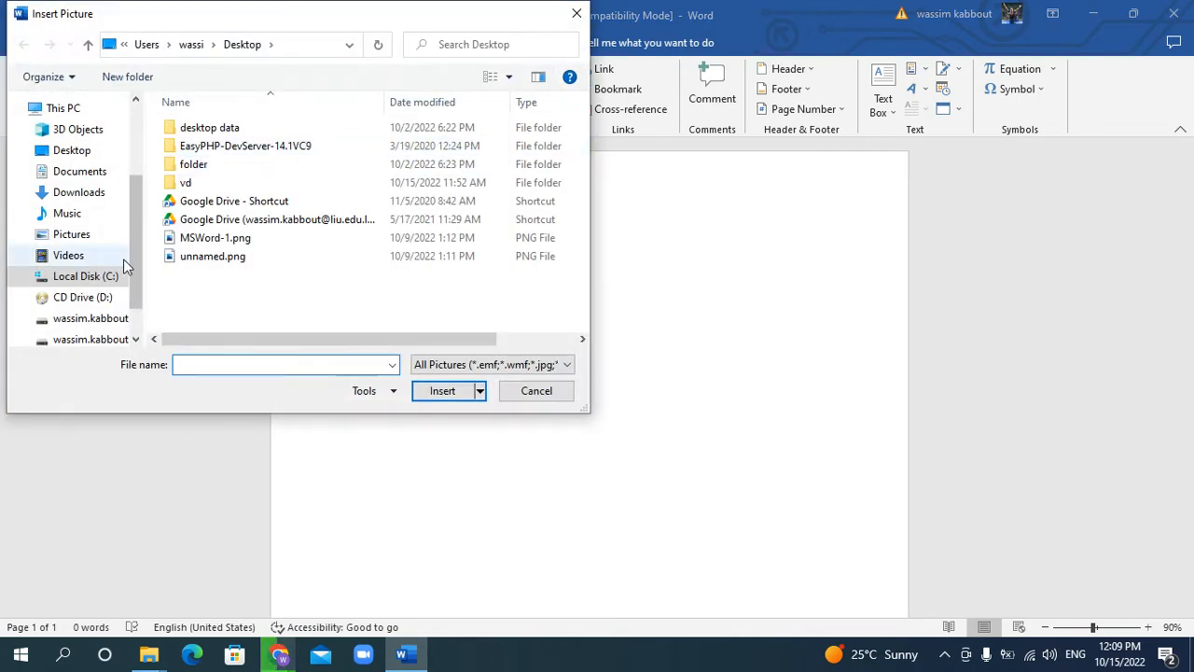
click(74, 157)
click(63, 108)
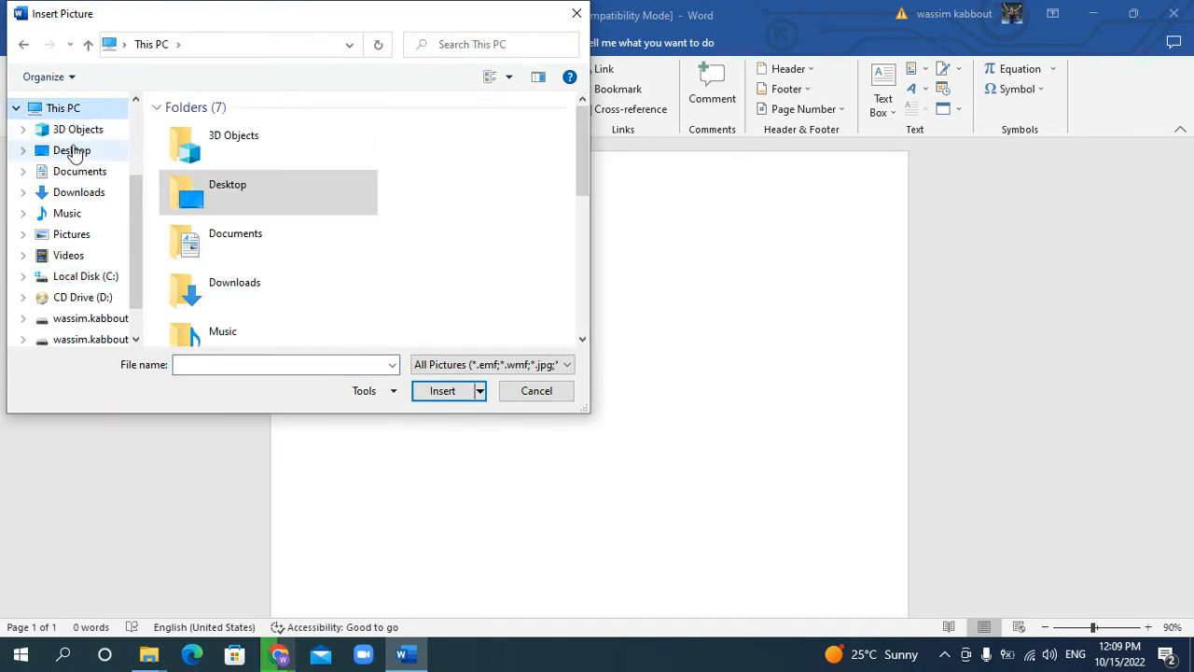
click(73, 152)
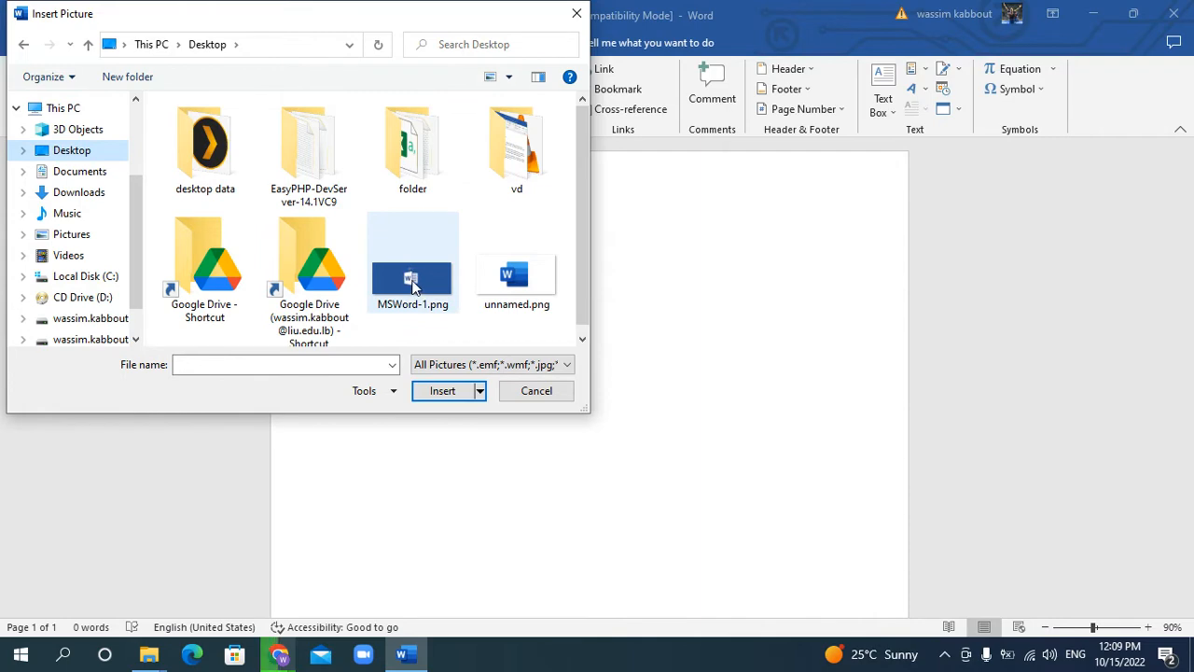
click(416, 289)
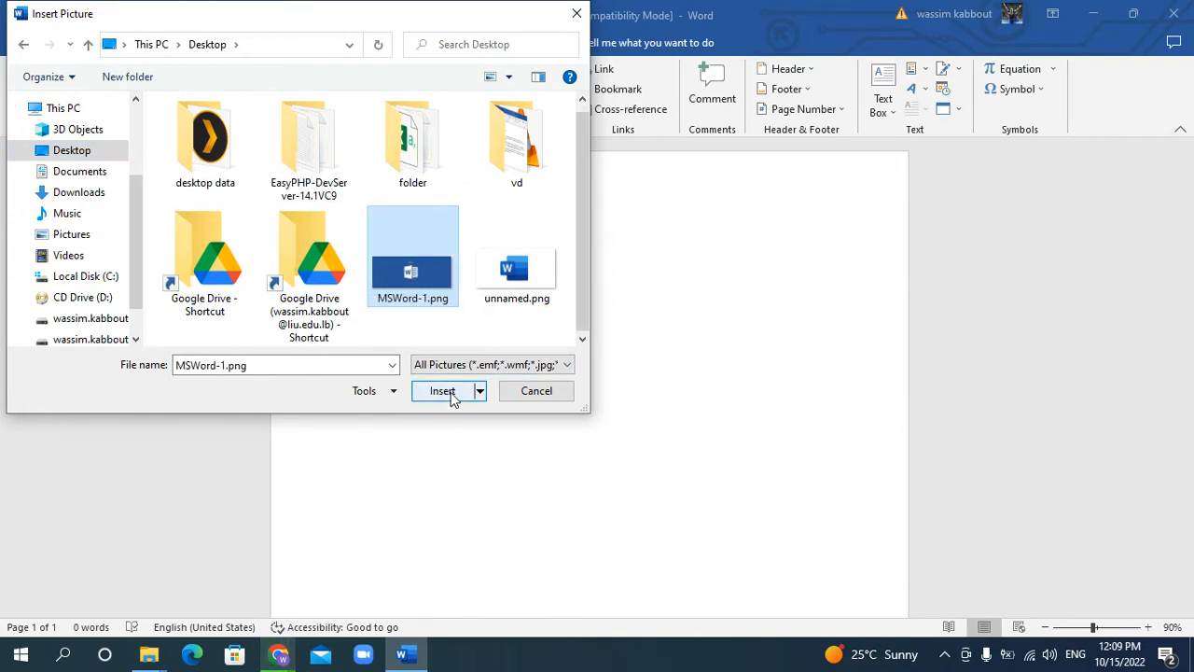
click(444, 391)
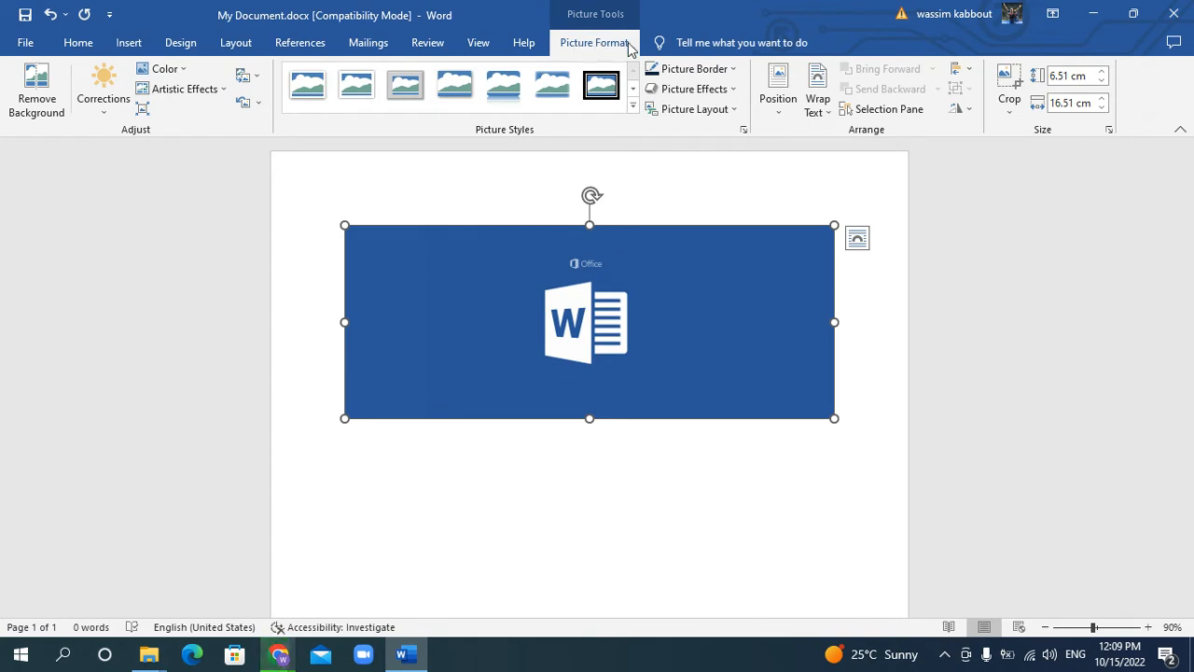
Position the picture in the page's top left, then in the top center, with square text wrapping
click(779, 111)
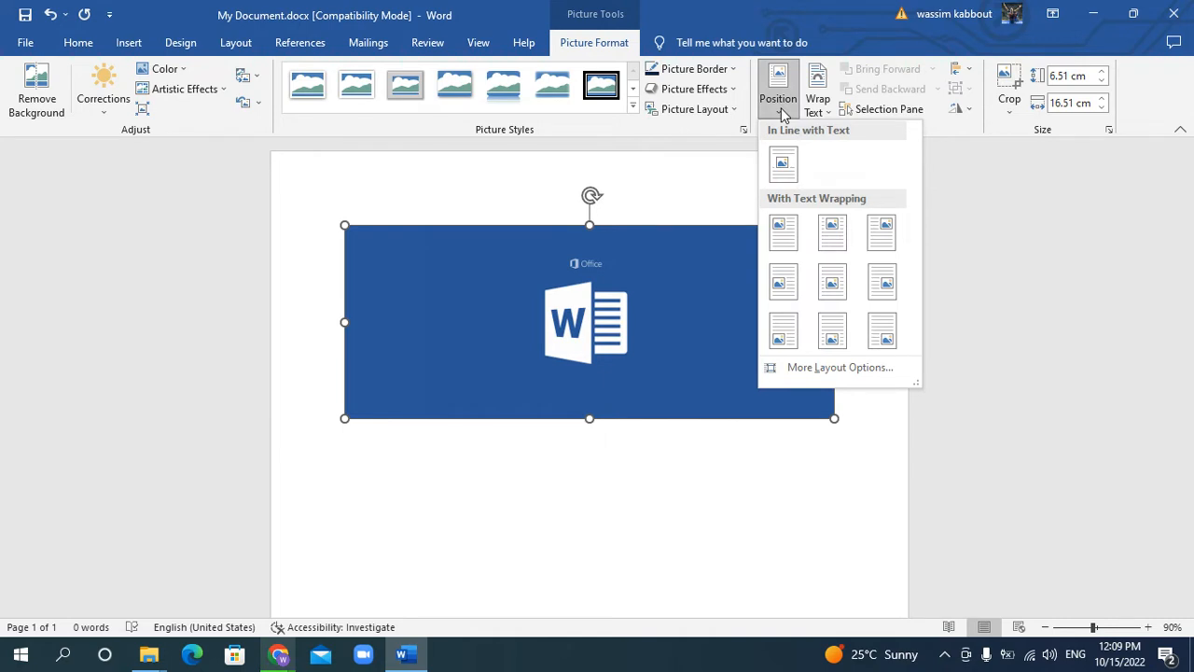
click(780, 237)
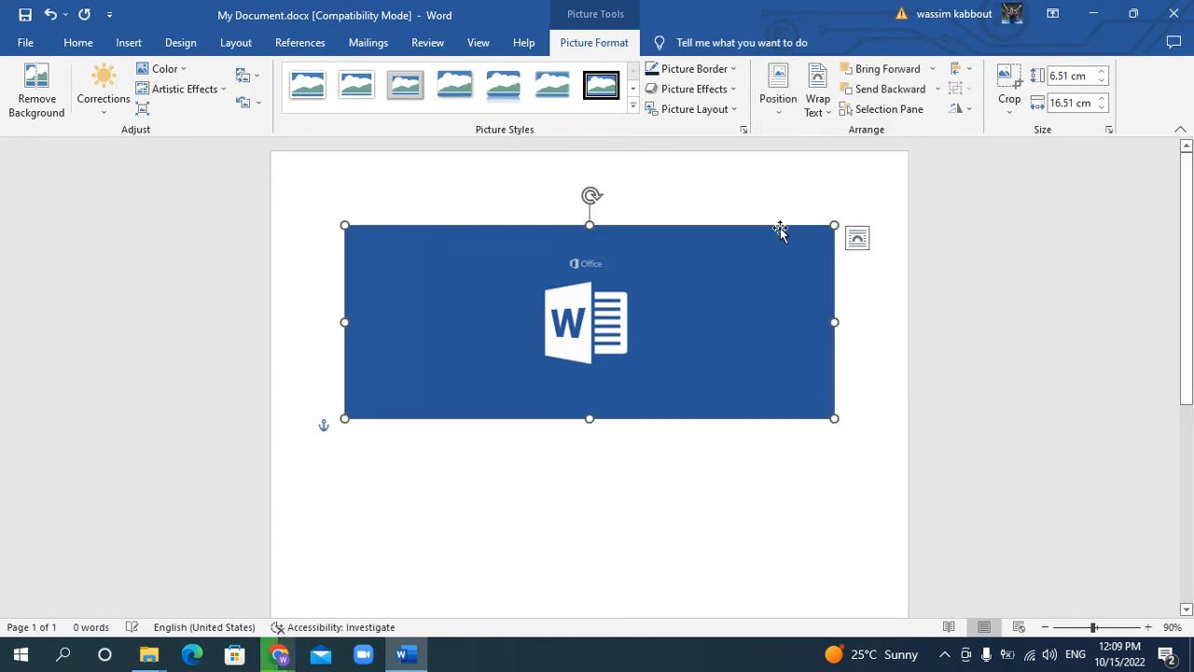
click(778, 89)
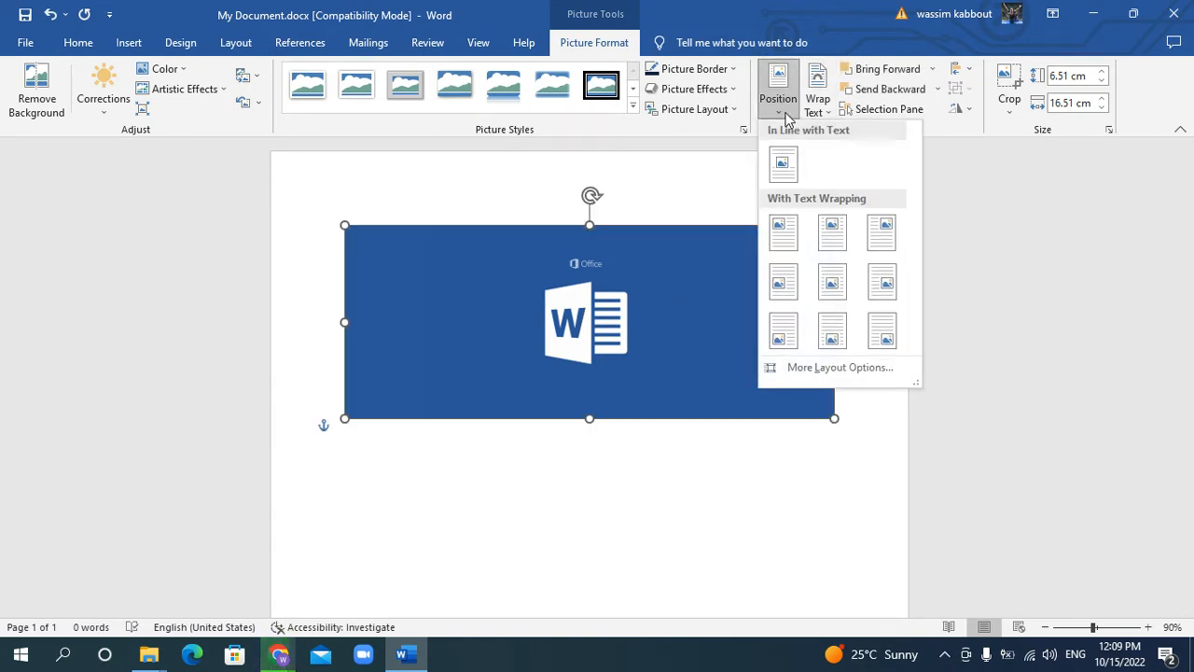
click(833, 235)
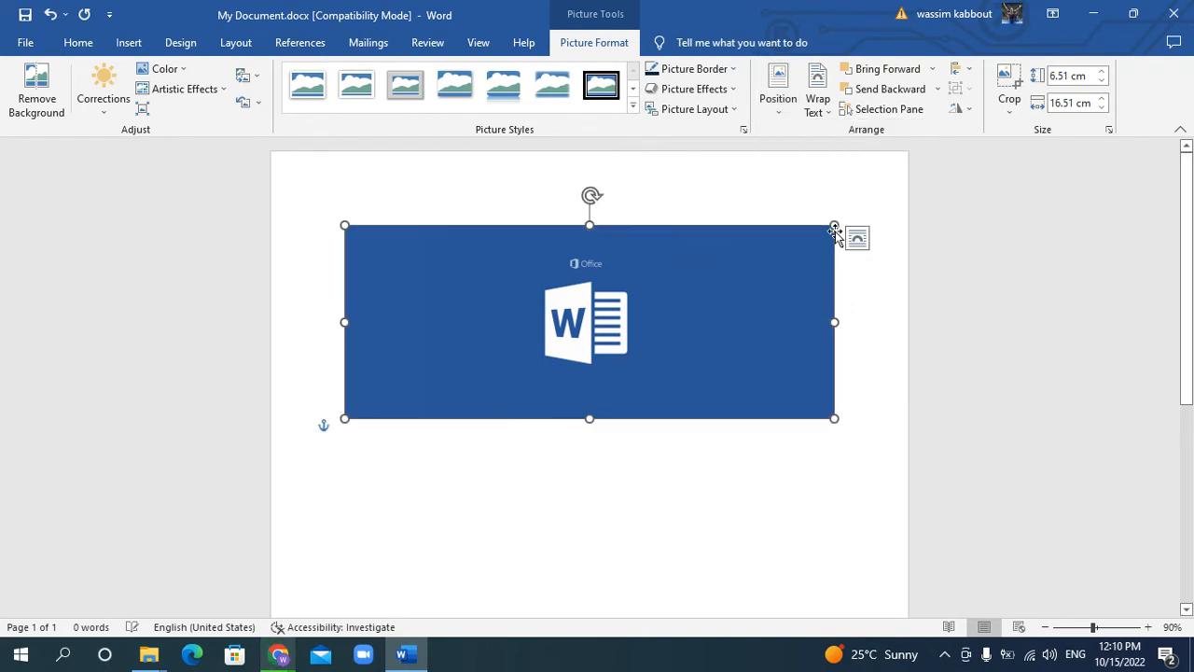
Position the picture in the middle center, then in the bottom center of the page, with square text wrapping
click(787, 110)
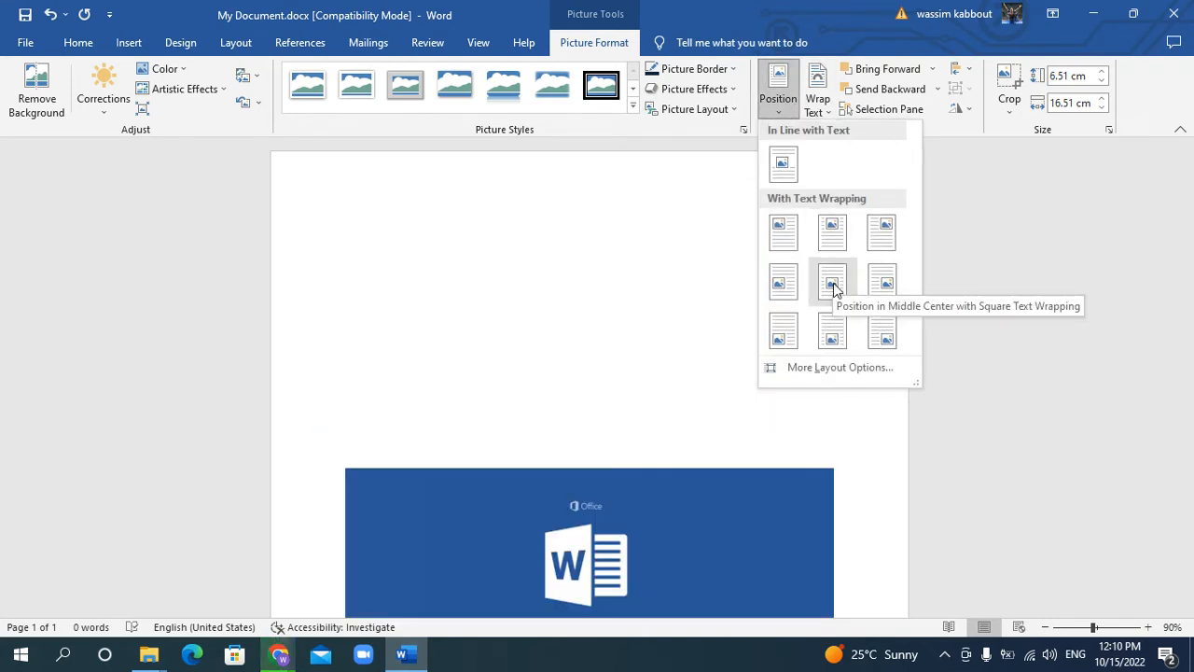
click(833, 285)
click(778, 93)
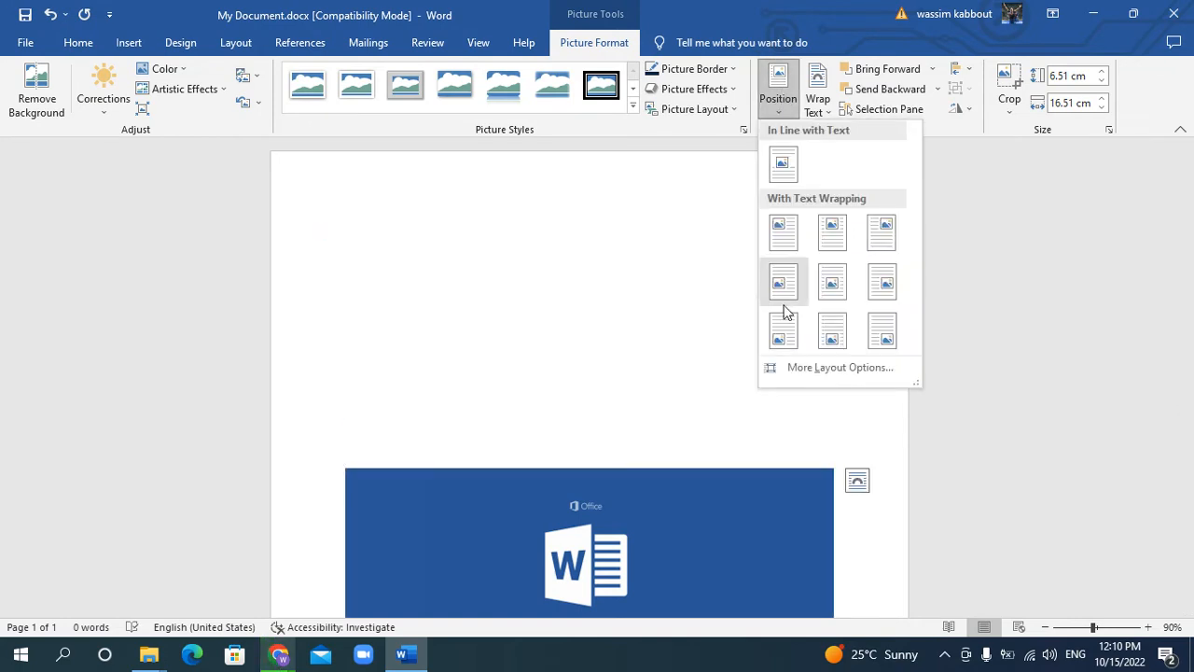
click(833, 335)
scroll(733, 339, down, 5)
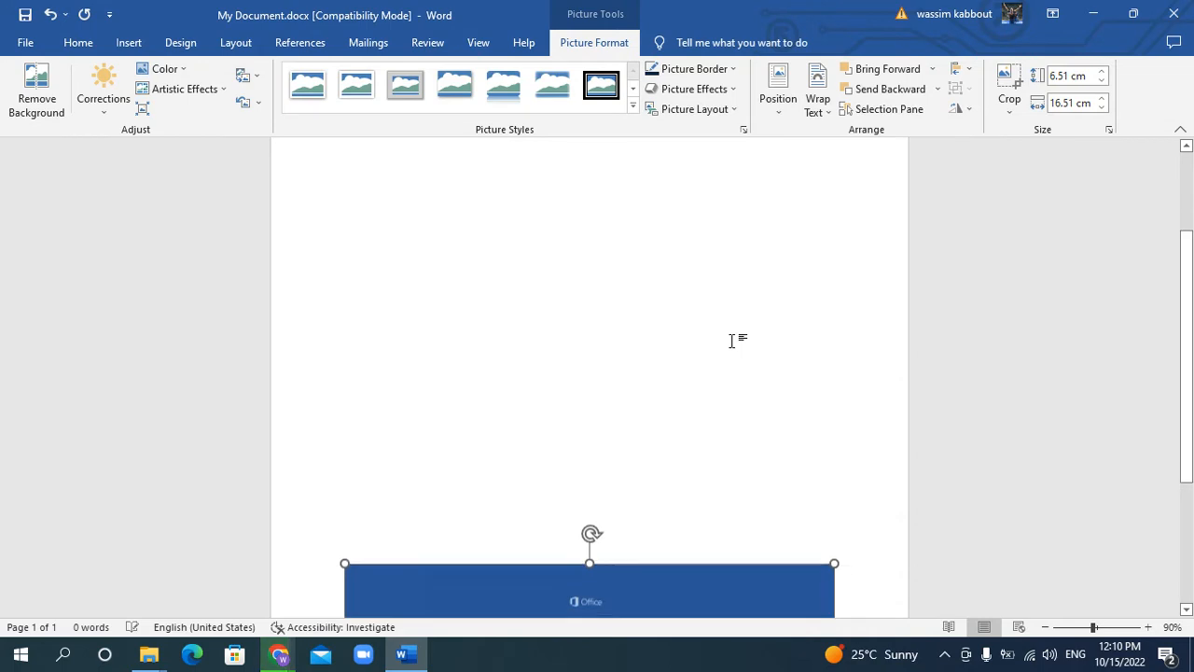
Move the picture back up the page and position it in the top center with square text wrapping
drag(541, 439, 494, 266)
drag(448, 402, 611, 311)
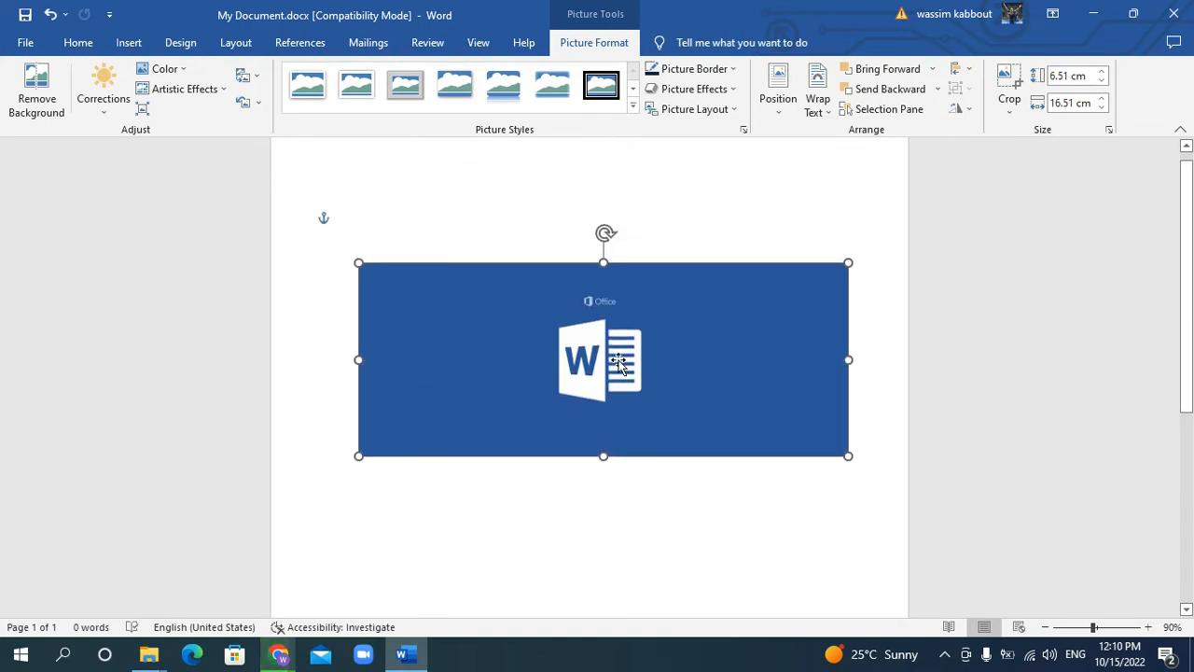
click(769, 97)
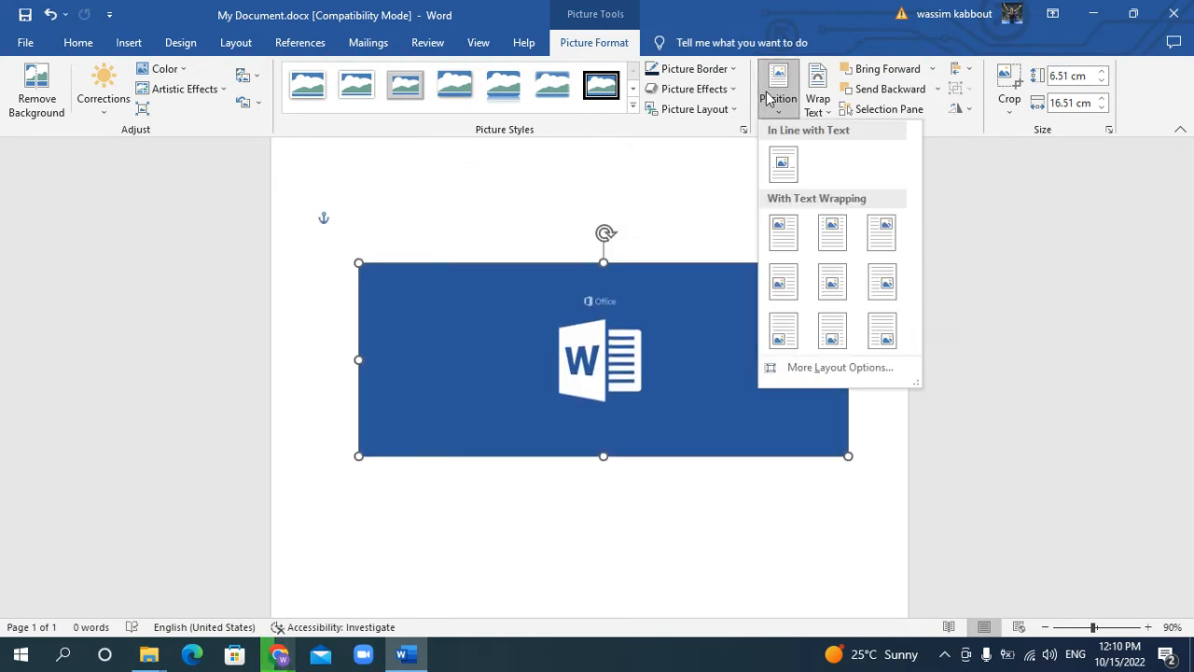
click(835, 240)
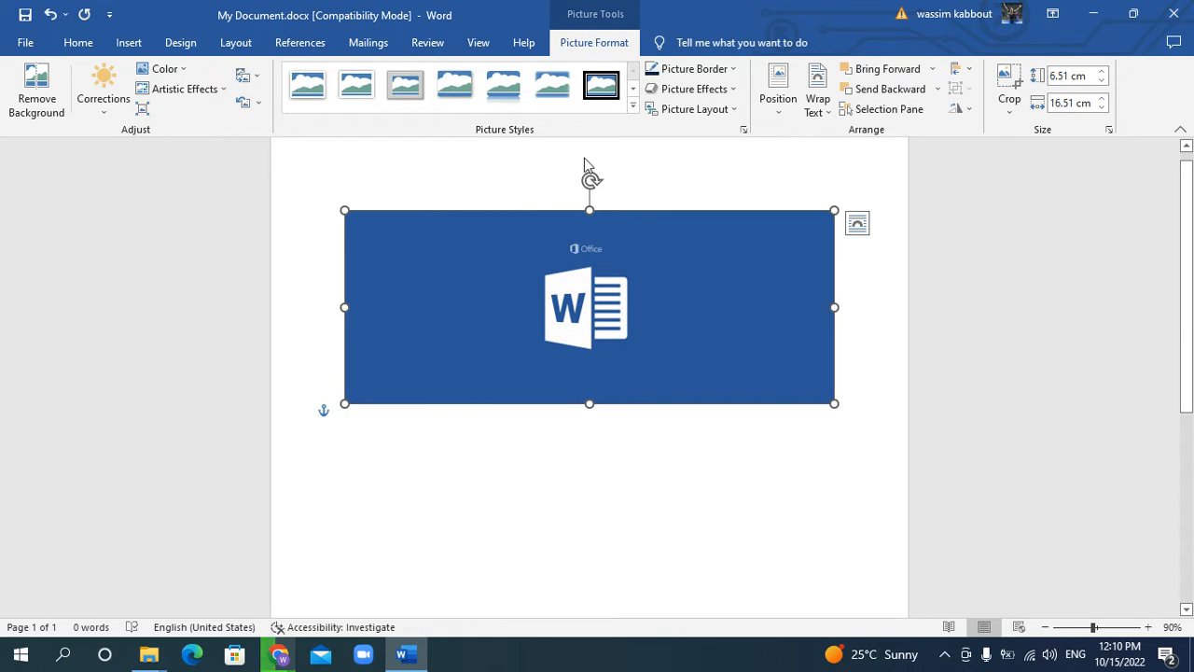
Apply the white-framed picture style with rounded diagonal corners and set the picture border to the standard orange color
click(631, 91)
click(632, 107)
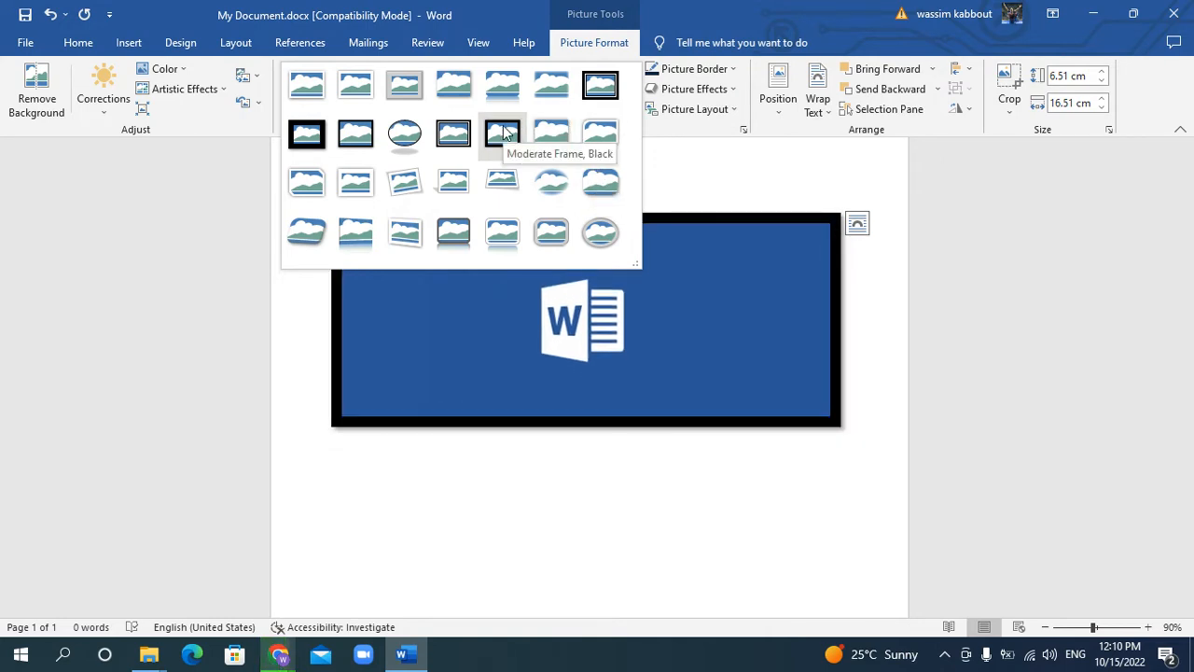
click(585, 129)
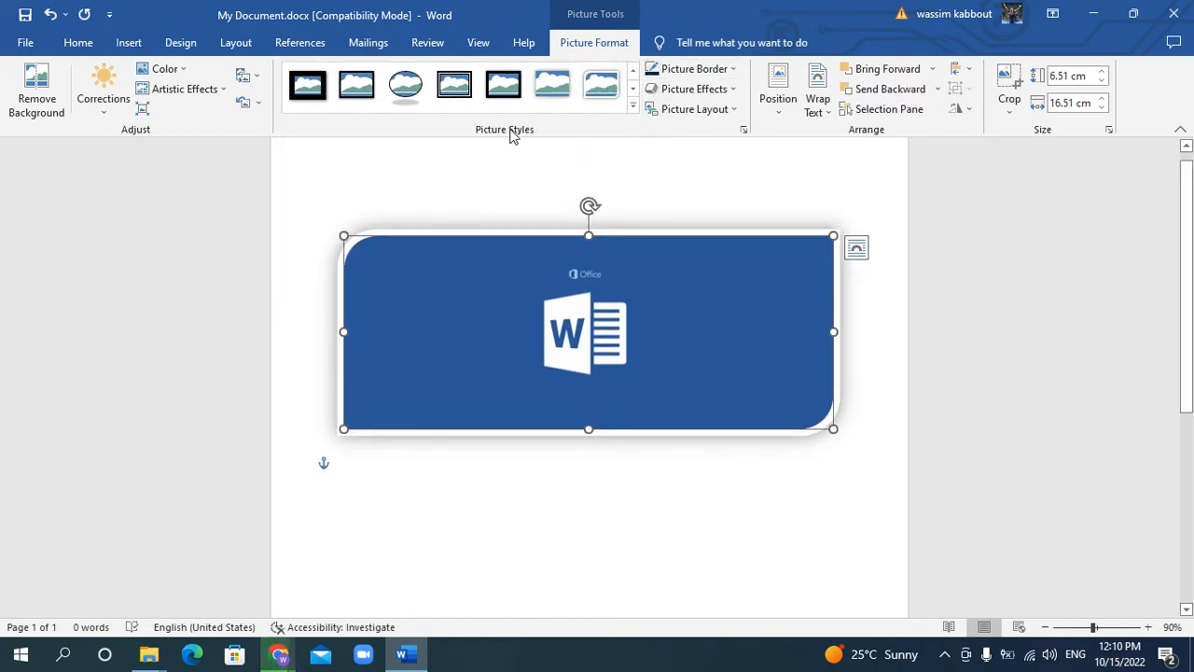
click(735, 70)
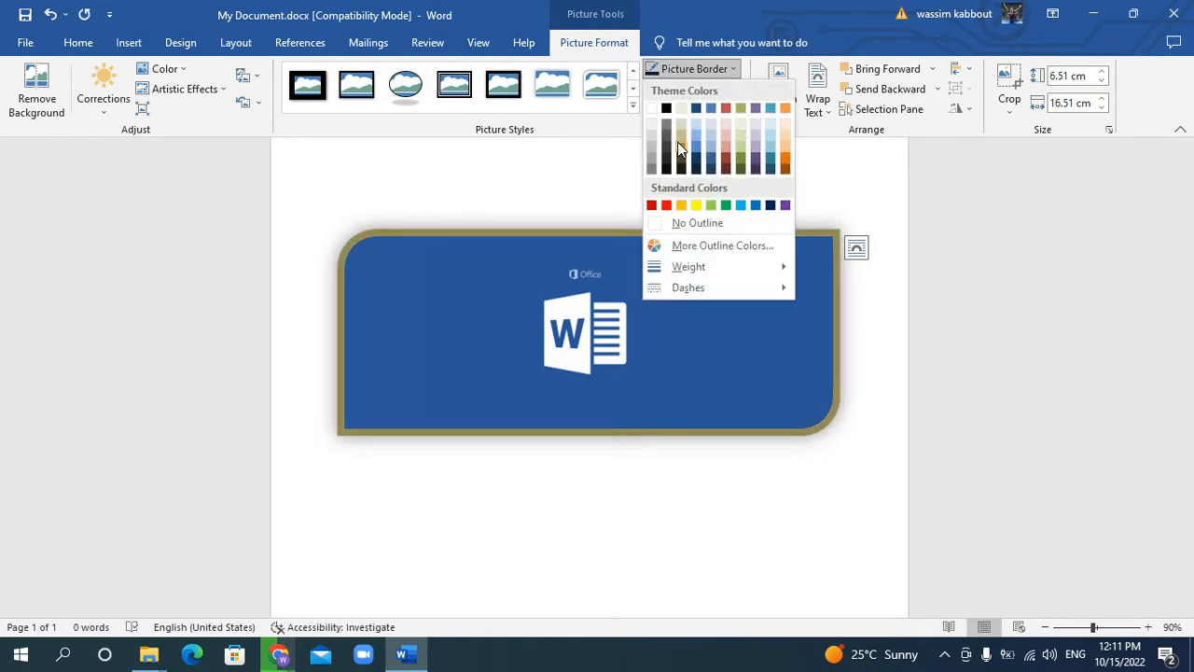
click(686, 207)
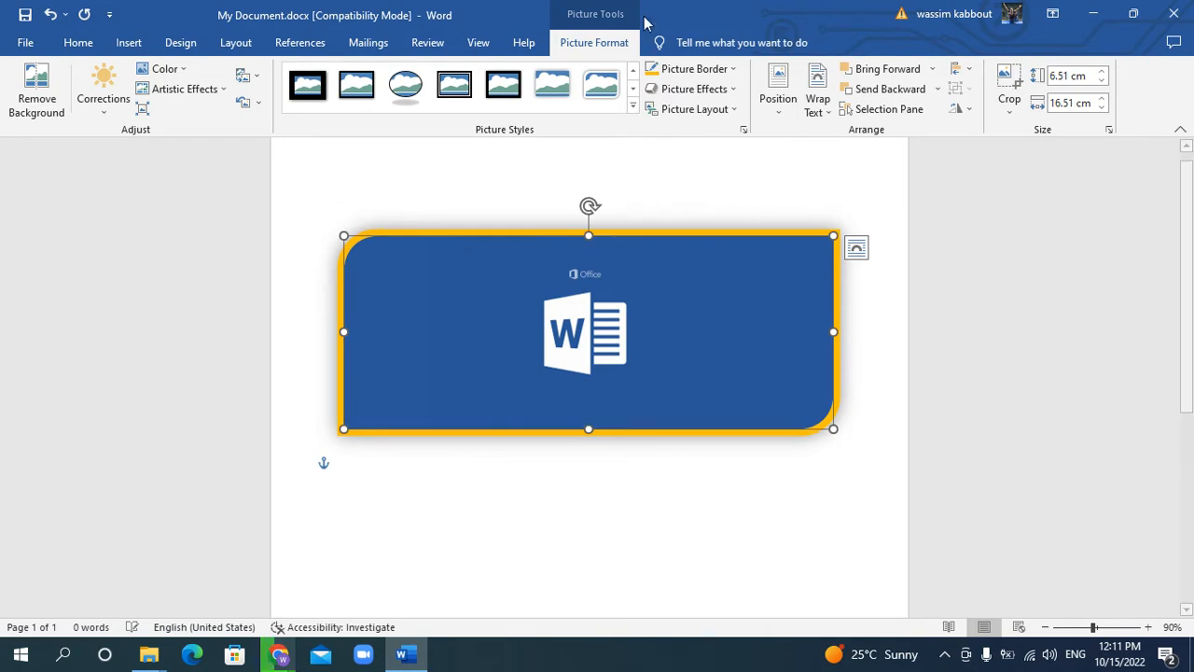
Apply the outer shadow effect Offset: Bottom Right to the picture, and look through the picture layouts without choosing one
click(716, 90)
mouse_move(723, 173)
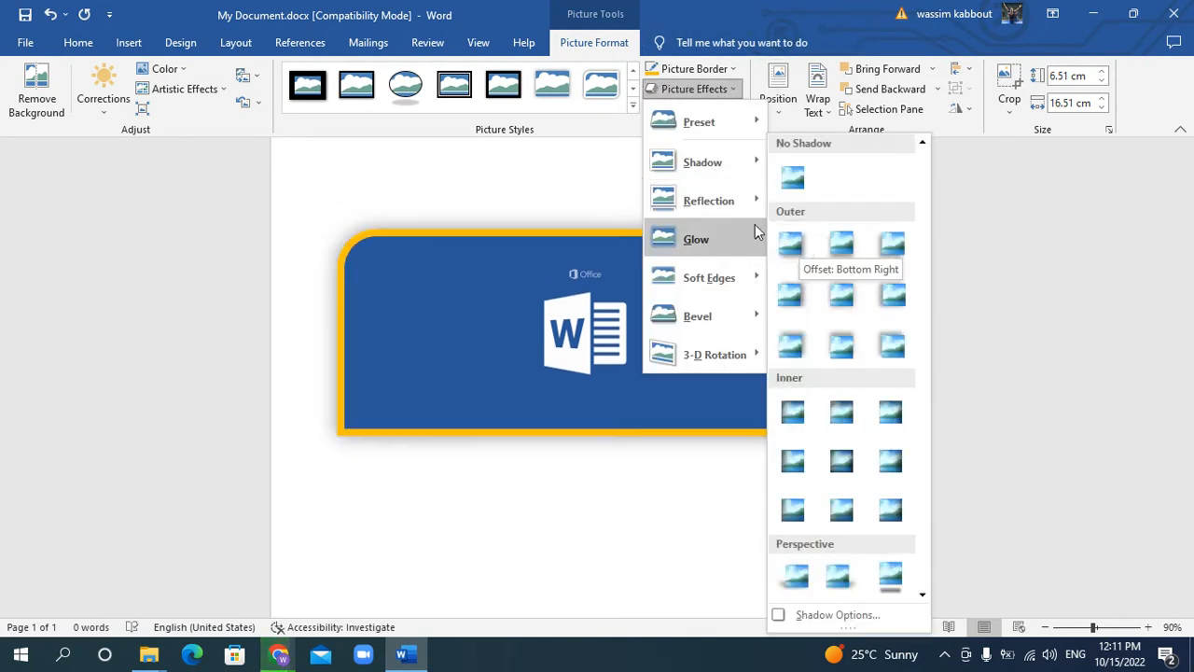
mouse_move(688, 227)
mouse_move(724, 198)
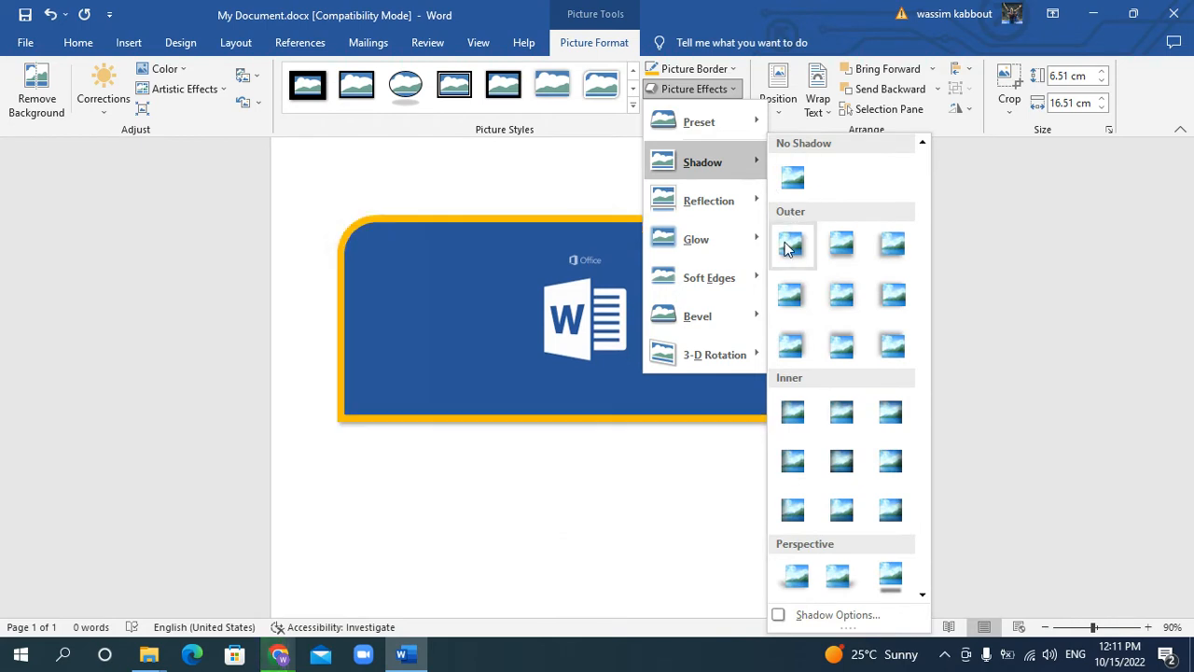
click(790, 245)
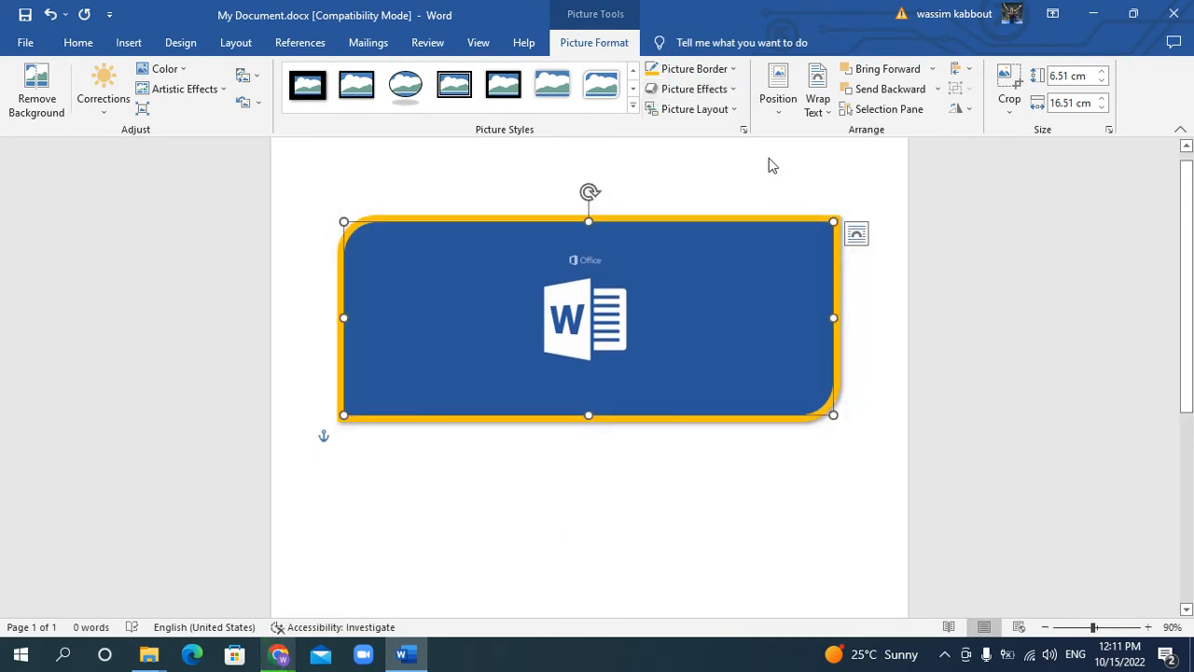
click(736, 106)
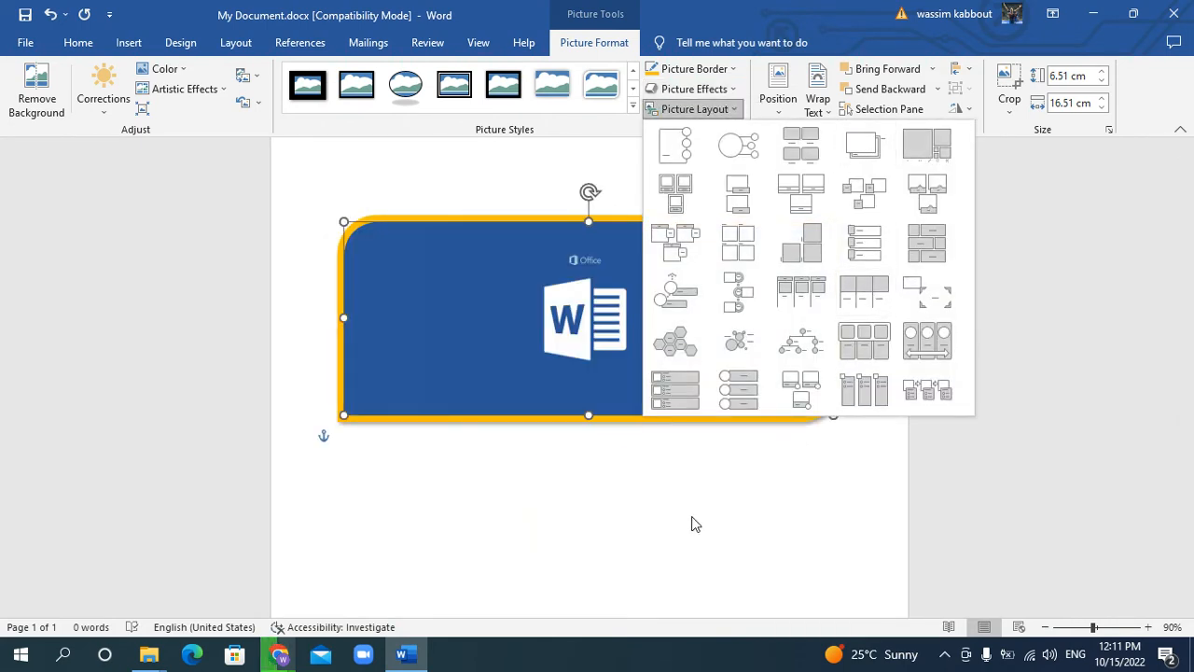
click(698, 517)
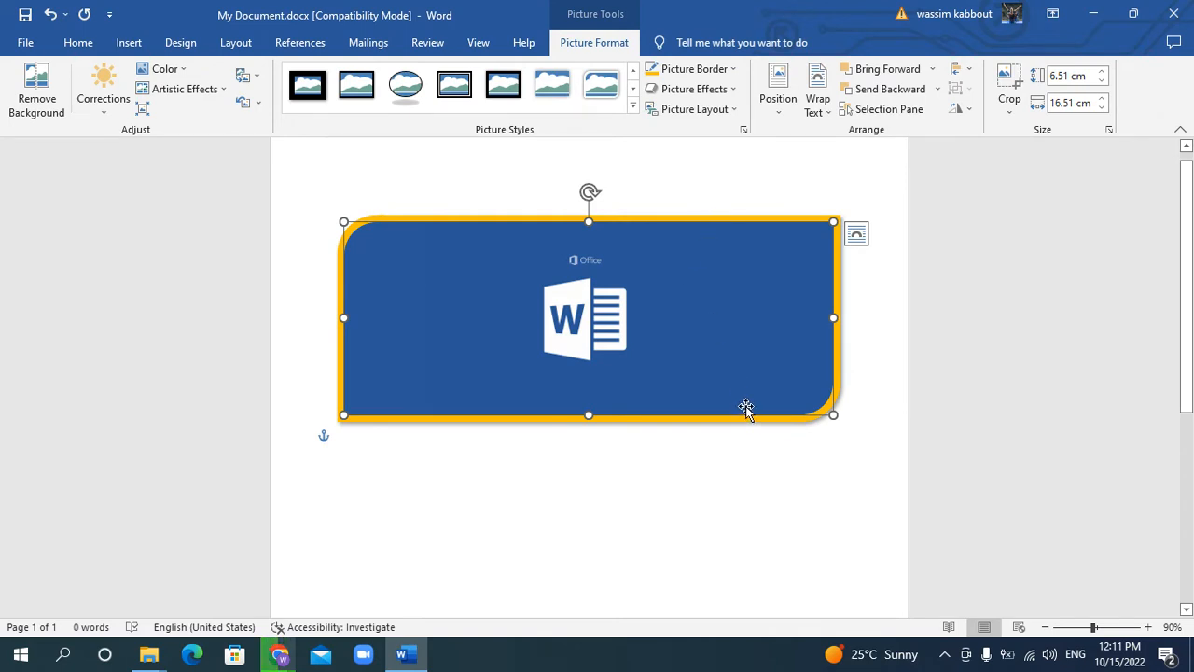
Shrink the picture from its lower-right corner to about 14.66 cm wide, and set its height to 6 cm
drag(837, 416, 843, 285)
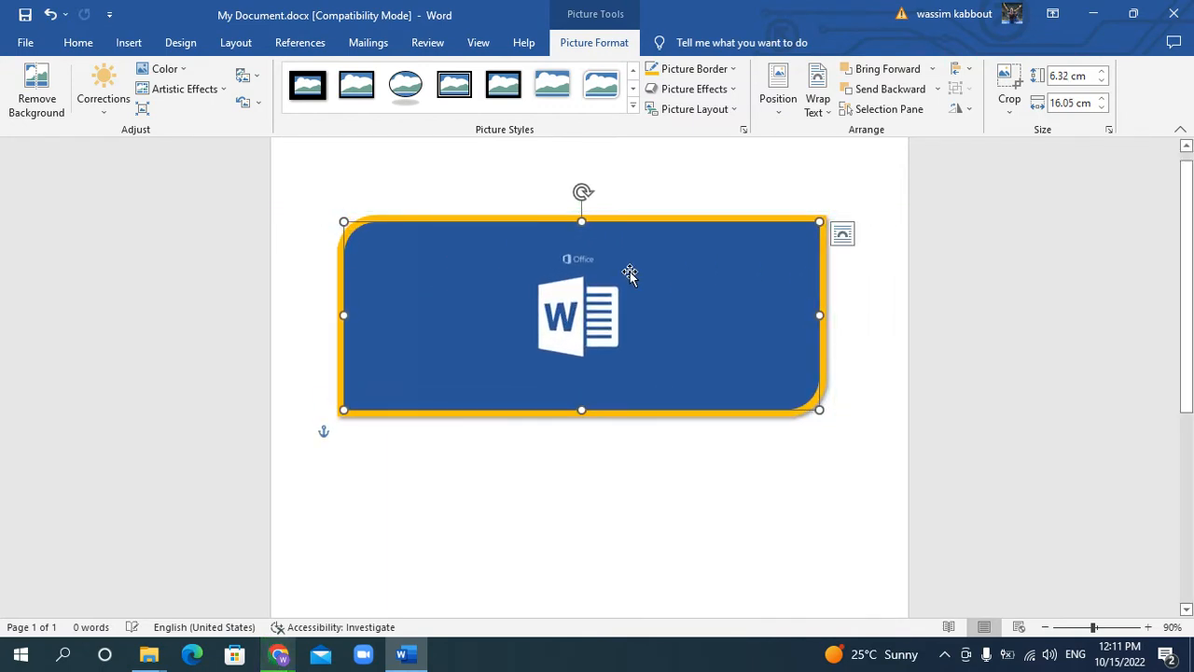
drag(818, 410, 778, 392)
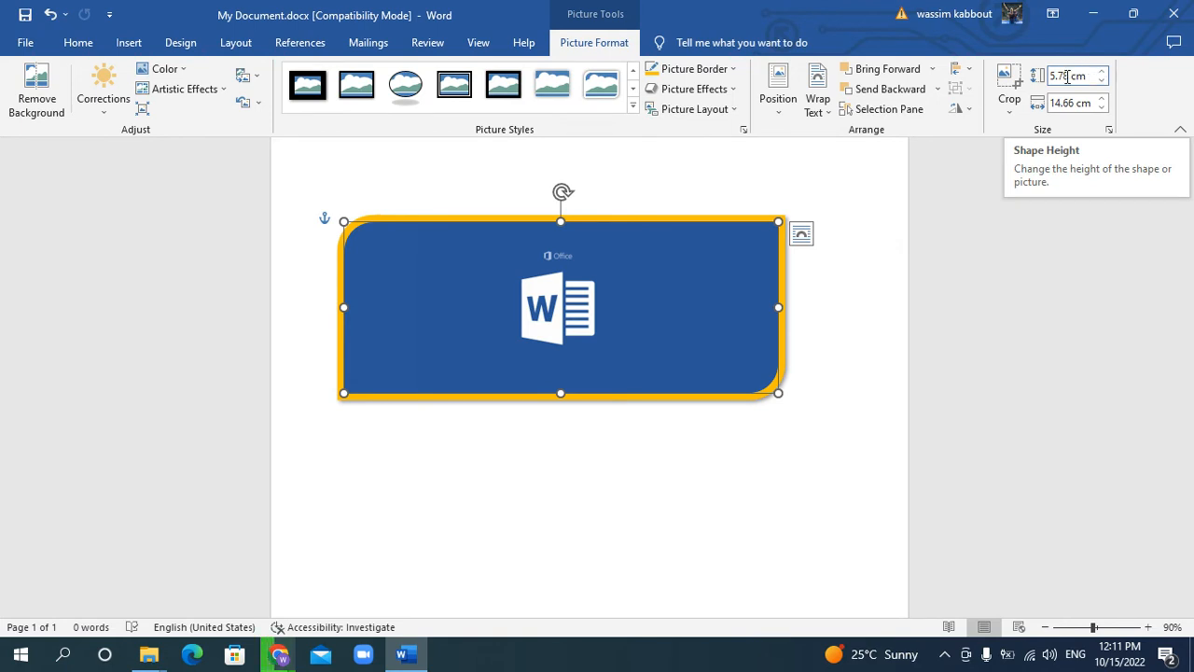
click(1101, 72)
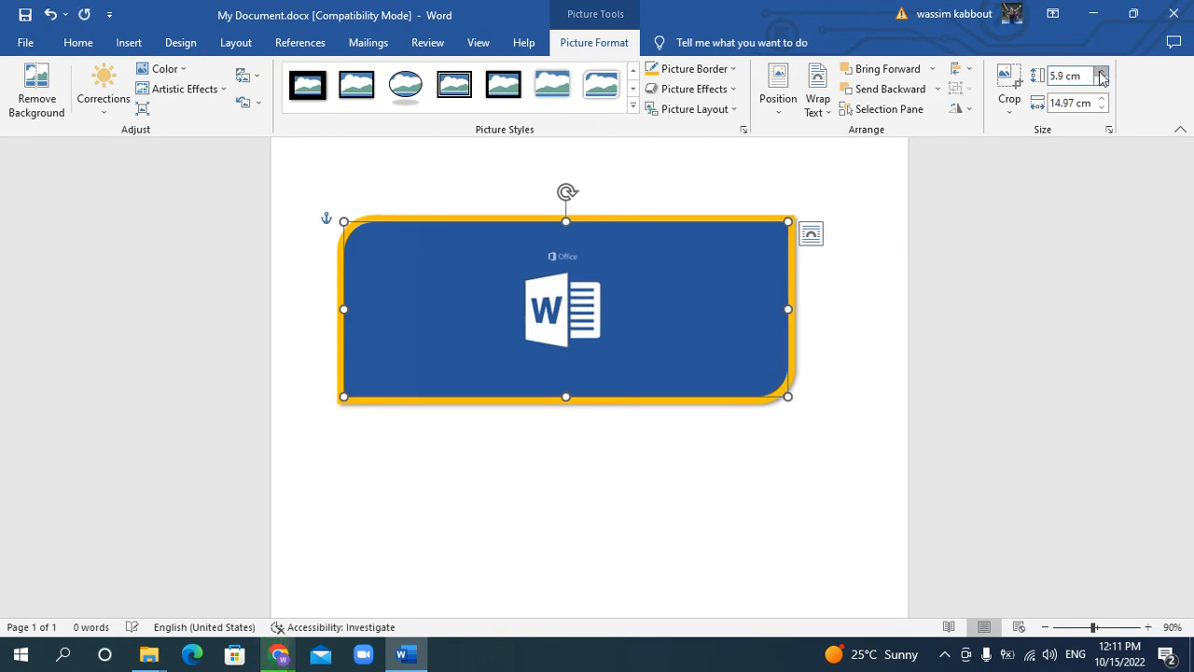
click(1101, 74)
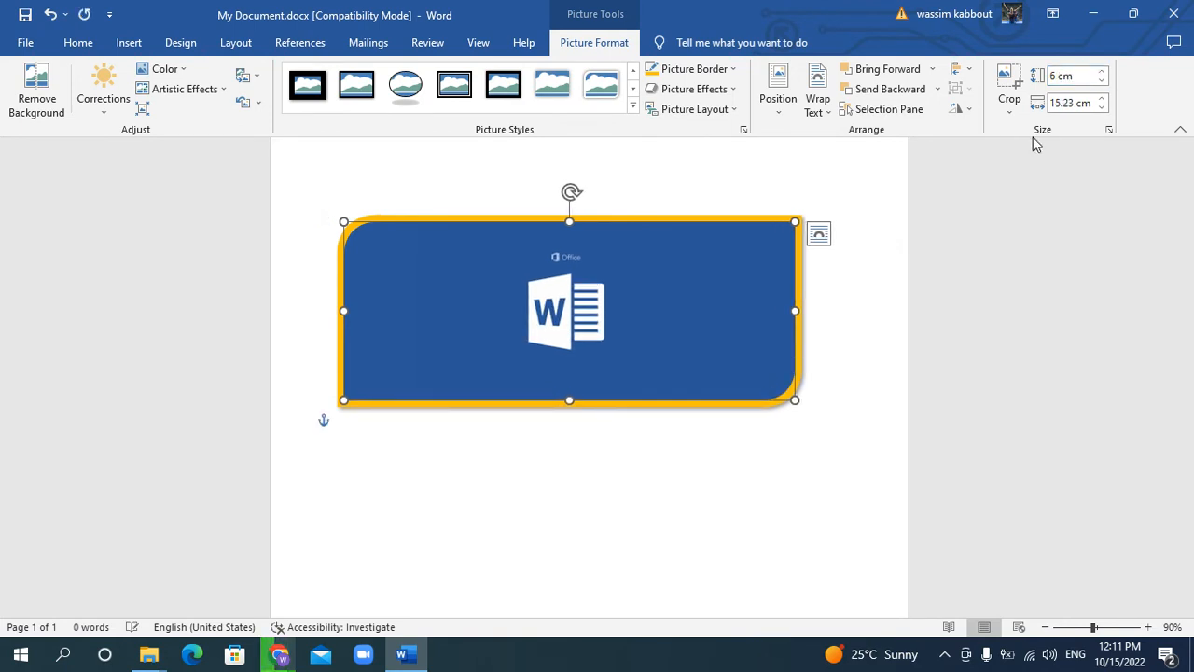
Set the picture's width to 15.5 cm and check its detailed size settings without changing them
click(1082, 106)
click(1102, 99)
click(1102, 99)
click(1102, 99)
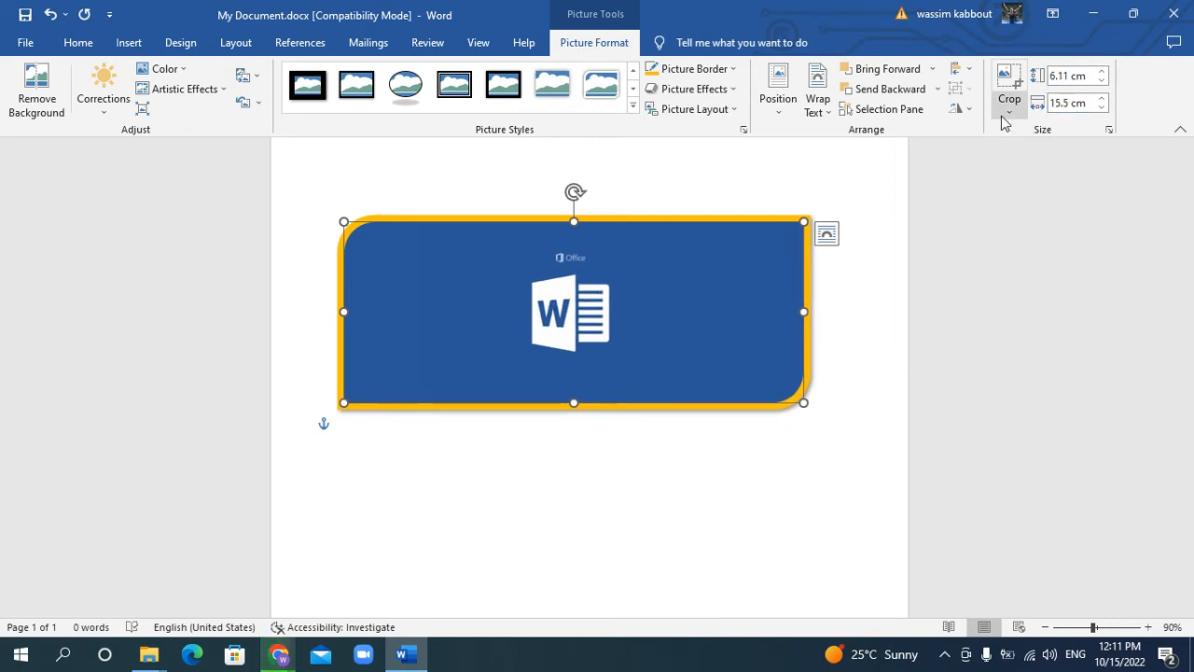
click(1109, 129)
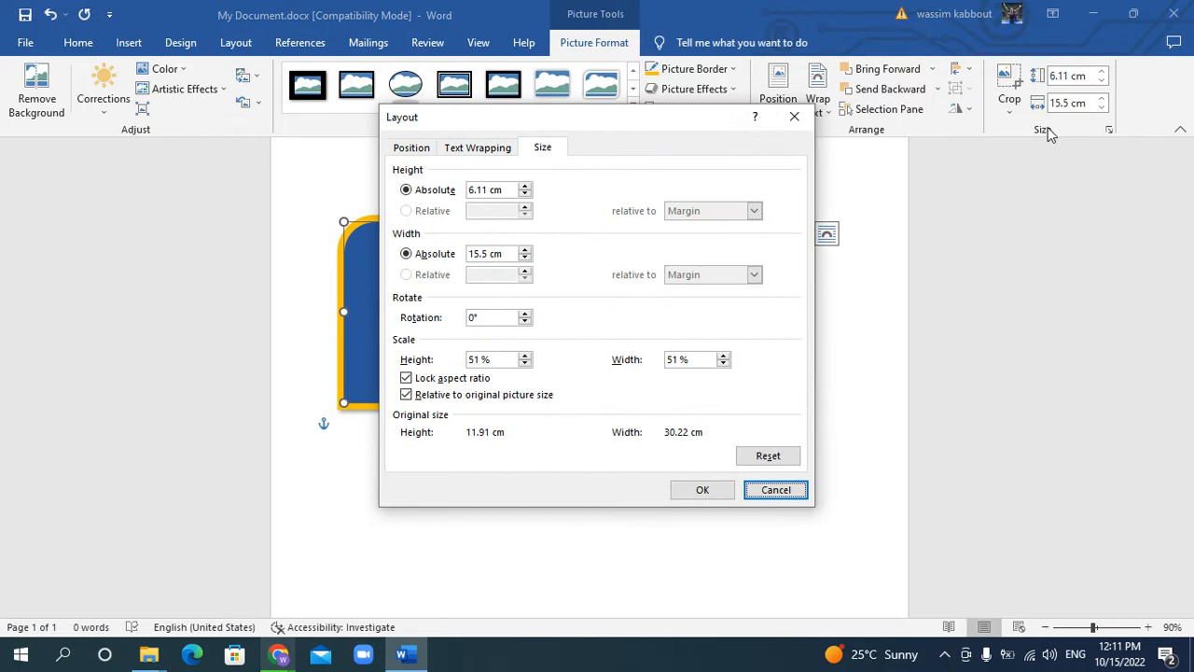
click(793, 119)
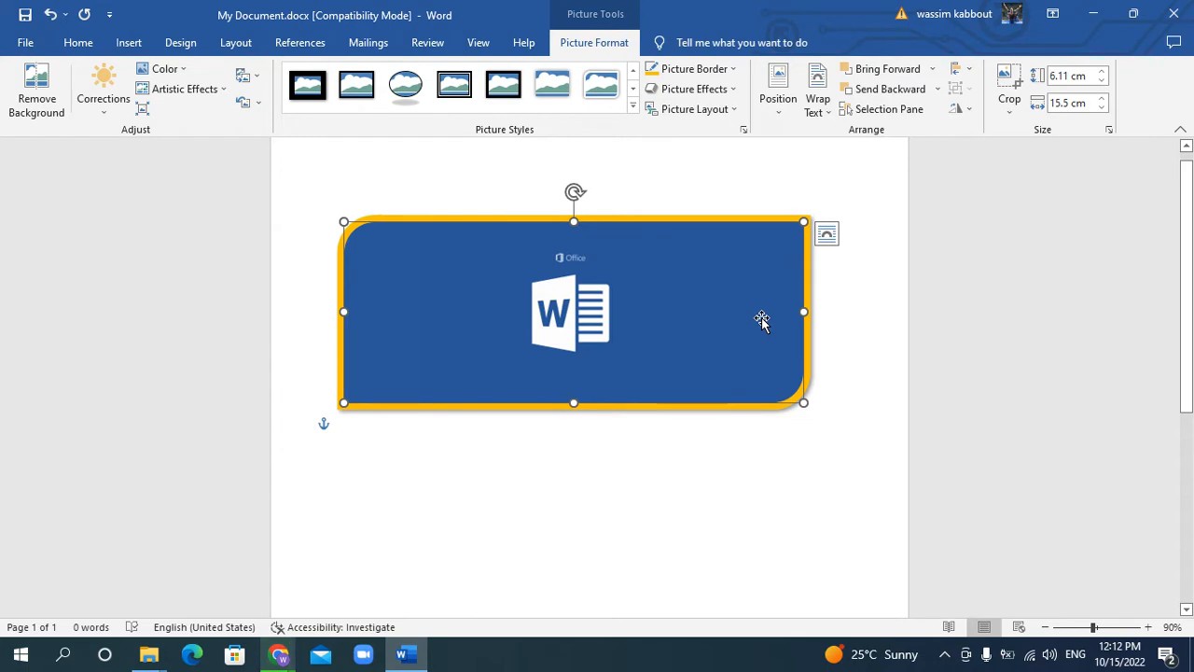
Generate random sample text below the picture with =rand()
click(813, 110)
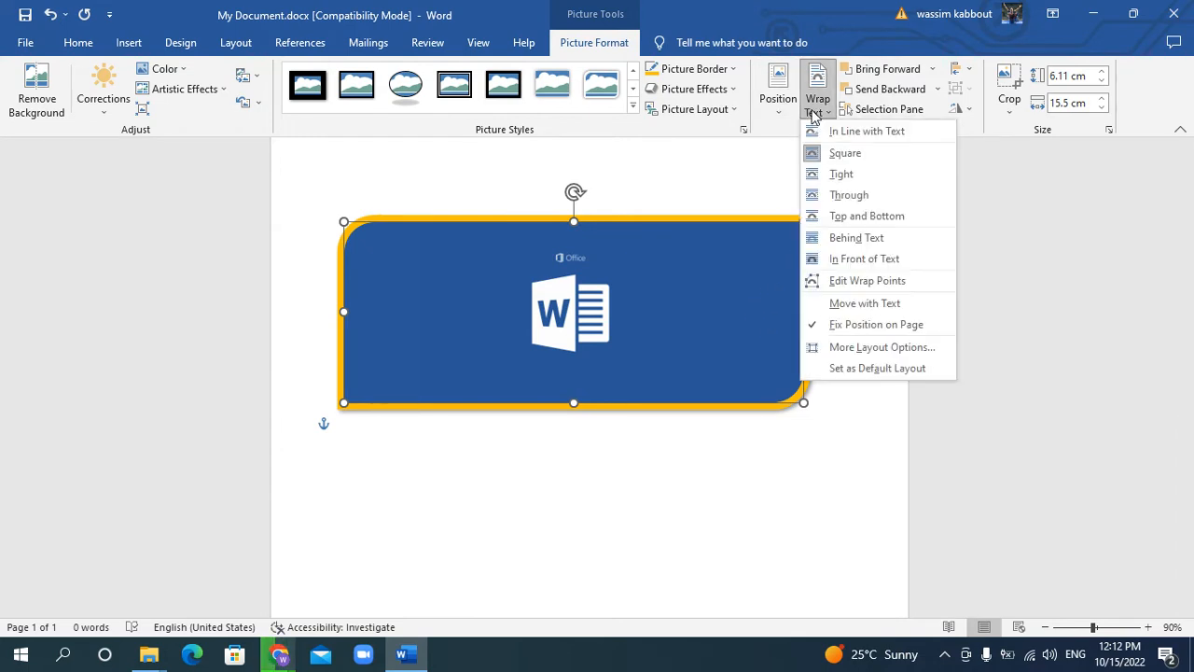
click(756, 139)
click(544, 492)
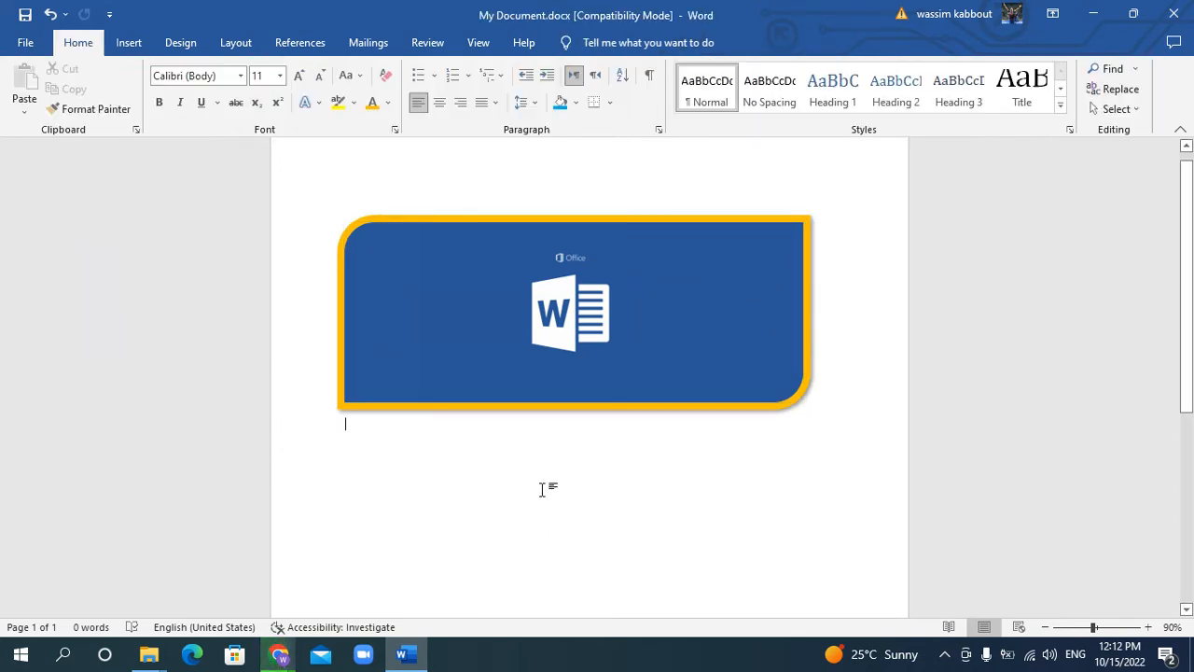
text(=rand()
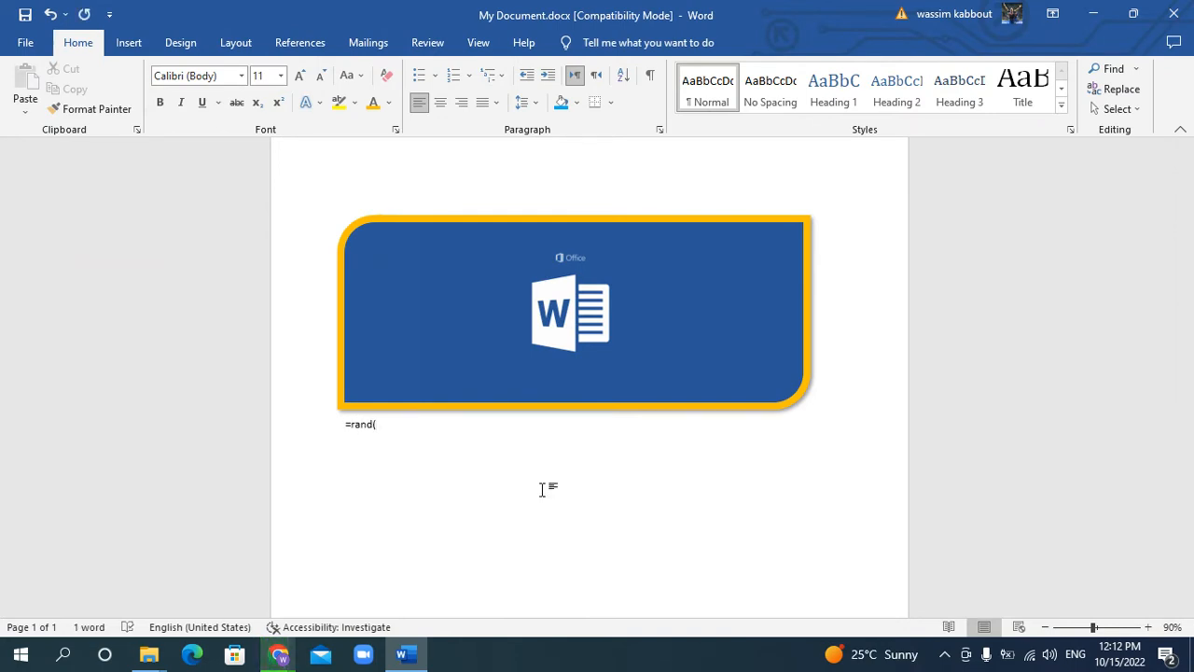
text())
key(Return)
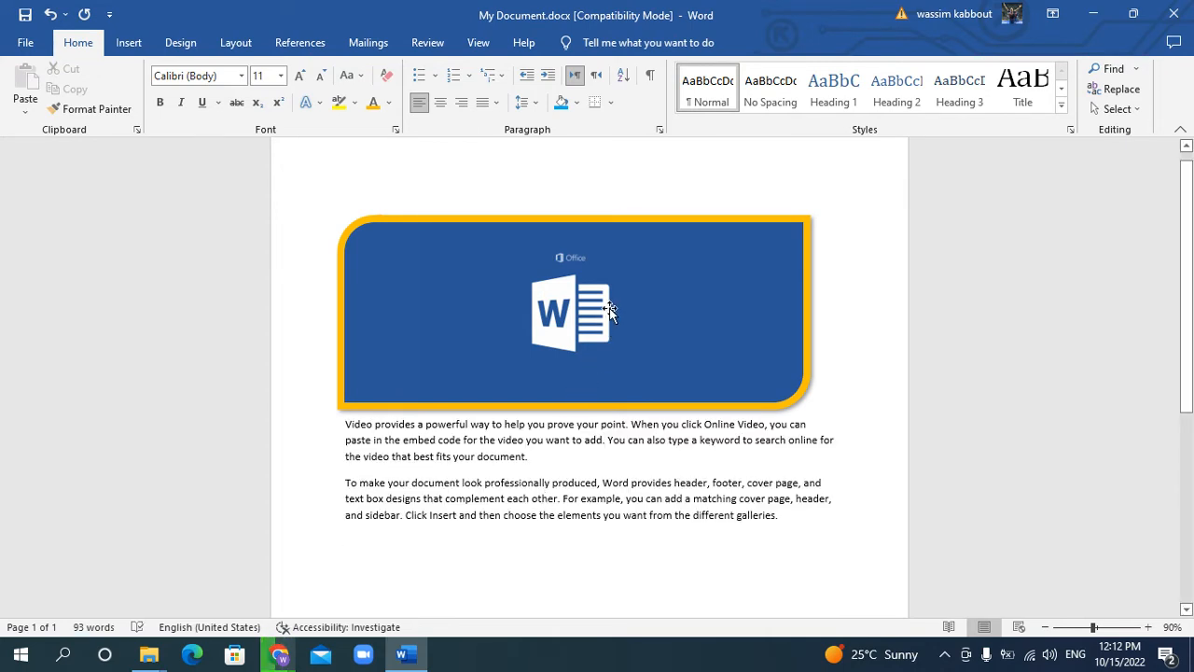
Set the picture's text wrapping to Behind Text and position it behind both sample paragraphs
click(479, 267)
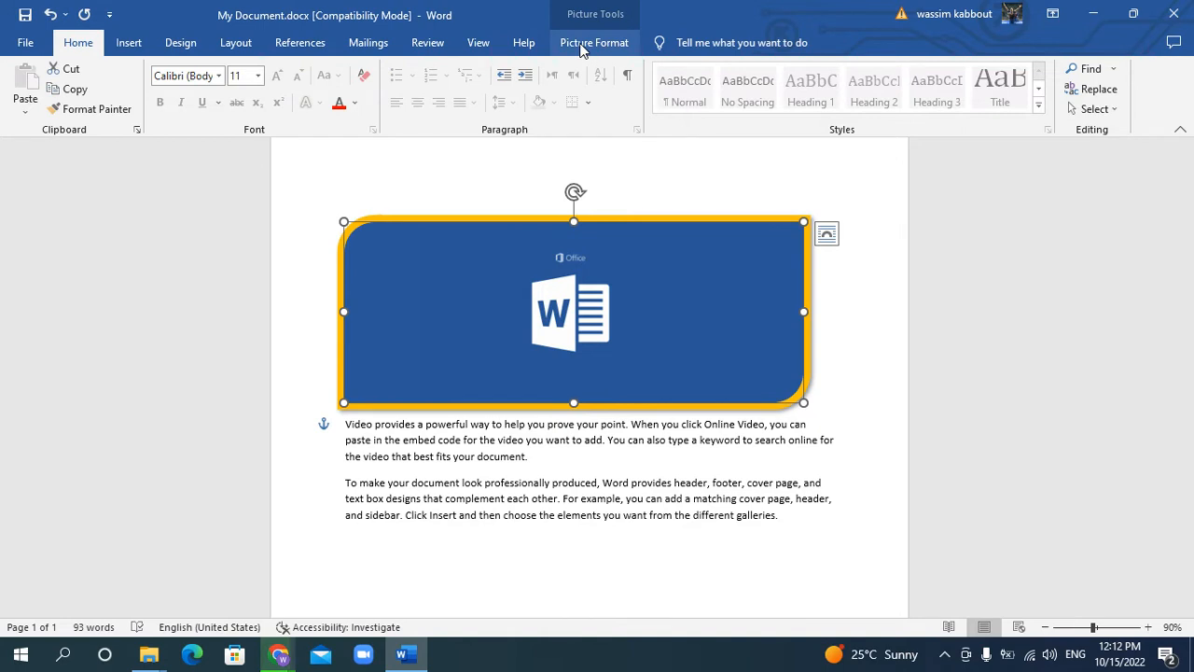
drag(533, 278, 545, 340)
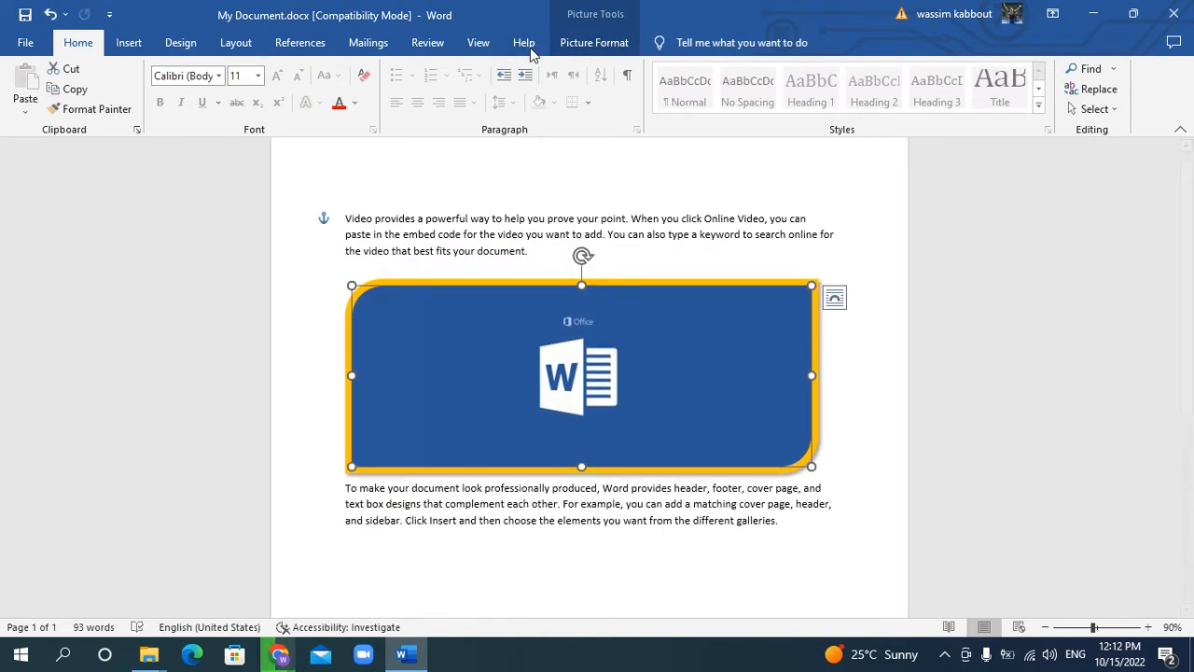
click(578, 44)
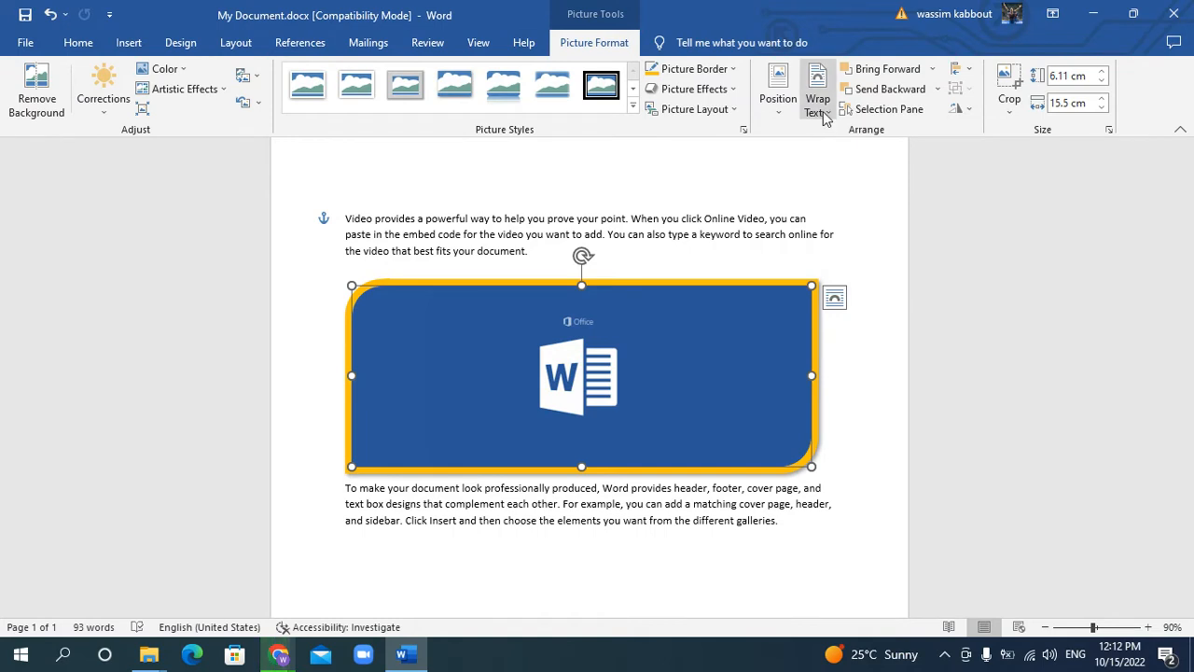
click(817, 104)
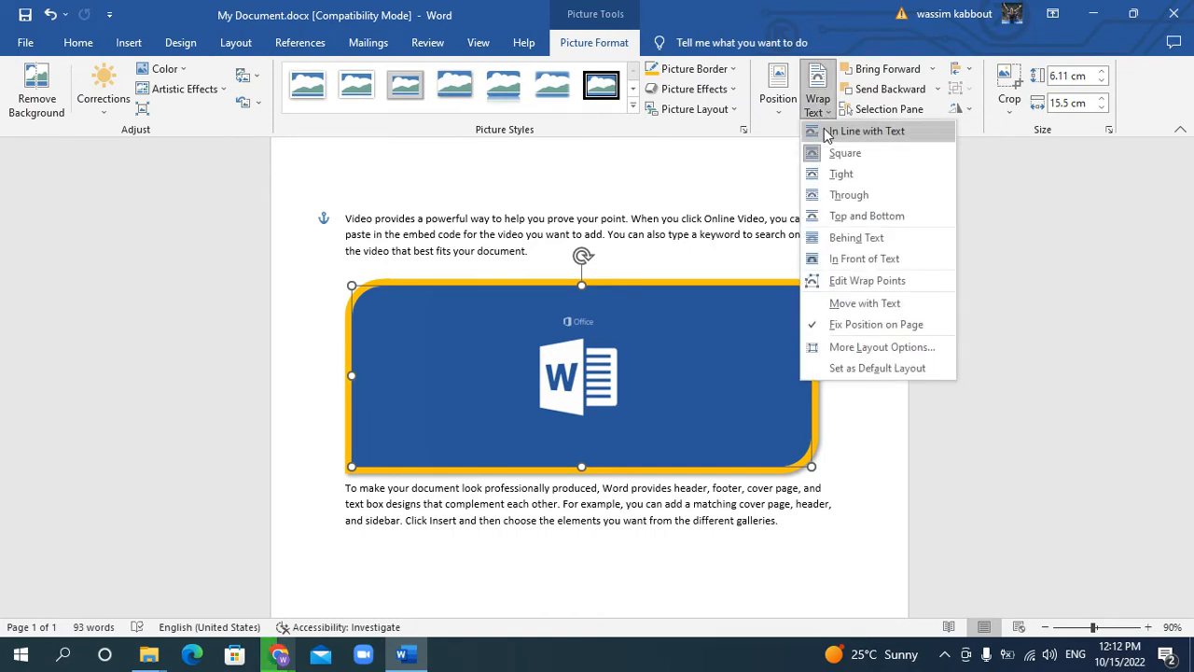
click(857, 238)
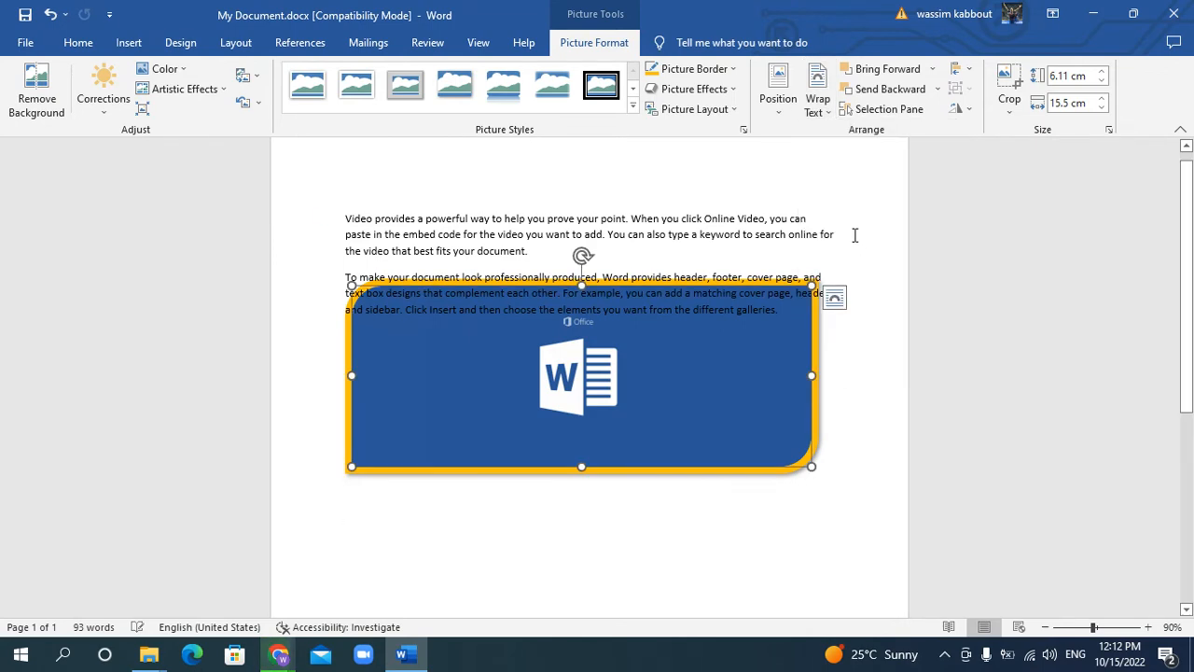
drag(577, 397, 582, 286)
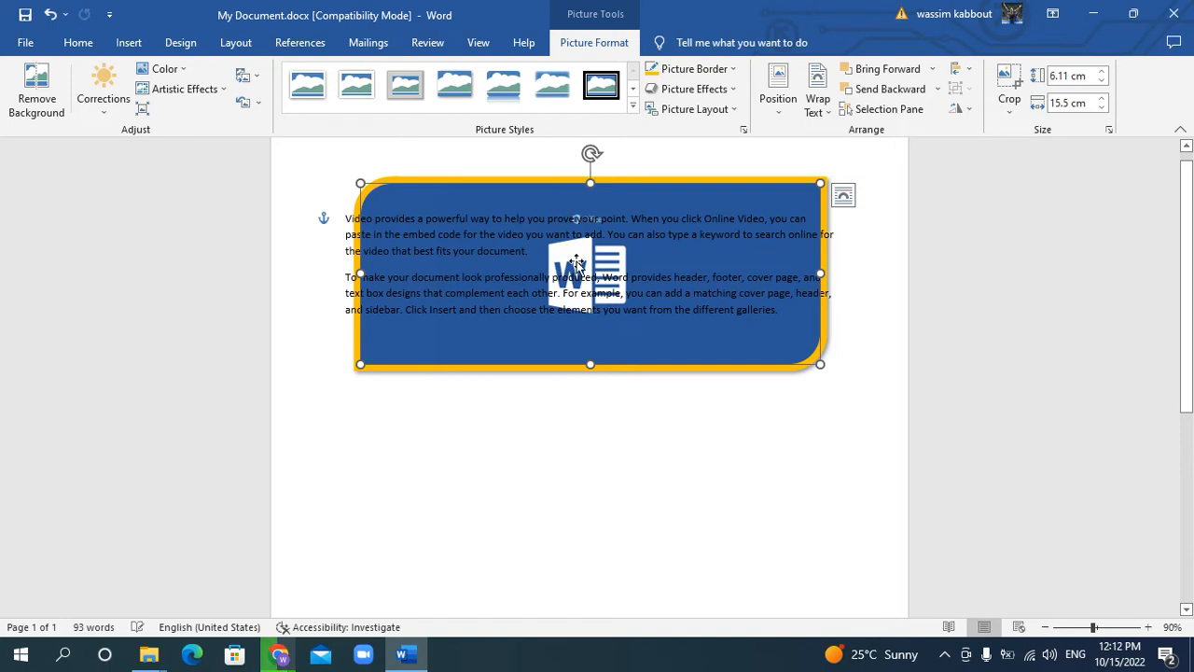
Set the picture's text wrapping to In Front of Text and move it down to the first text line
click(810, 105)
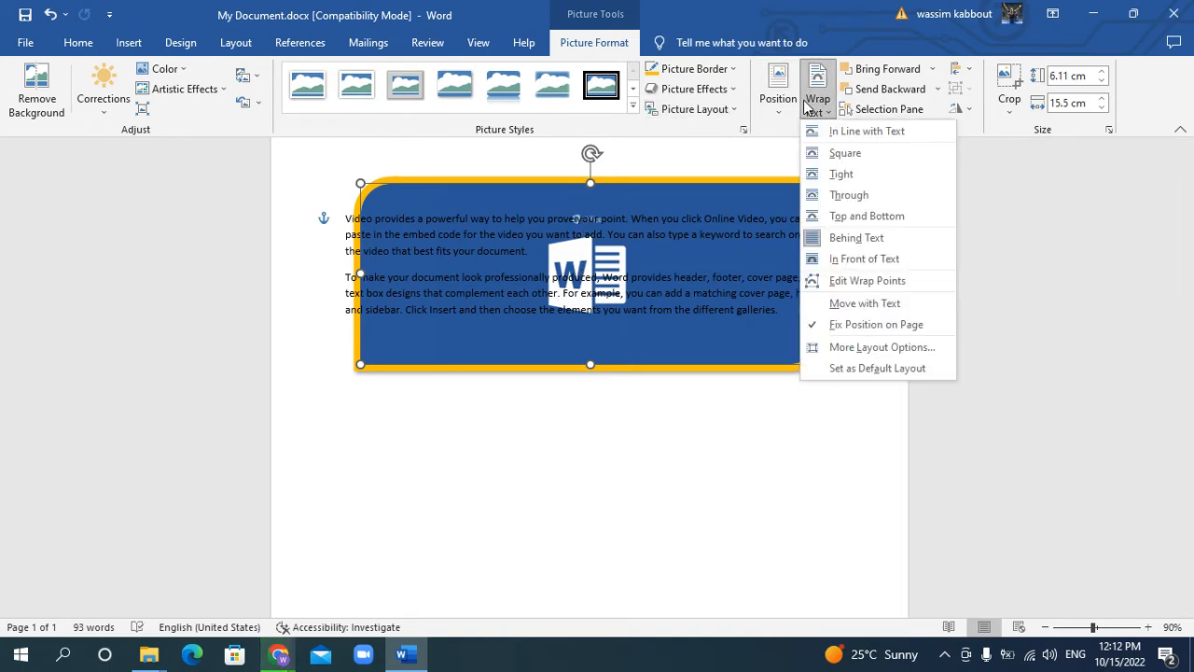
click(867, 260)
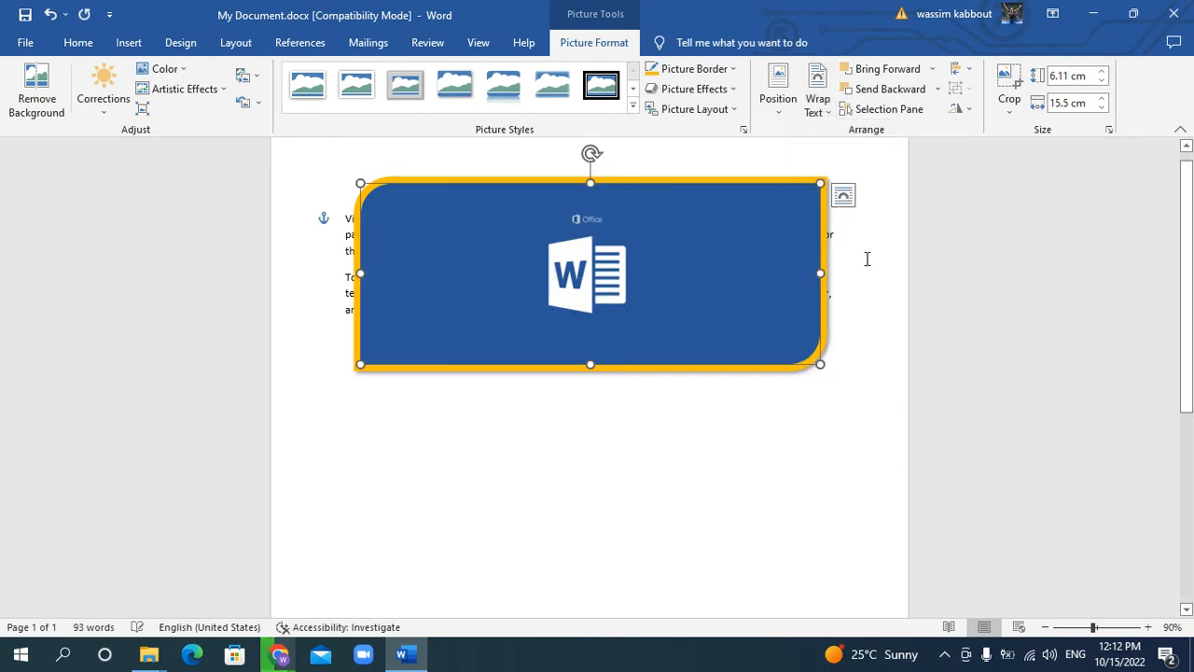
mouse_move(659, 208)
mouse_down()
mouse_move(645, 364)
mouse_move(632, 183)
mouse_move(644, 335)
mouse_move(645, 214)
mouse_move(658, 217)
mouse_up()
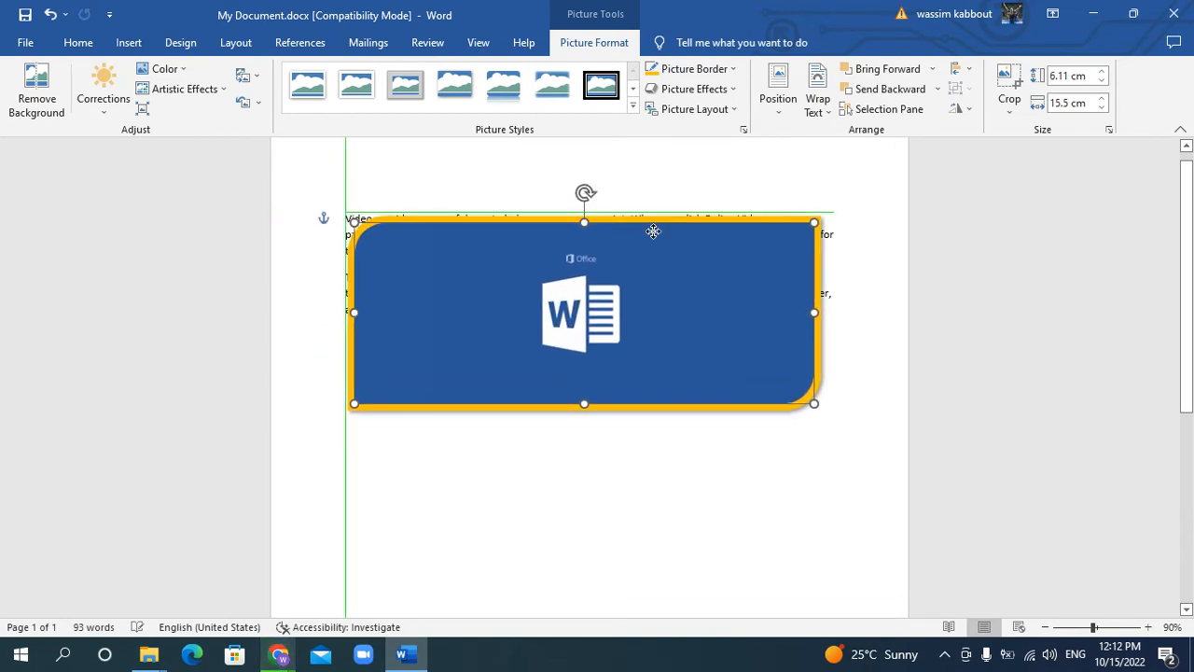
Set the picture's text wrapping to Square and place it between the two paragraphs
click(816, 110)
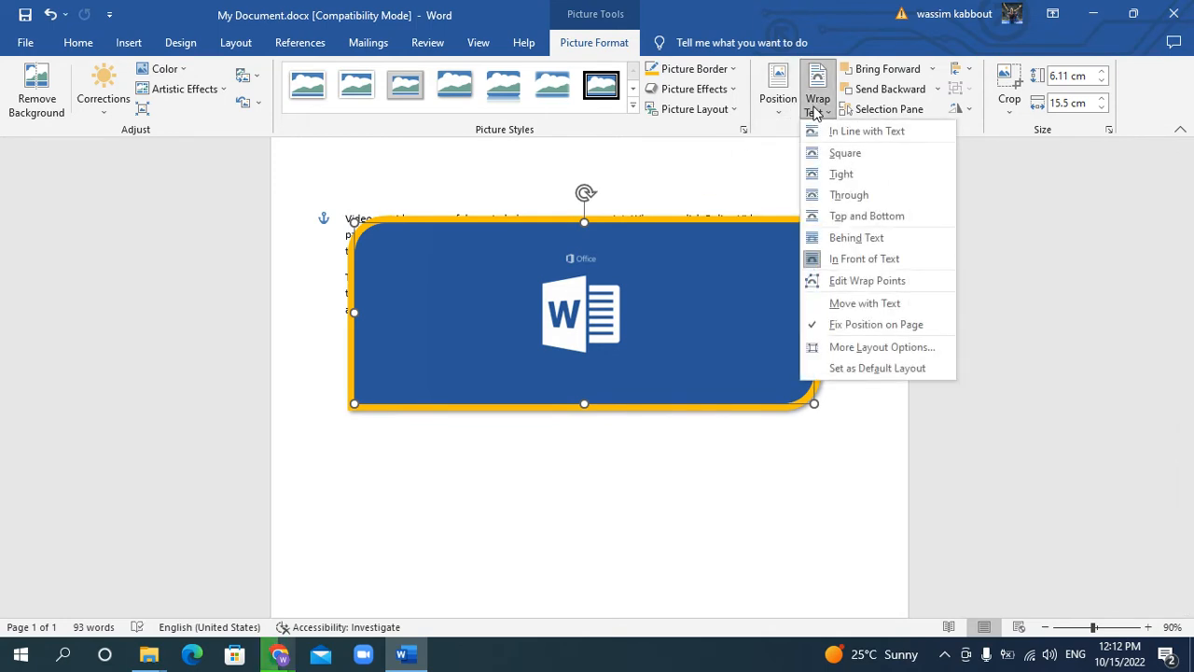
click(865, 153)
drag(596, 294, 591, 325)
Set the wrapping to Through and shrink the picture to about 3.12 by 7.92 cm, placed midway across the text
click(811, 112)
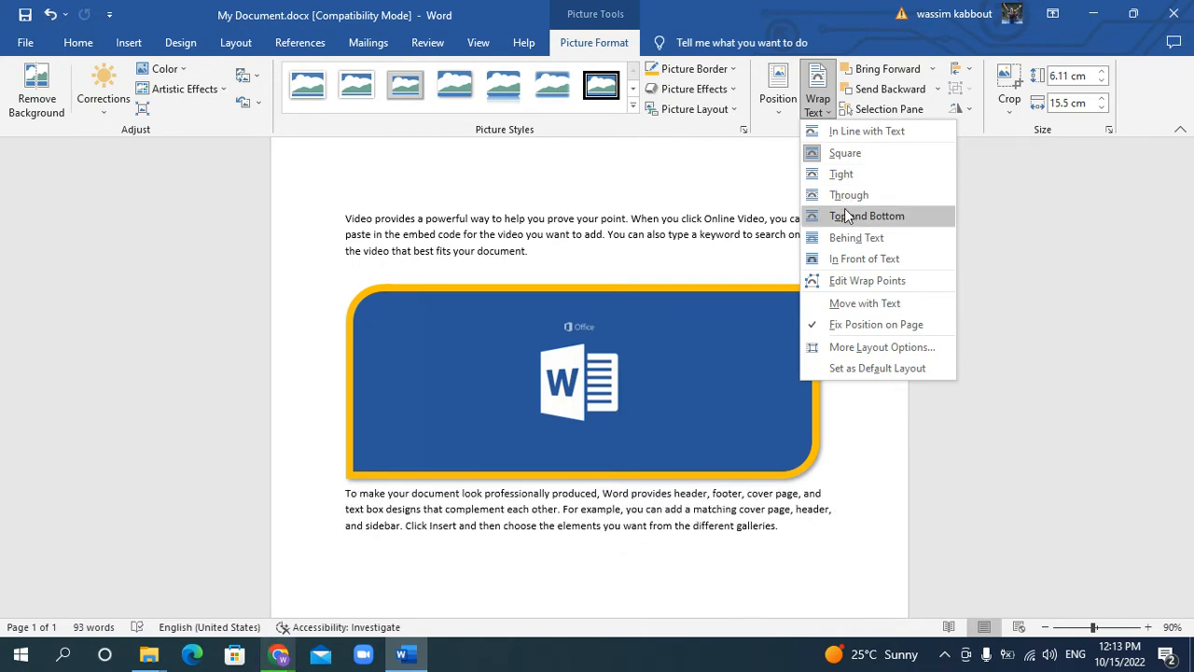
click(847, 196)
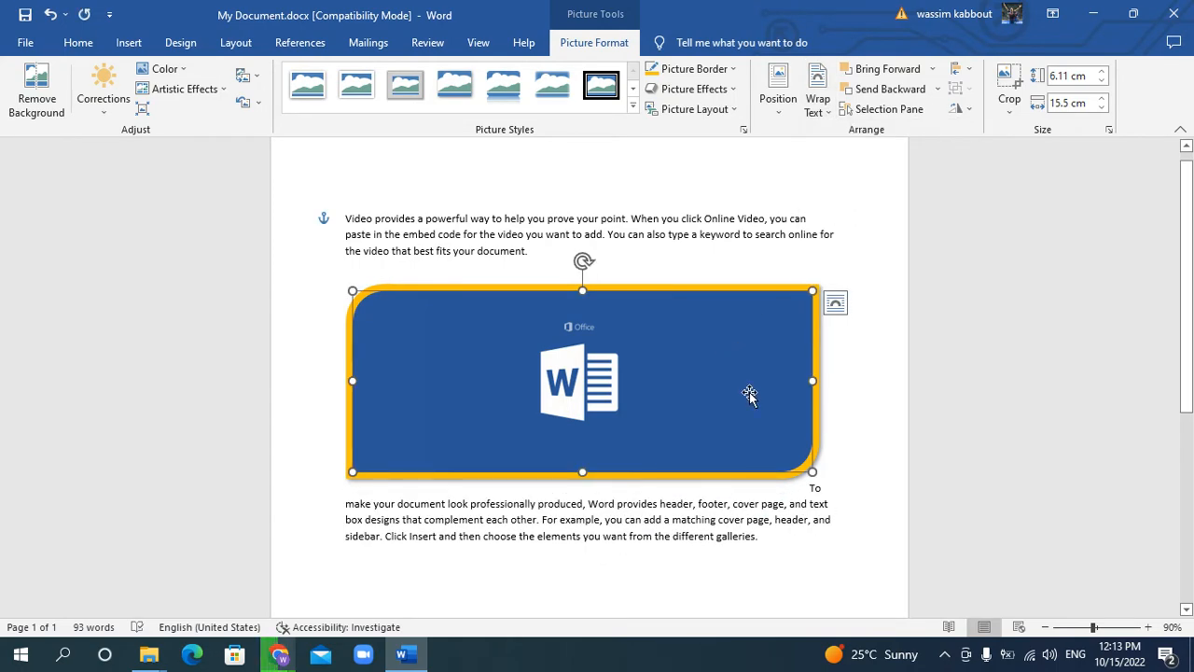
drag(813, 471, 591, 382)
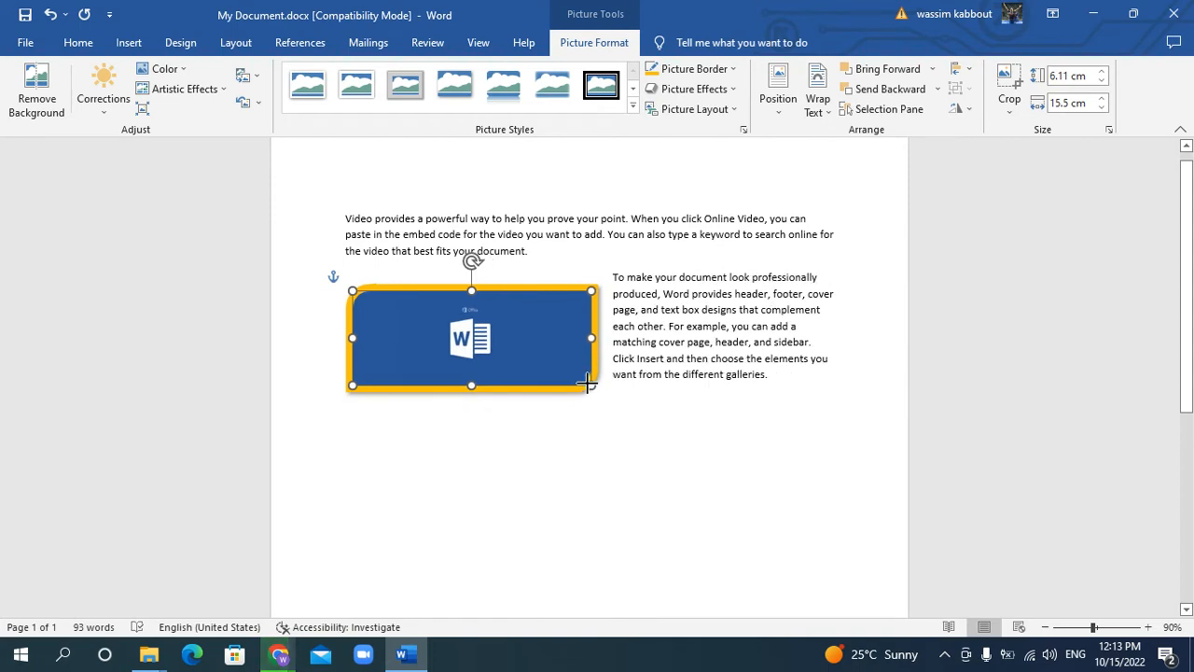
drag(566, 328, 657, 299)
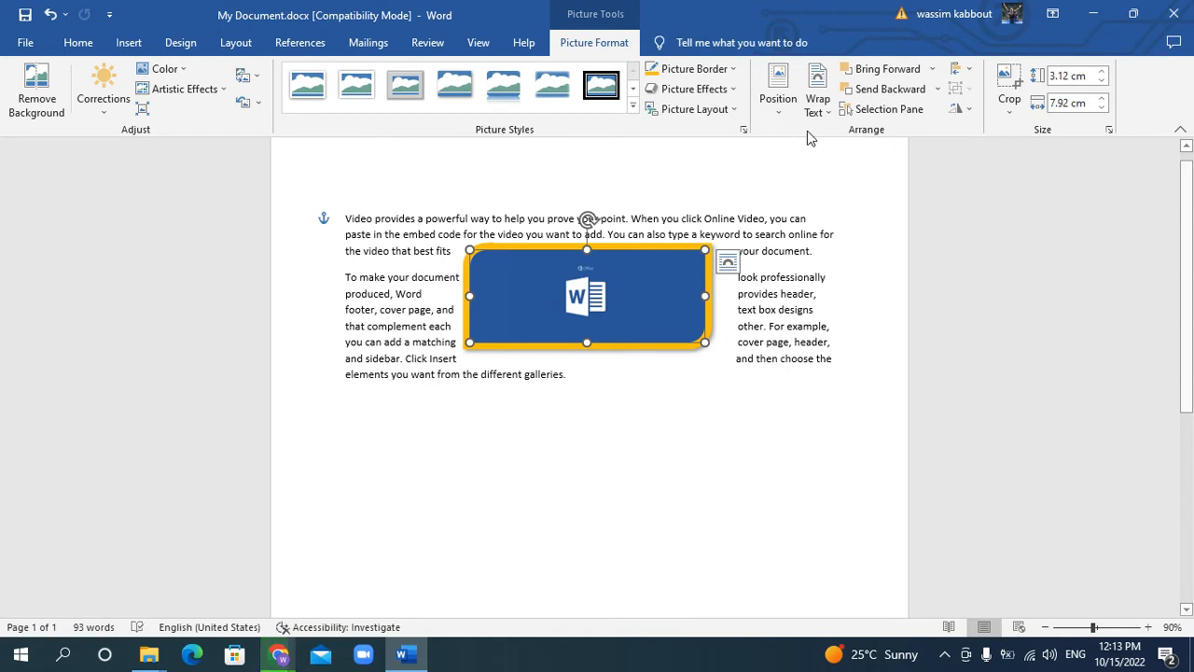
Compare wrapping styles by setting the picture to Square and back to Through
click(811, 112)
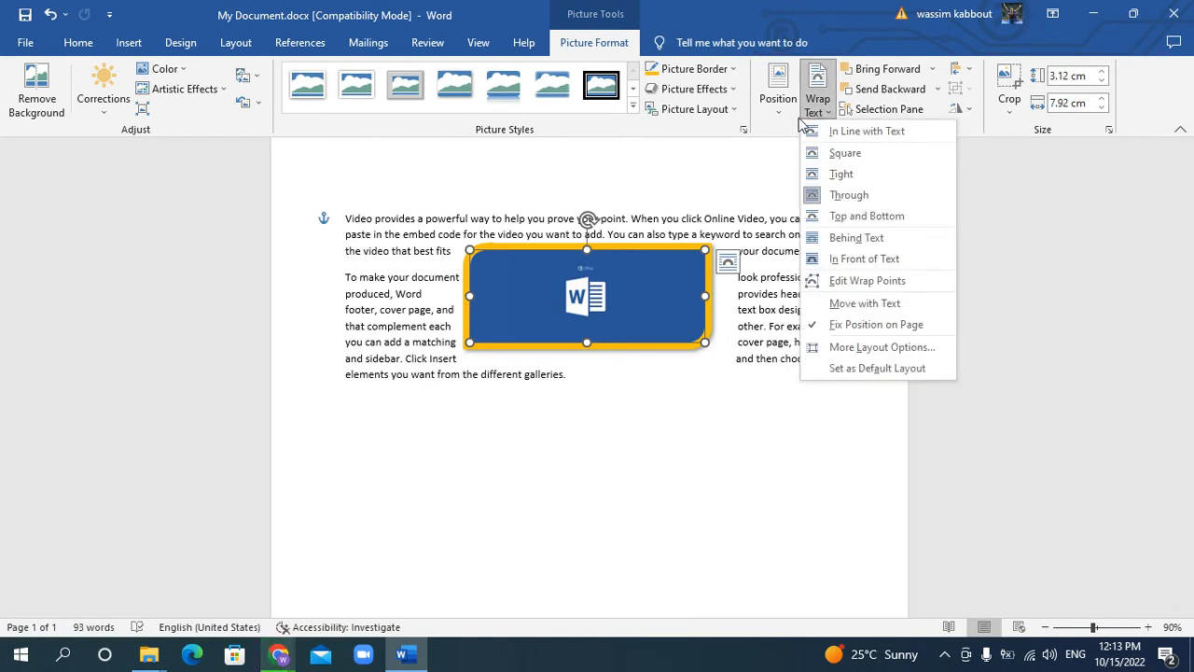
click(853, 155)
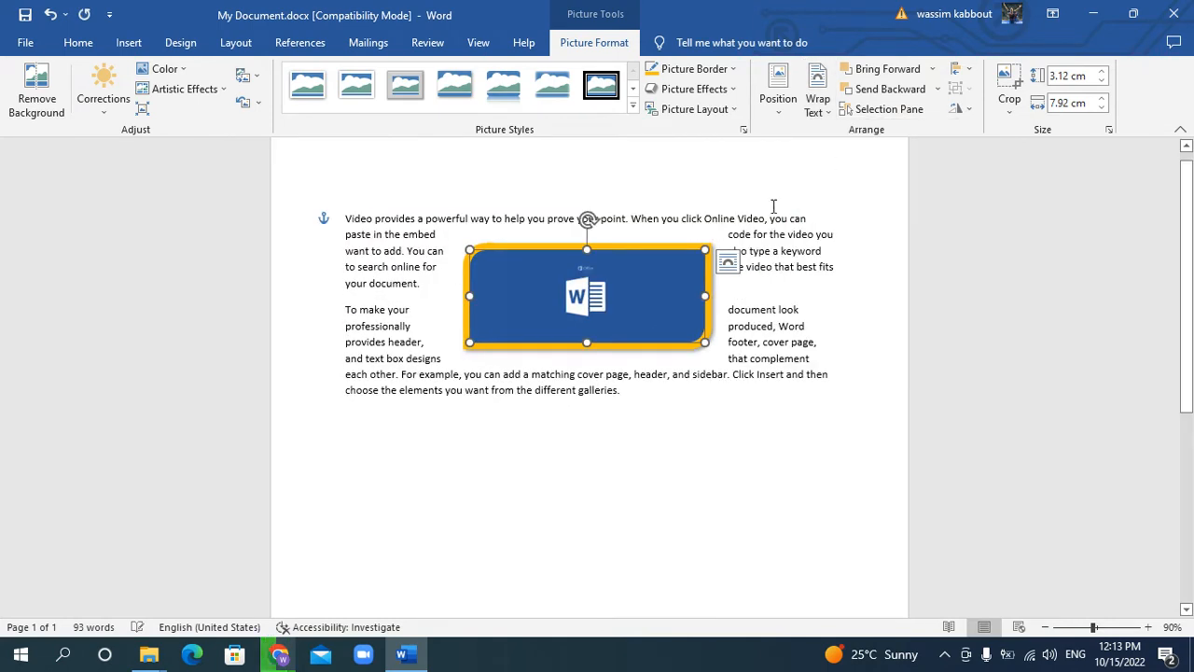
click(815, 104)
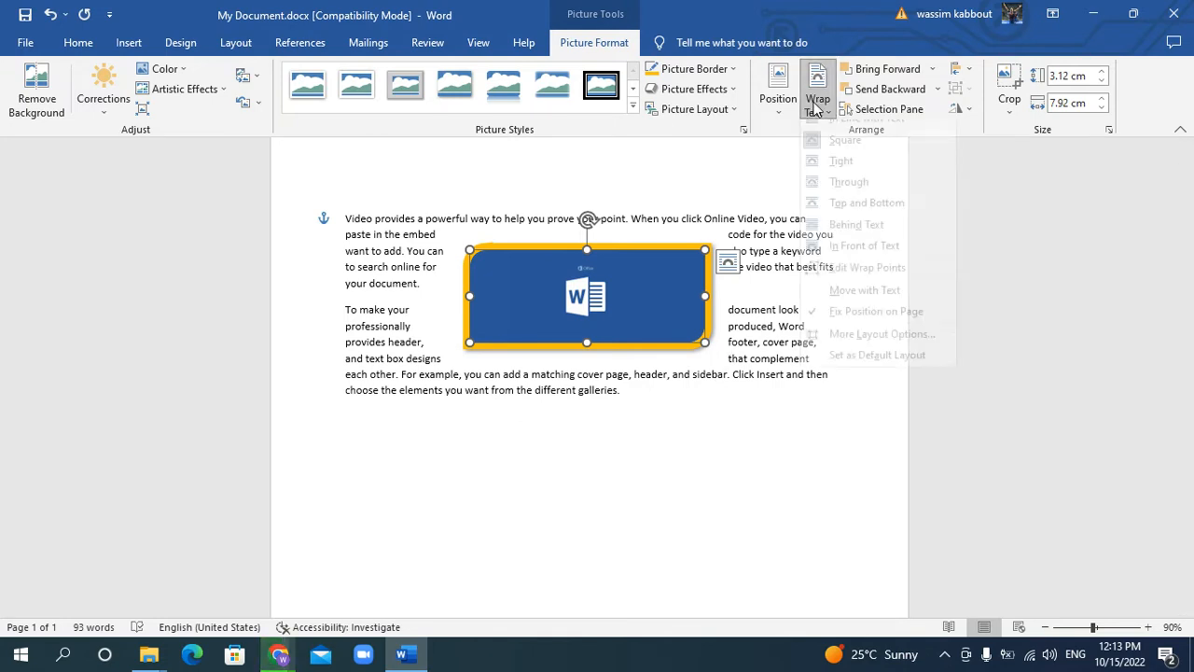
click(851, 195)
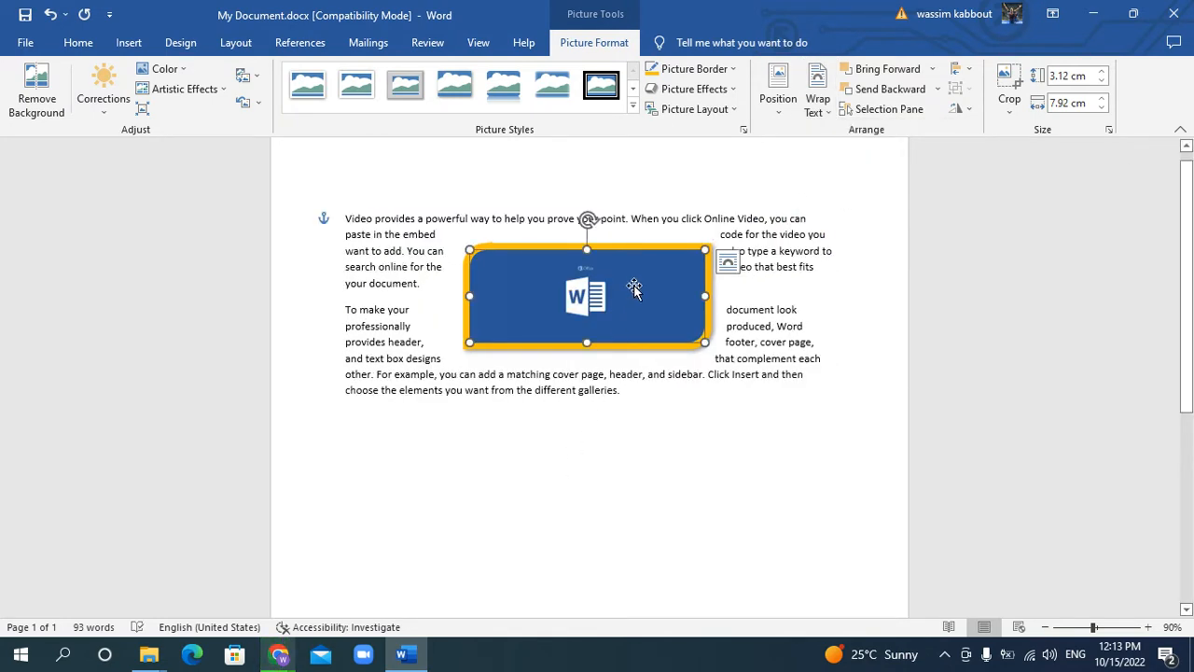
Set the small picture's wrapping to Behind Text and move it up behind both paragraphs
click(830, 111)
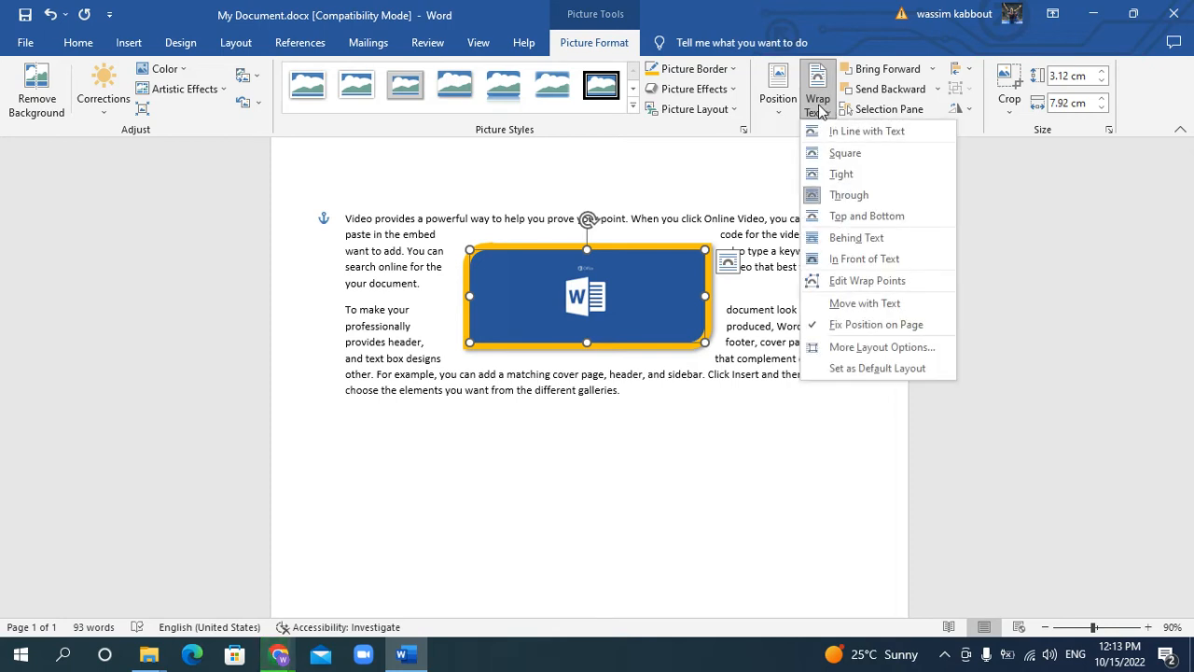
click(849, 238)
drag(617, 345, 618, 308)
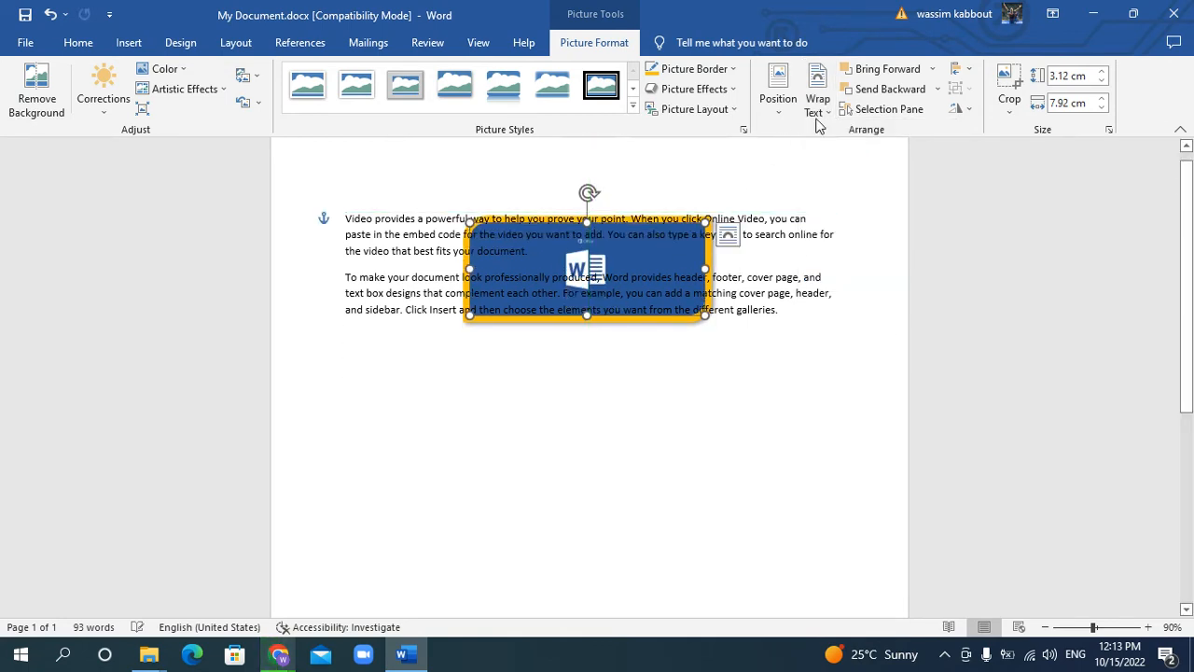
Try In Front of Text wrapping on the picture, return it to Behind Text, and deselect it
click(816, 103)
click(856, 261)
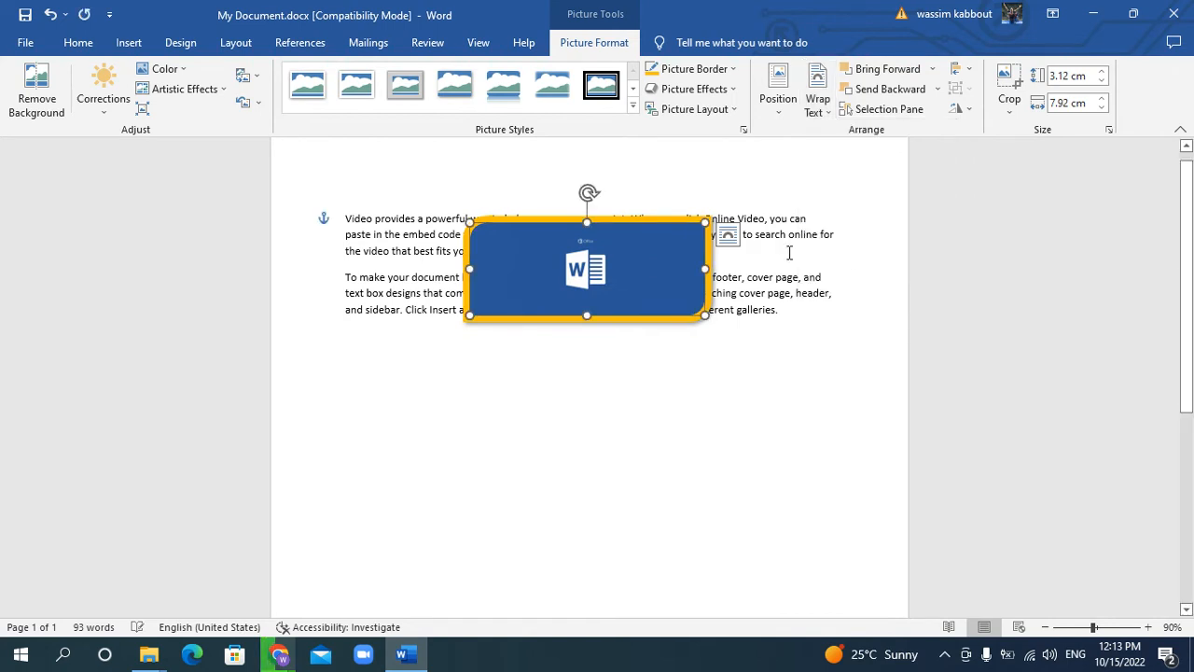
click(663, 254)
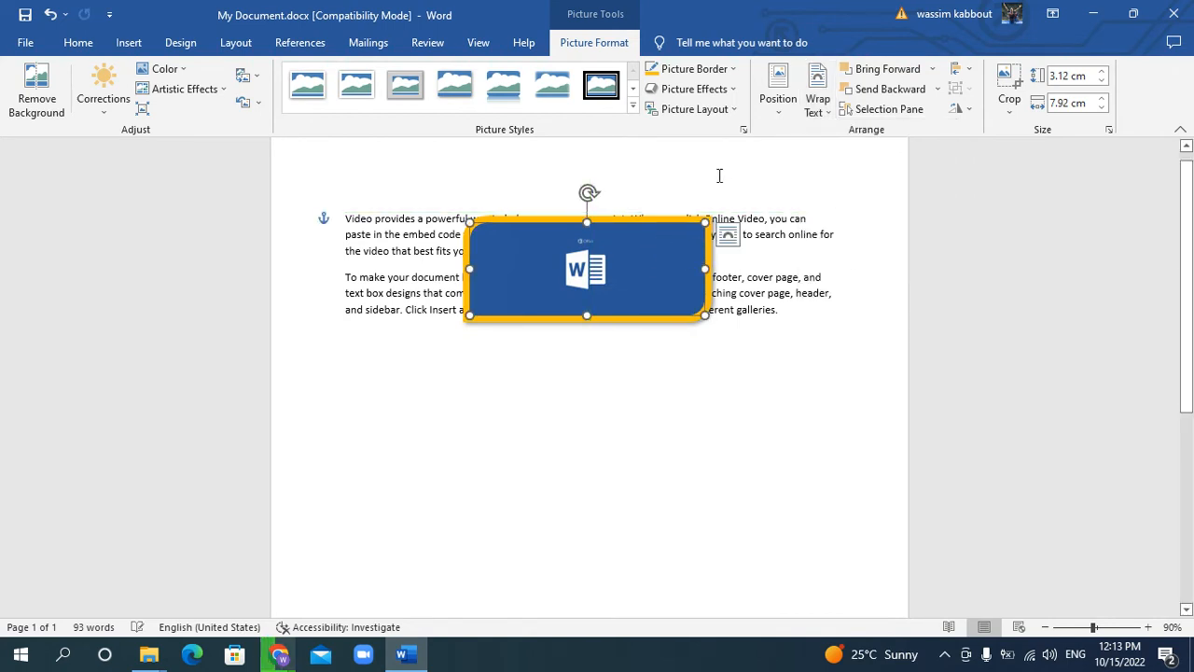
click(817, 104)
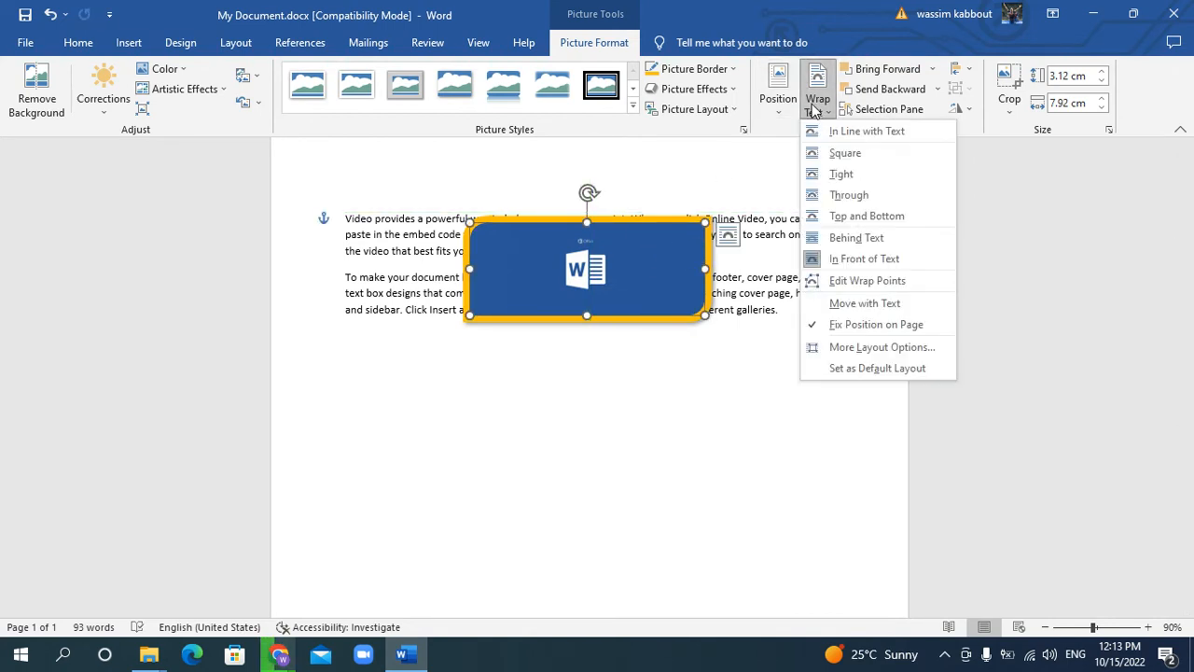
click(852, 244)
click(600, 434)
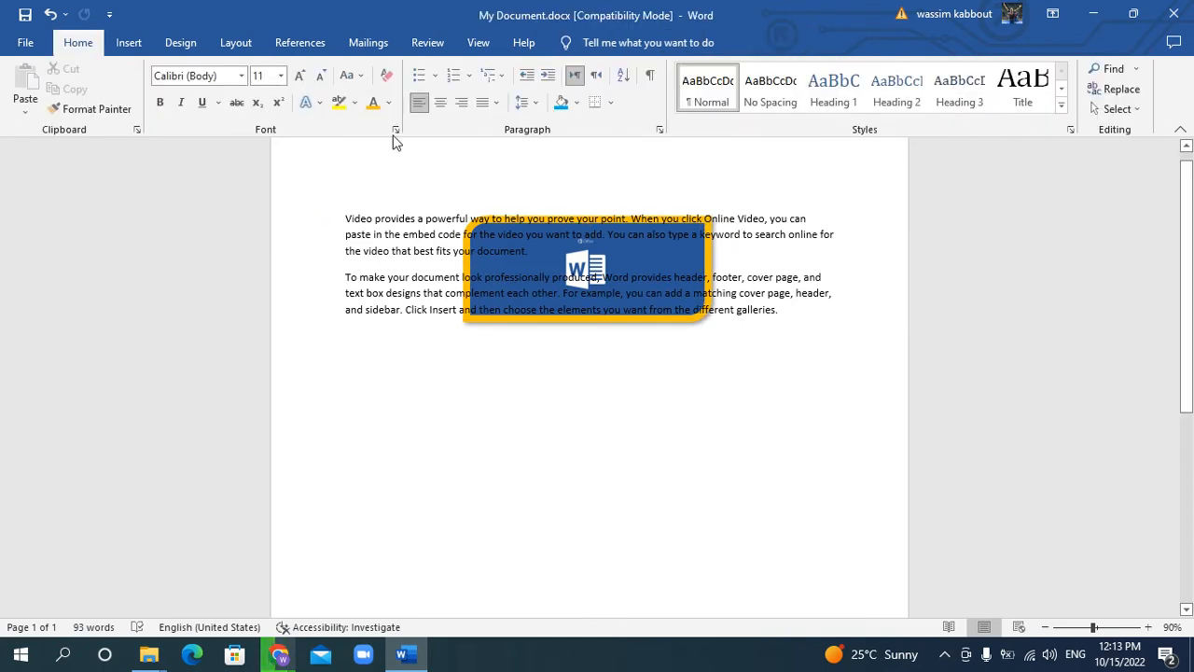
Insert a smiley face shape about 5.26 cm high and 6.11 cm wide, centered below the text, and leave it selected
click(127, 41)
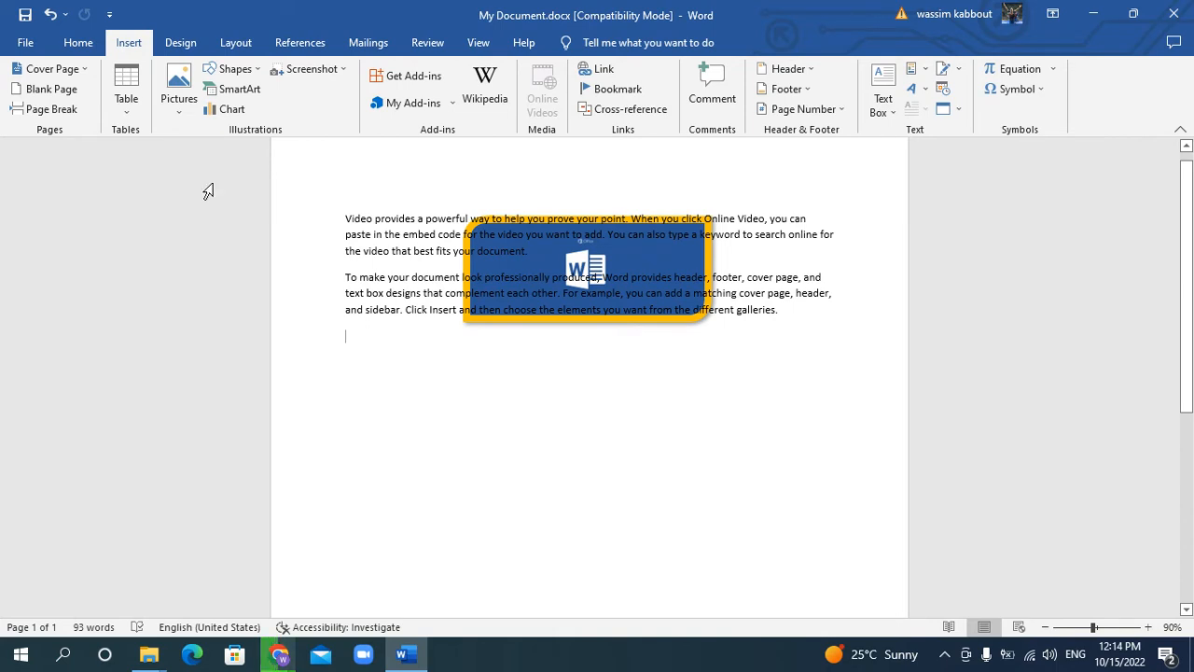
click(254, 75)
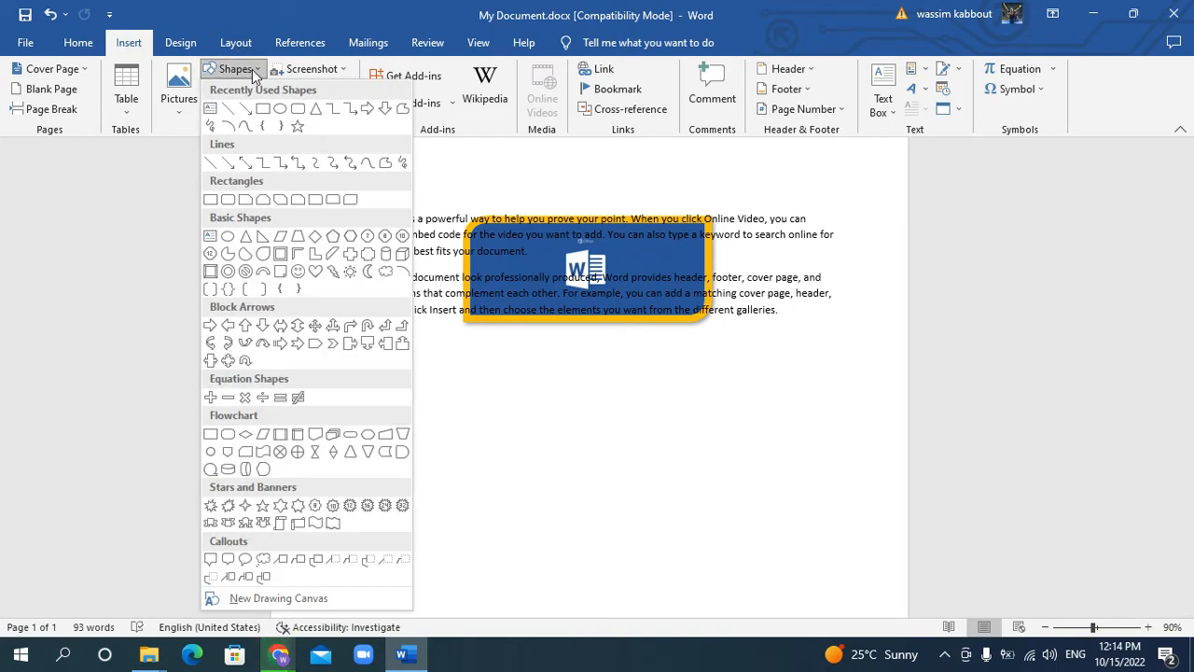
click(255, 75)
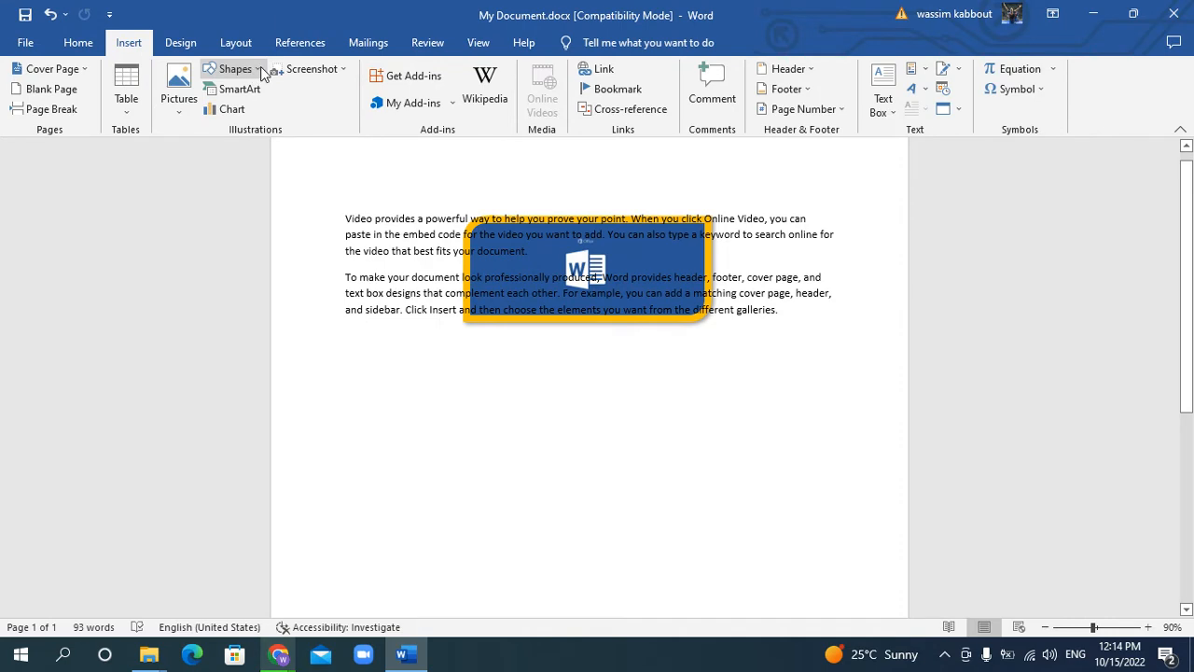
click(258, 73)
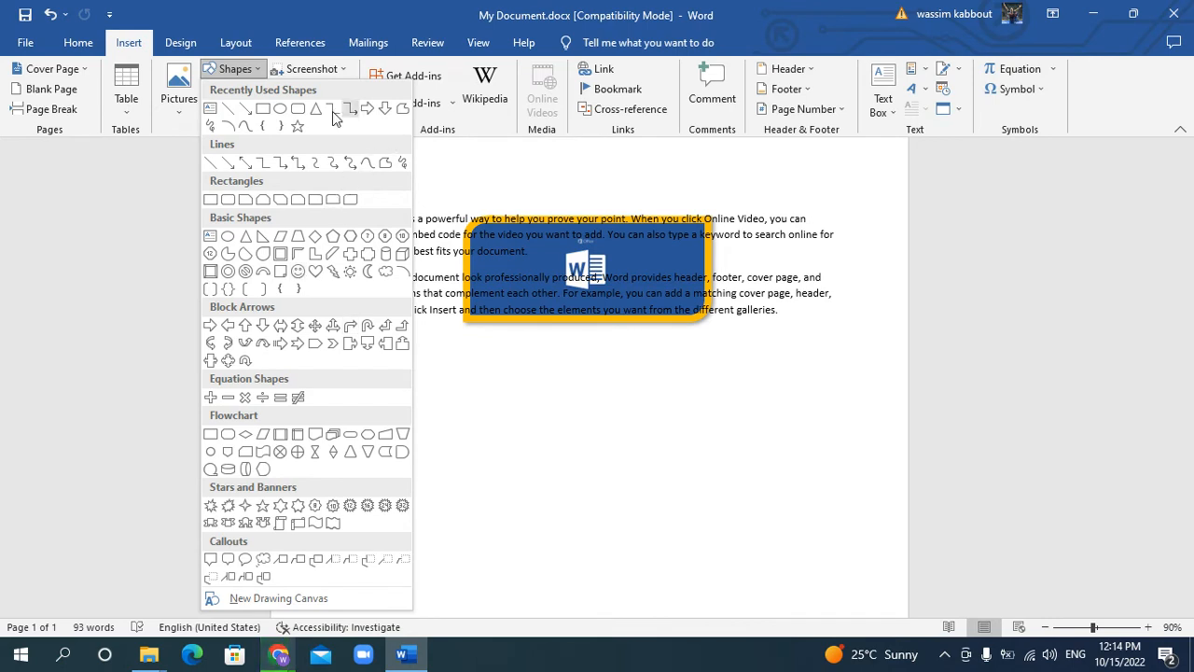
click(299, 273)
drag(431, 361, 612, 517)
drag(568, 417, 646, 397)
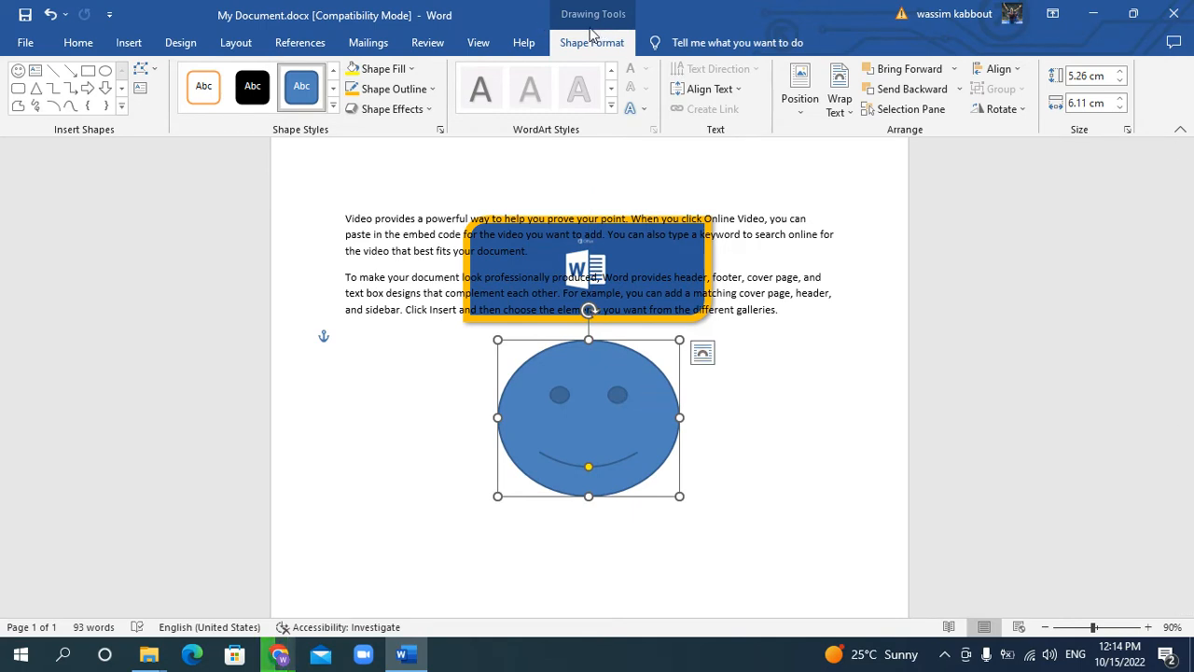
click(349, 446)
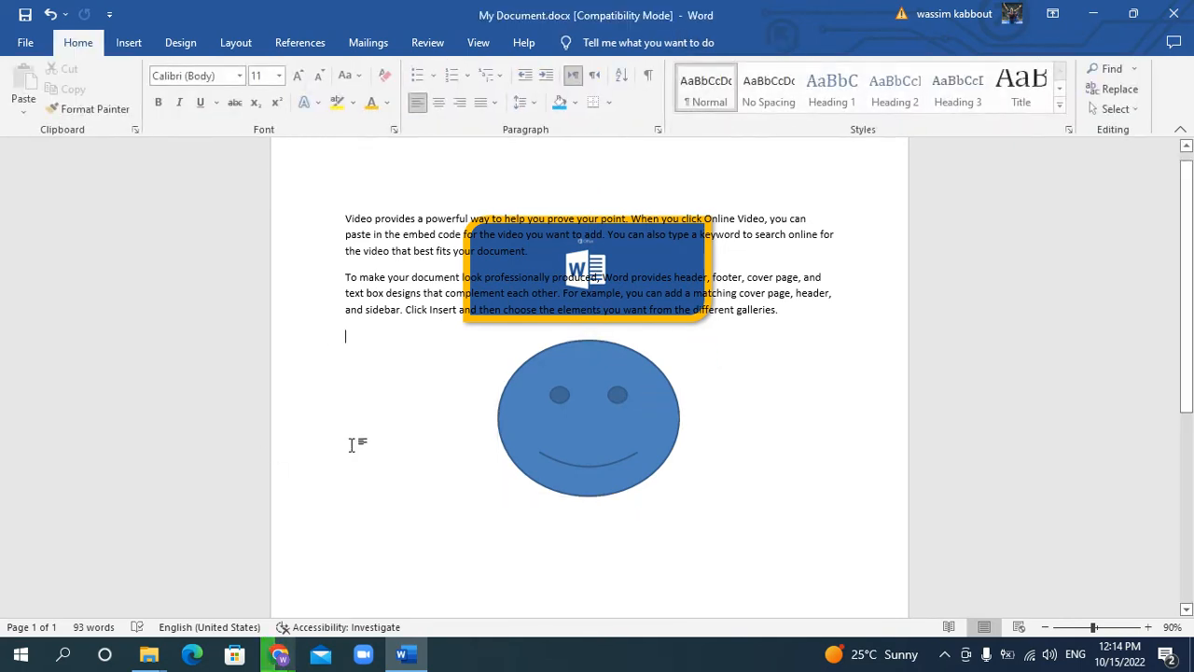
click(612, 421)
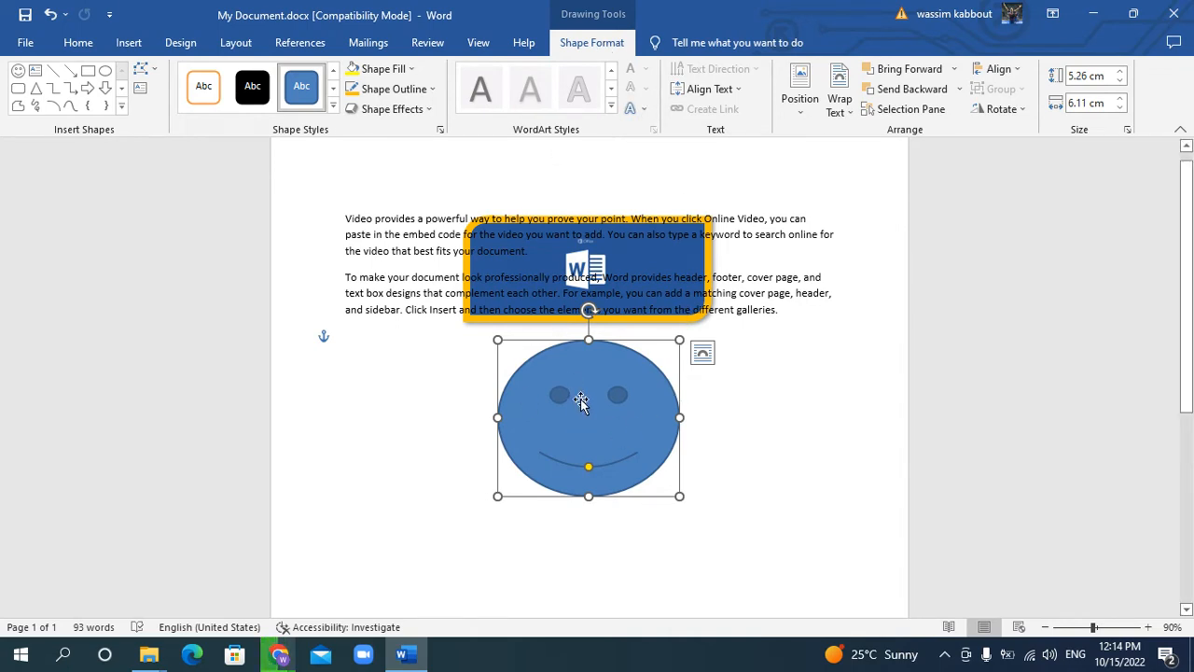
click(800, 98)
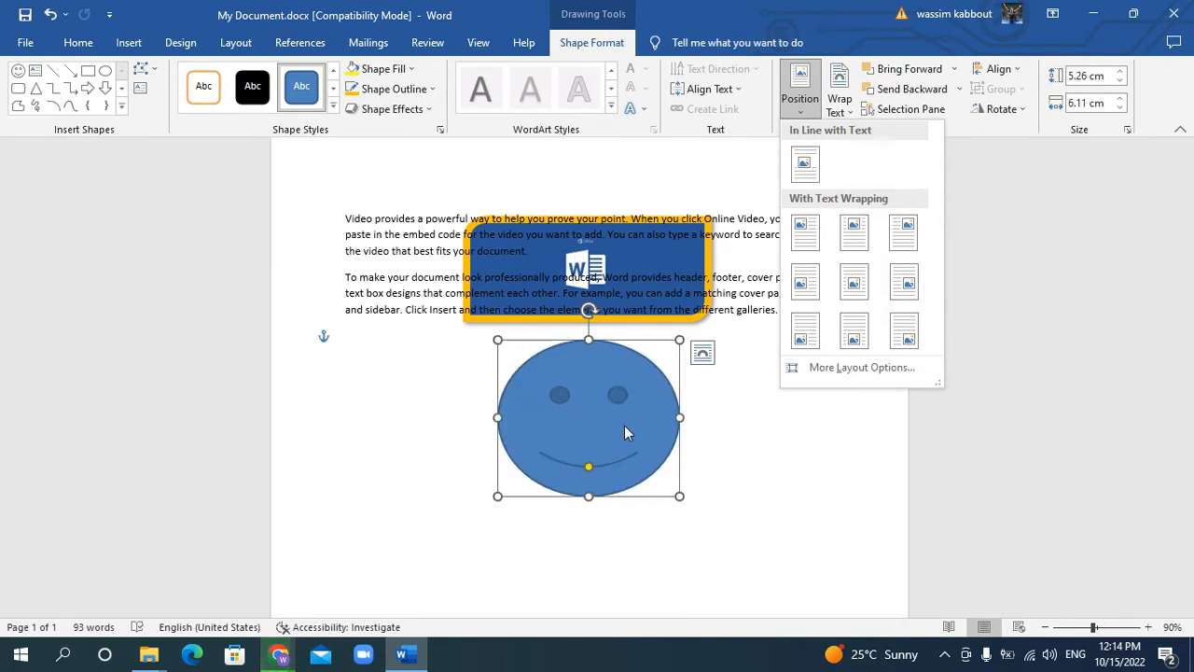
click(838, 100)
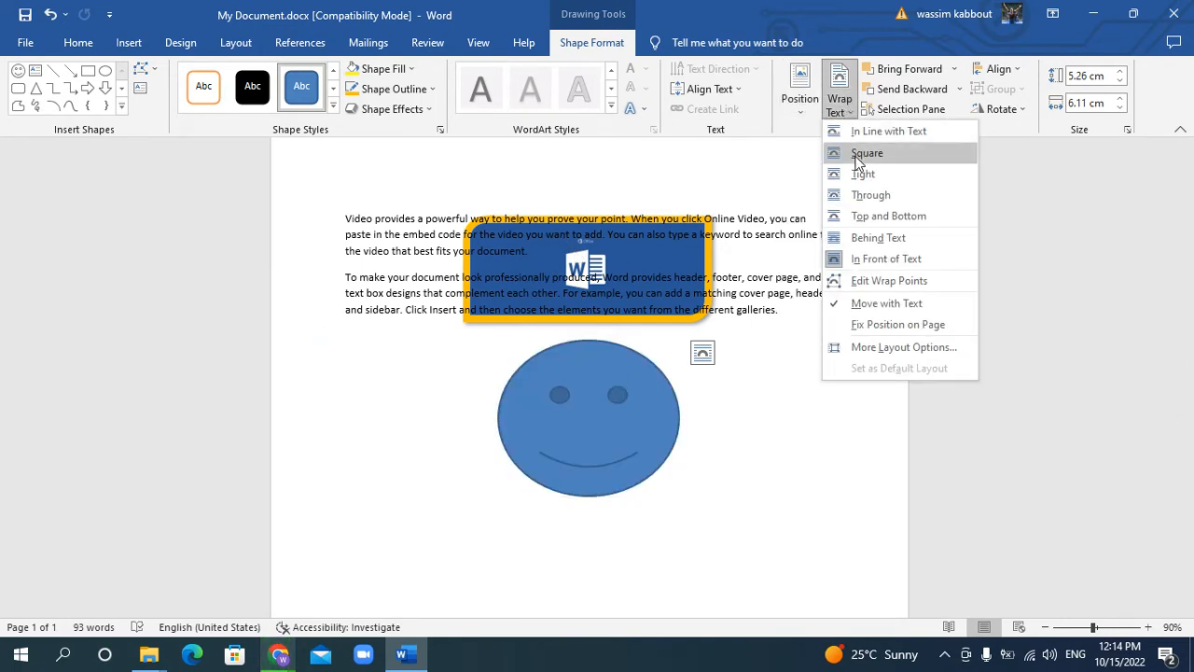
click(682, 431)
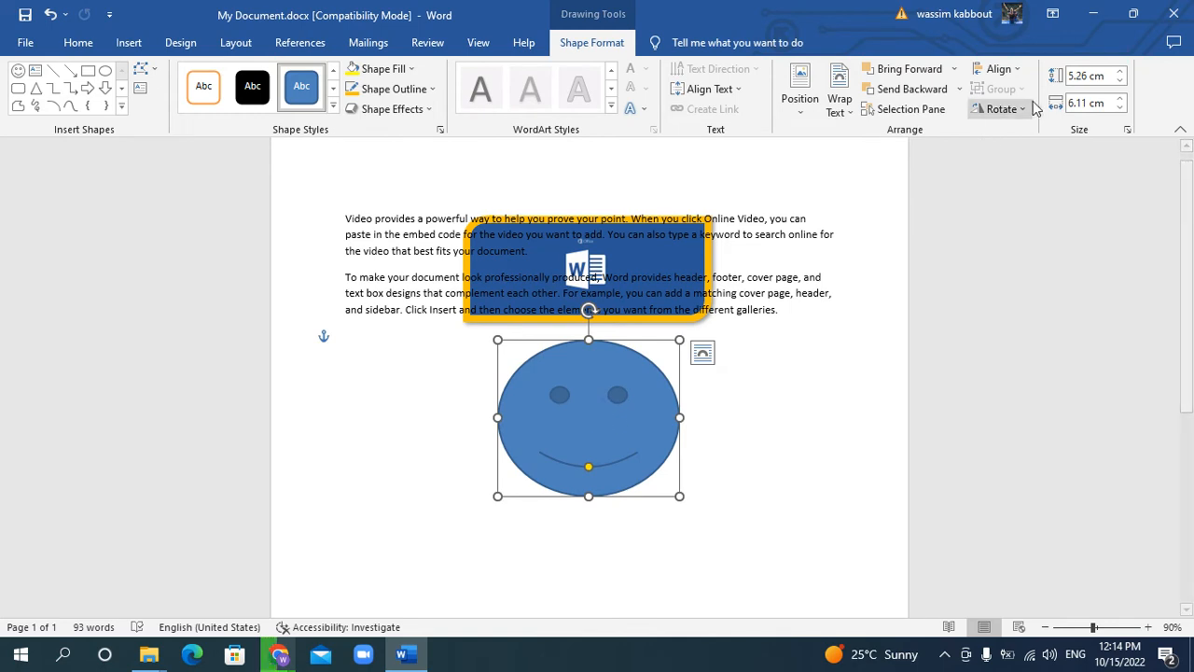
Resize the smiley face to 5.1 cm high and 6.2 cm wide, and nudge it slightly within its place below the text
click(1119, 71)
click(1120, 82)
click(1119, 82)
click(1121, 97)
click(1123, 97)
click(1123, 97)
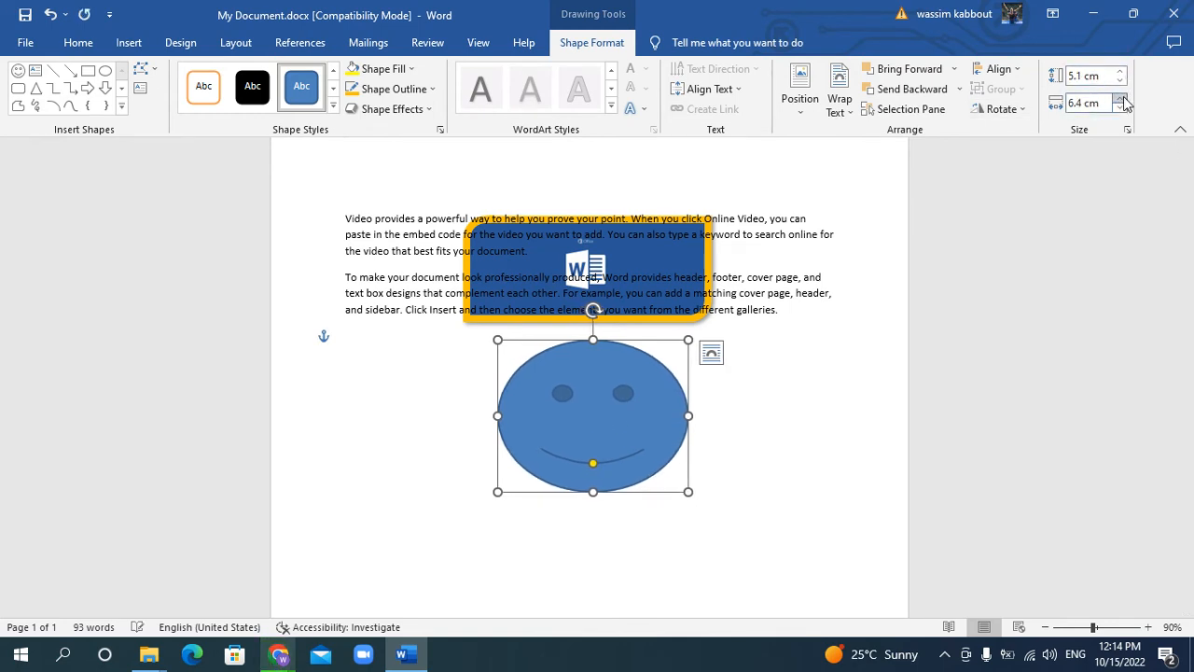
click(1121, 107)
click(1121, 106)
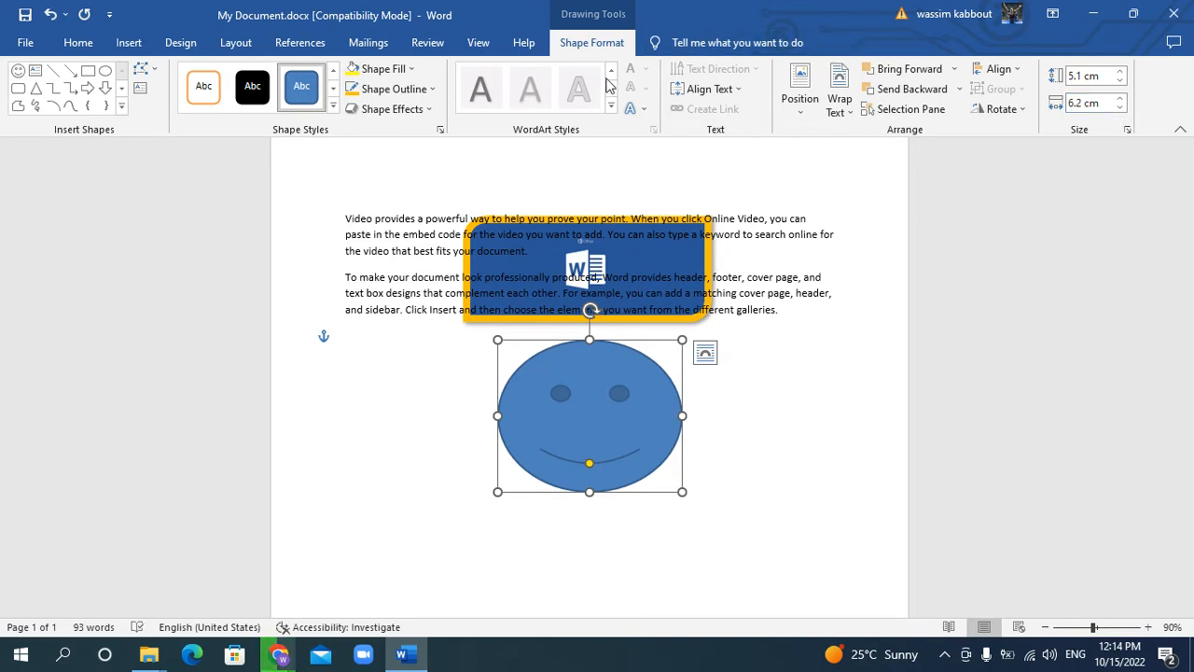
mouse_move(563, 384)
mouse_down()
mouse_move(531, 388)
mouse_move(561, 384)
mouse_up()
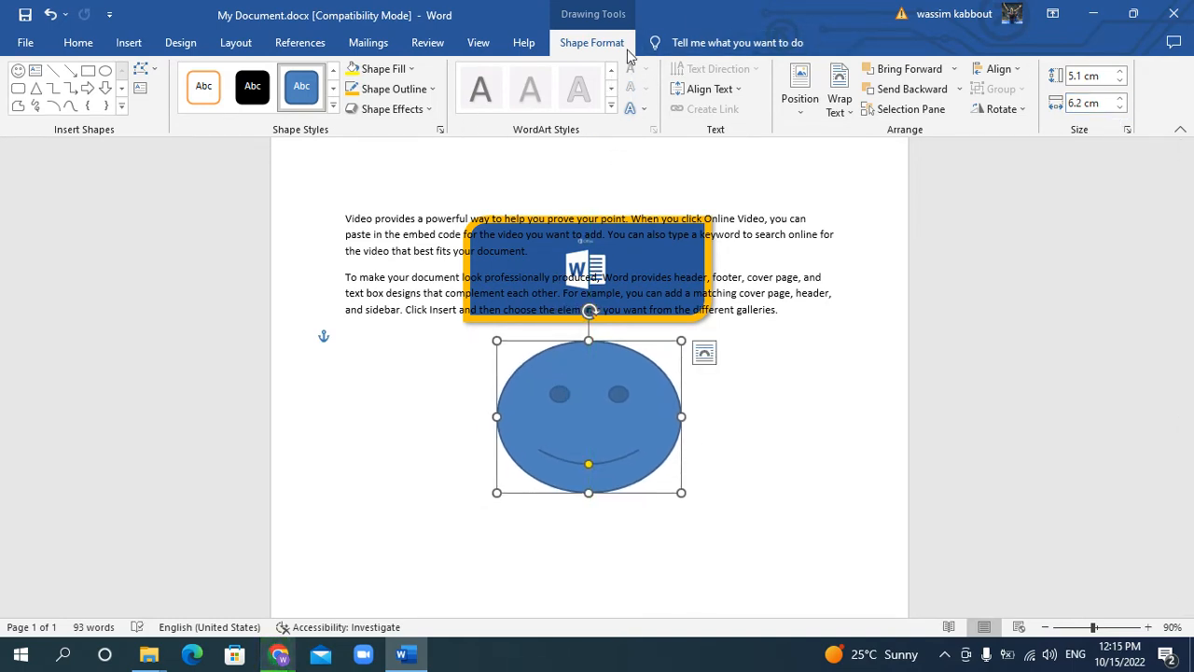
Apply the shaded red theme style from the fifth row to the smiley face, and change its fill to light blue
click(333, 106)
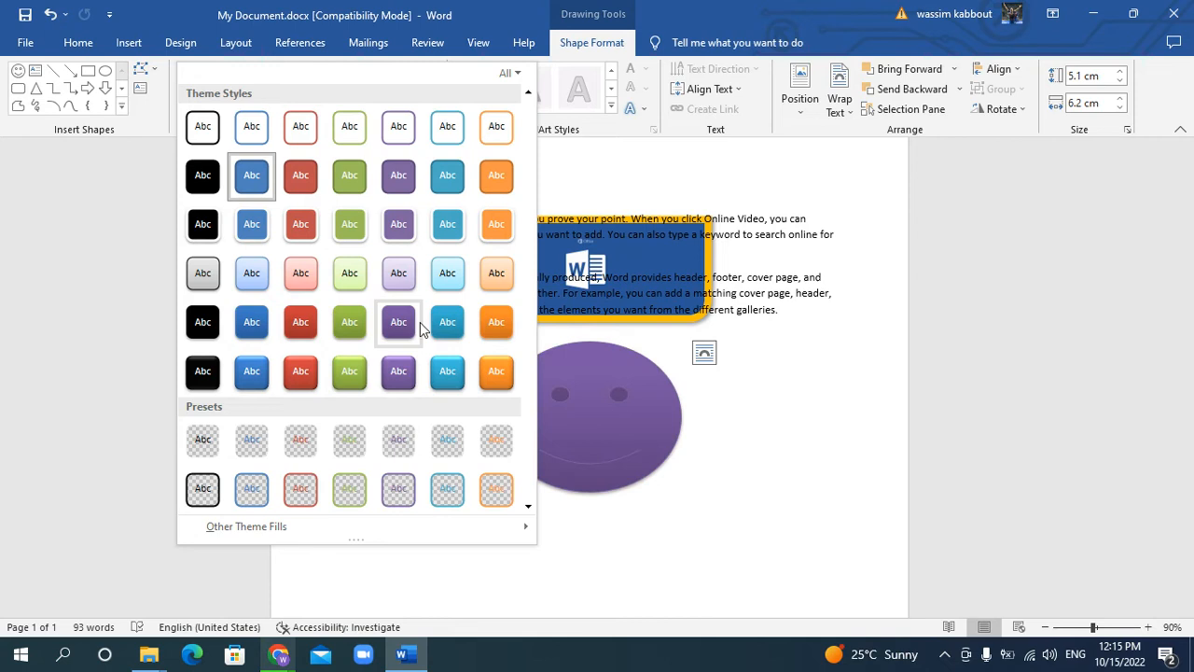
click(306, 328)
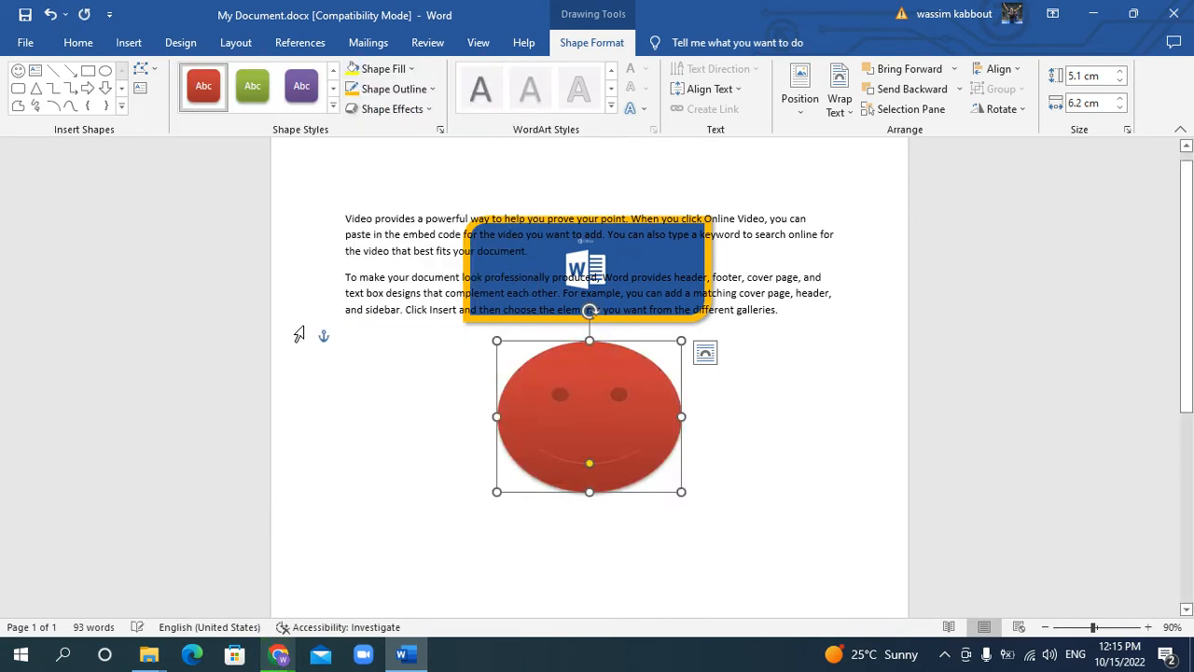
click(399, 77)
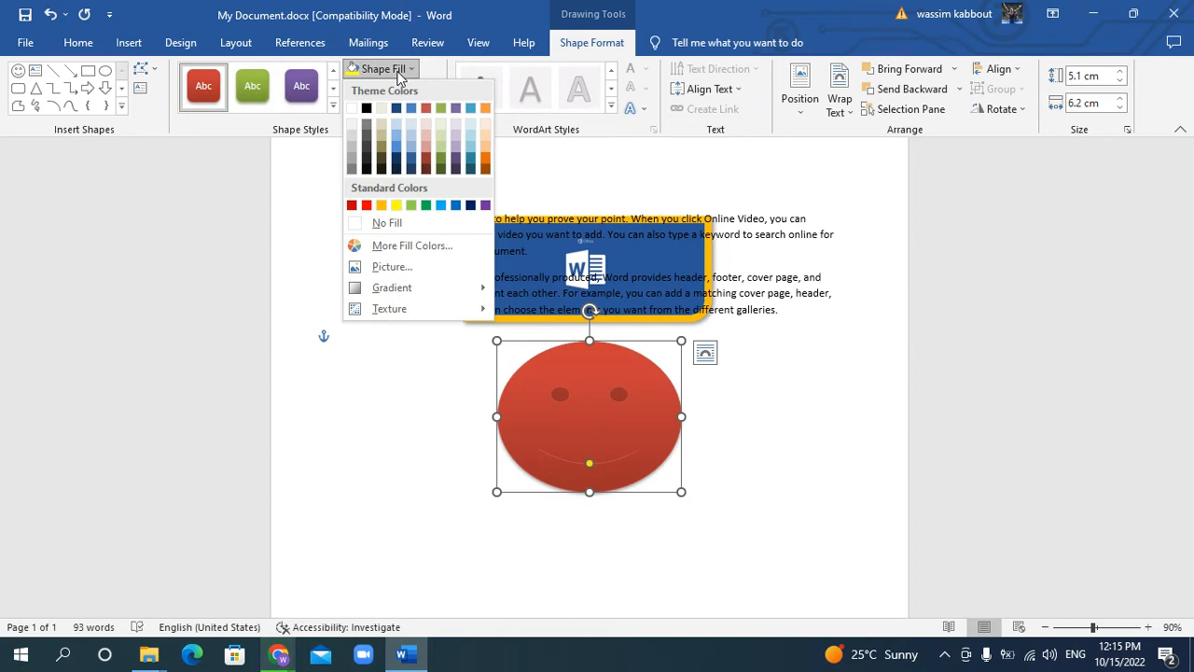
click(399, 138)
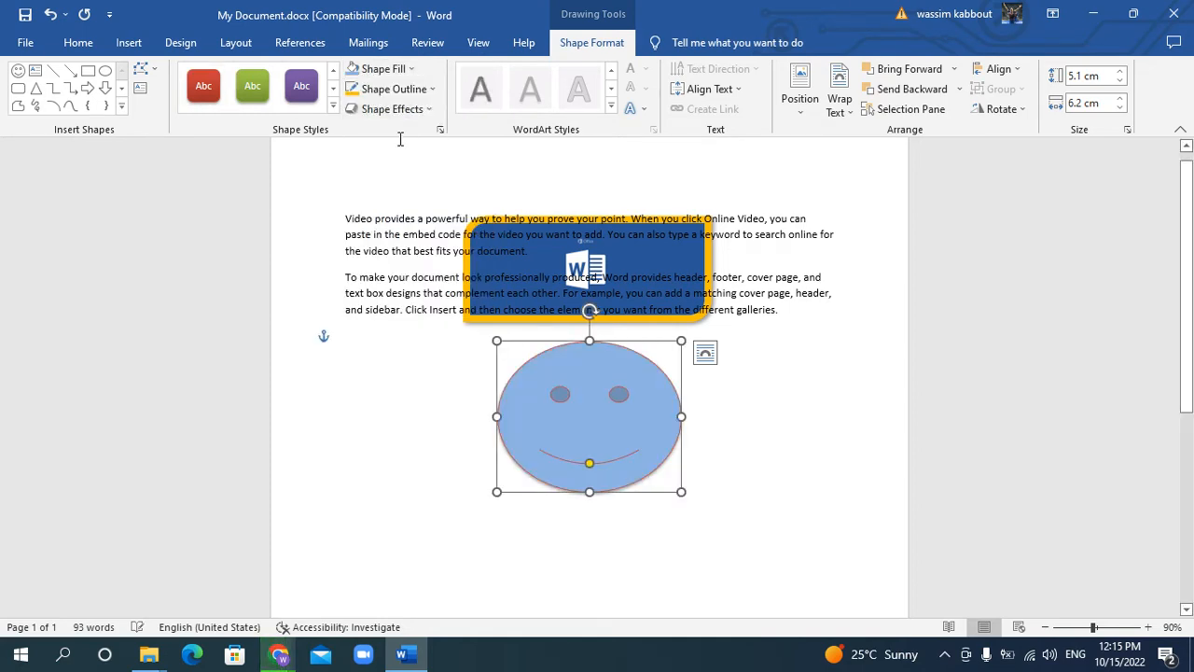
Give the smiley face a dark blue outline and a red glow from the third row of glow variations
click(428, 91)
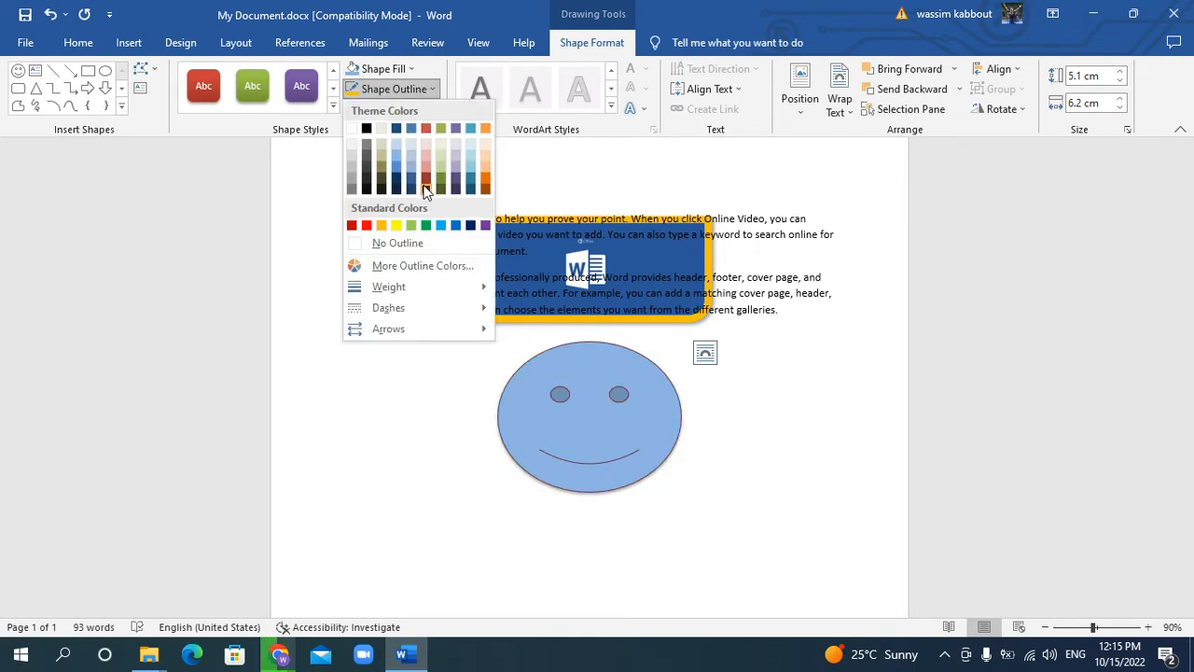
click(401, 131)
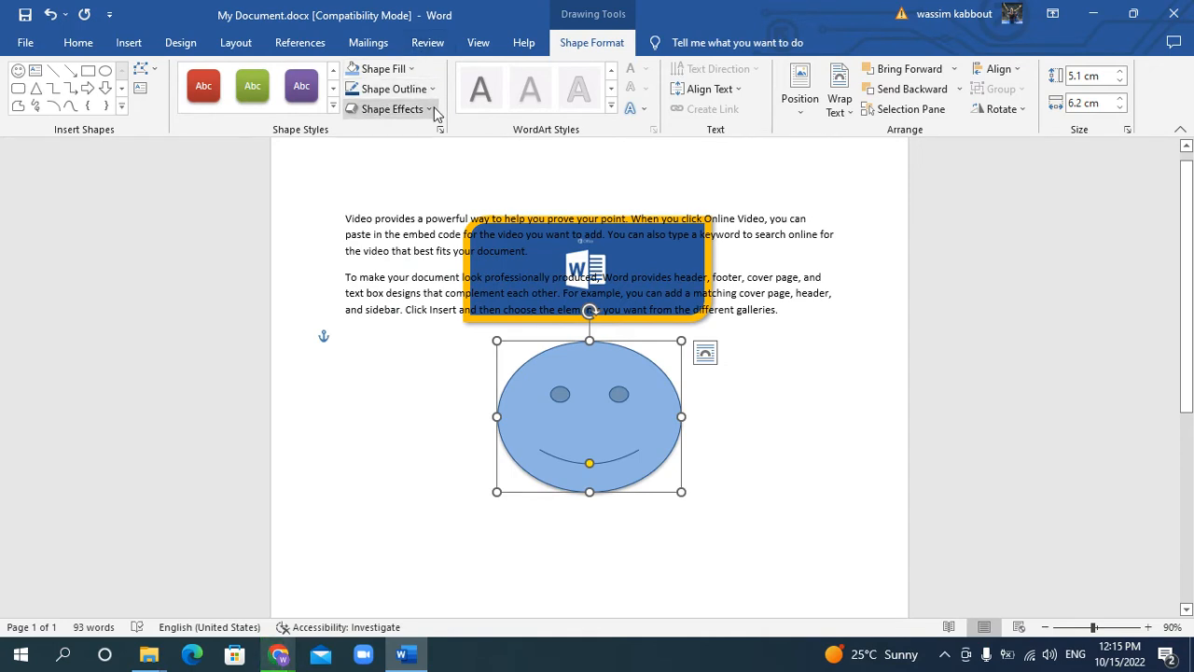
click(431, 109)
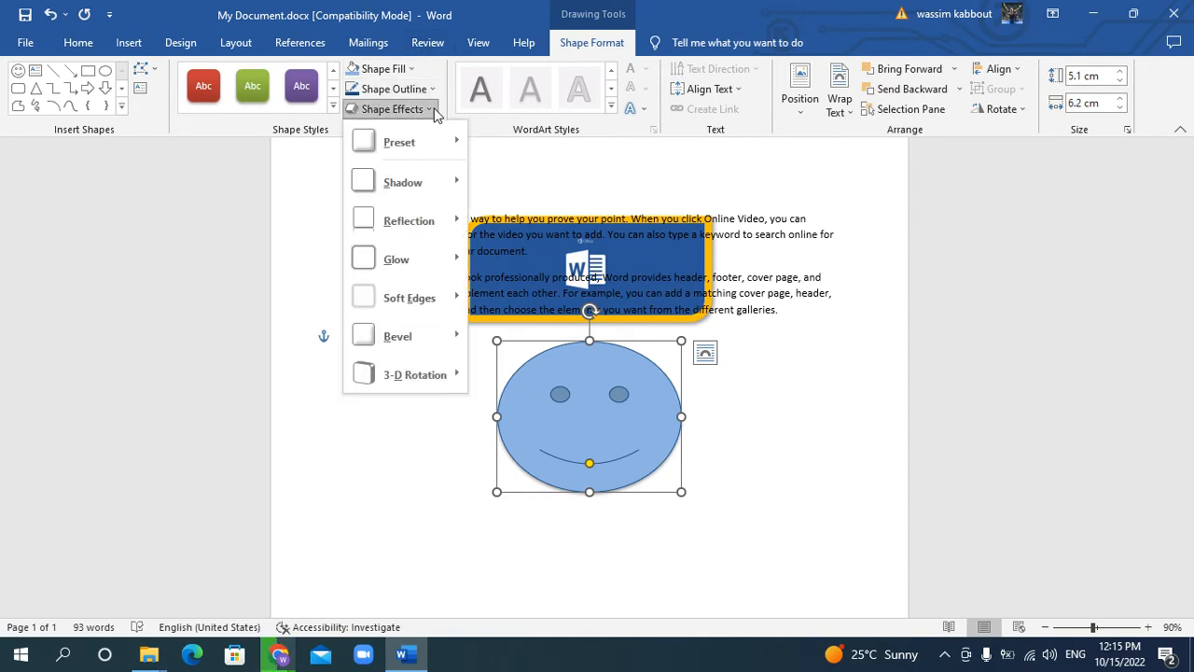
mouse_move(416, 264)
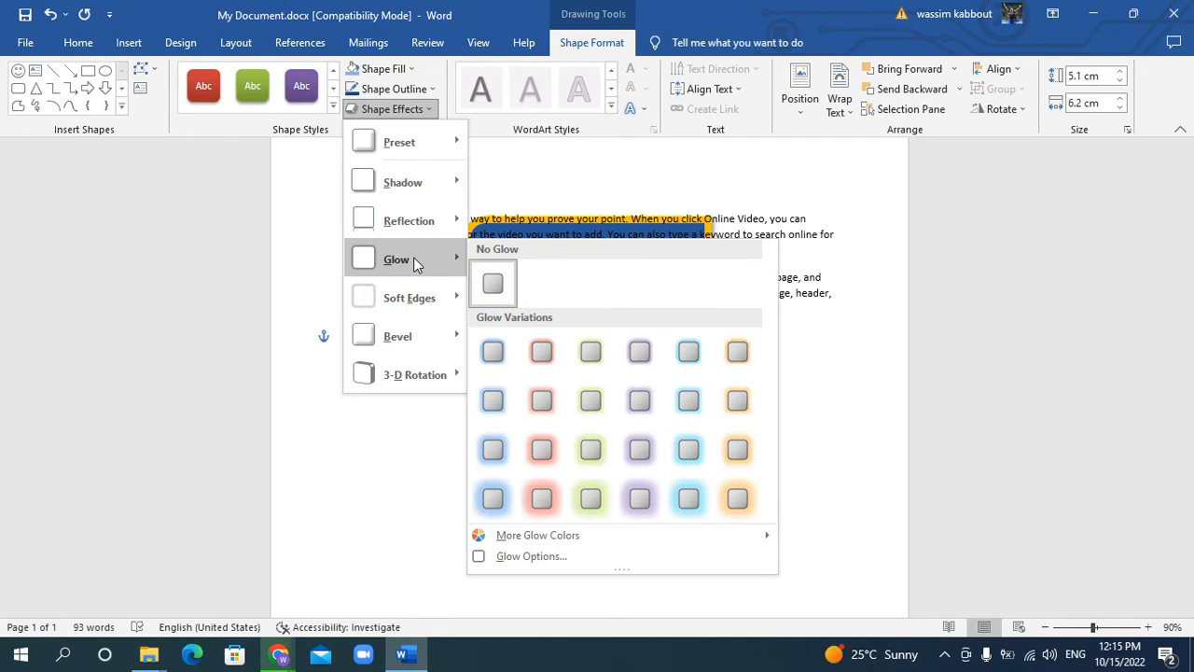
click(539, 448)
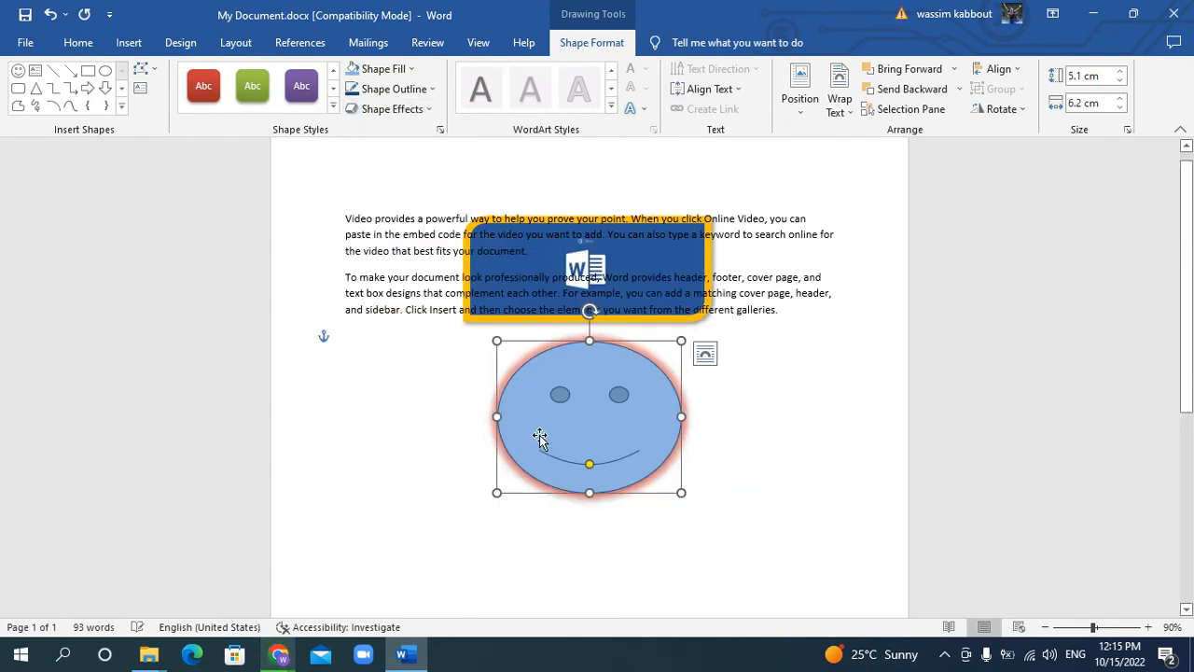
click(407, 110)
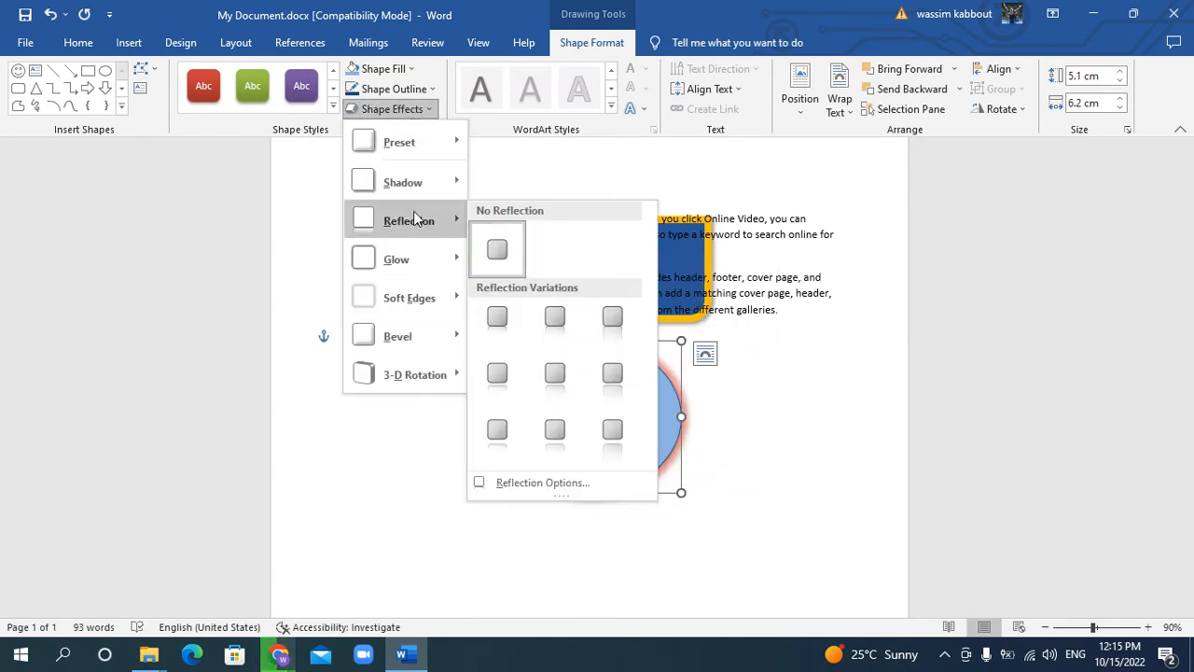
mouse_move(418, 190)
click(367, 459)
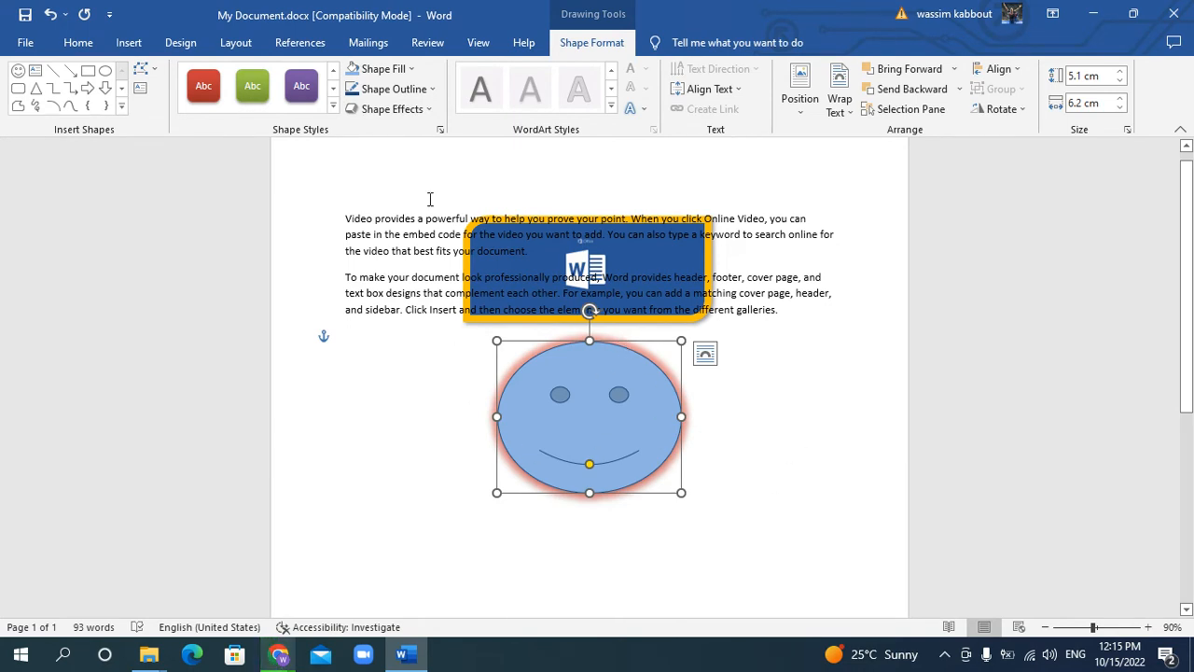
Insert a wide oval about 3.84 cm high and 15.48 cm wide, and position it centered below the smiley face
click(131, 41)
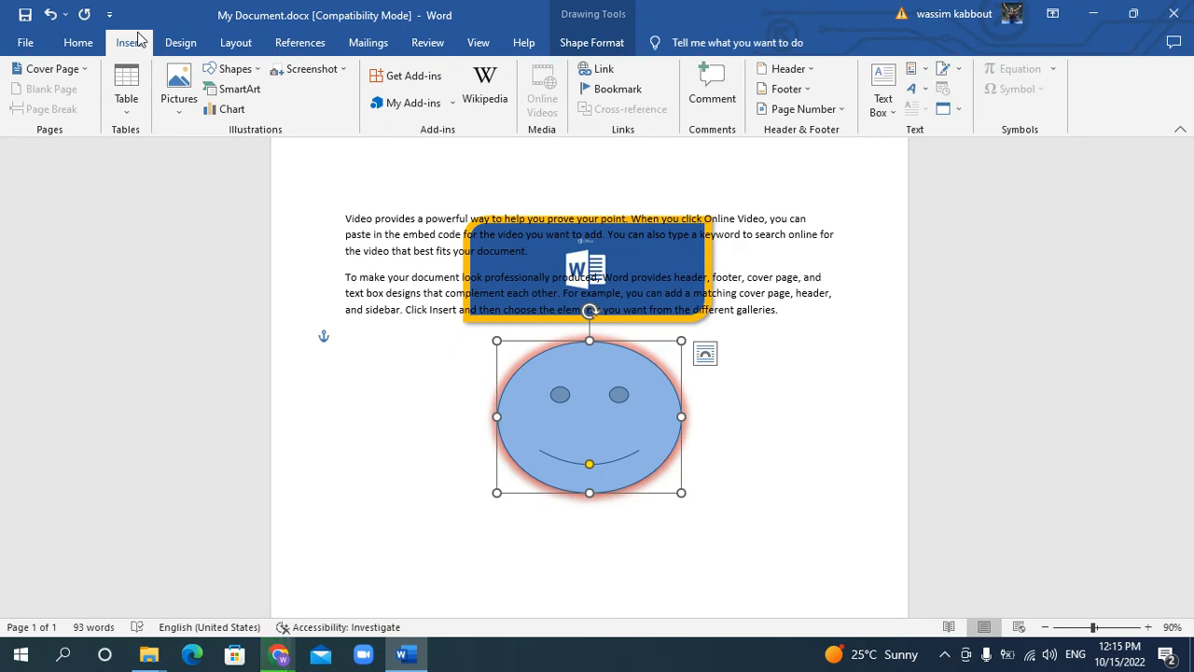
click(180, 105)
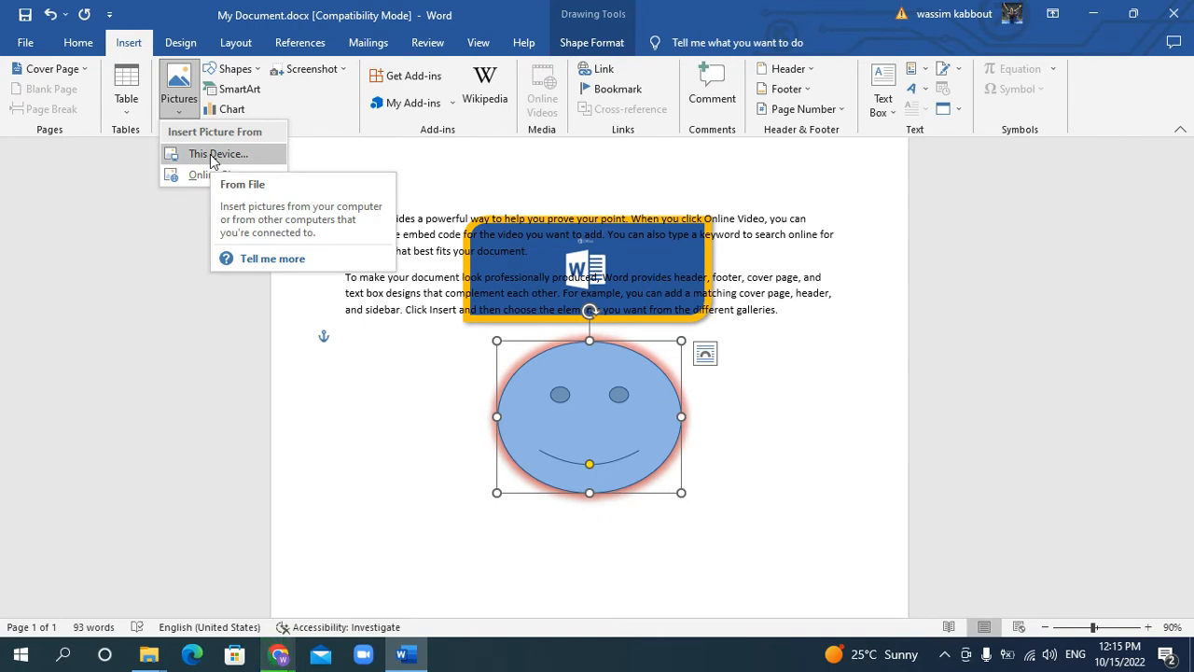
click(257, 71)
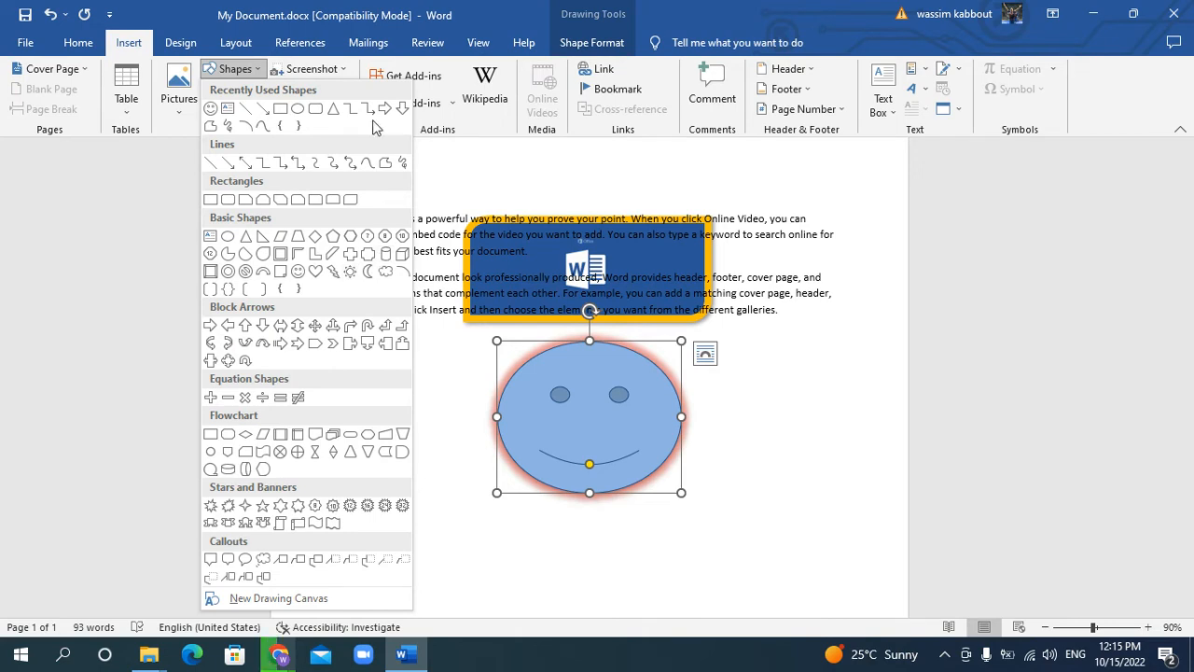
click(297, 108)
drag(361, 408, 519, 551)
drag(444, 474, 464, 488)
drag(520, 550, 819, 518)
drag(640, 541, 639, 588)
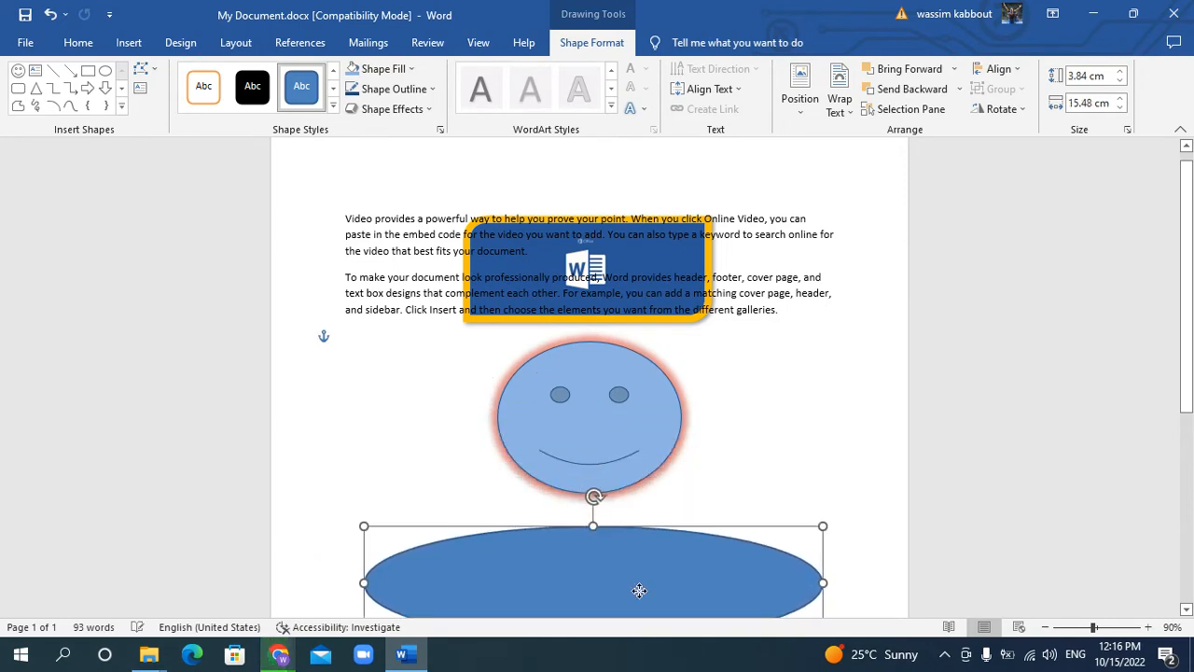
Fill the wide oval with standard red and give it a dark blue outline
scroll(640, 587, down, 3)
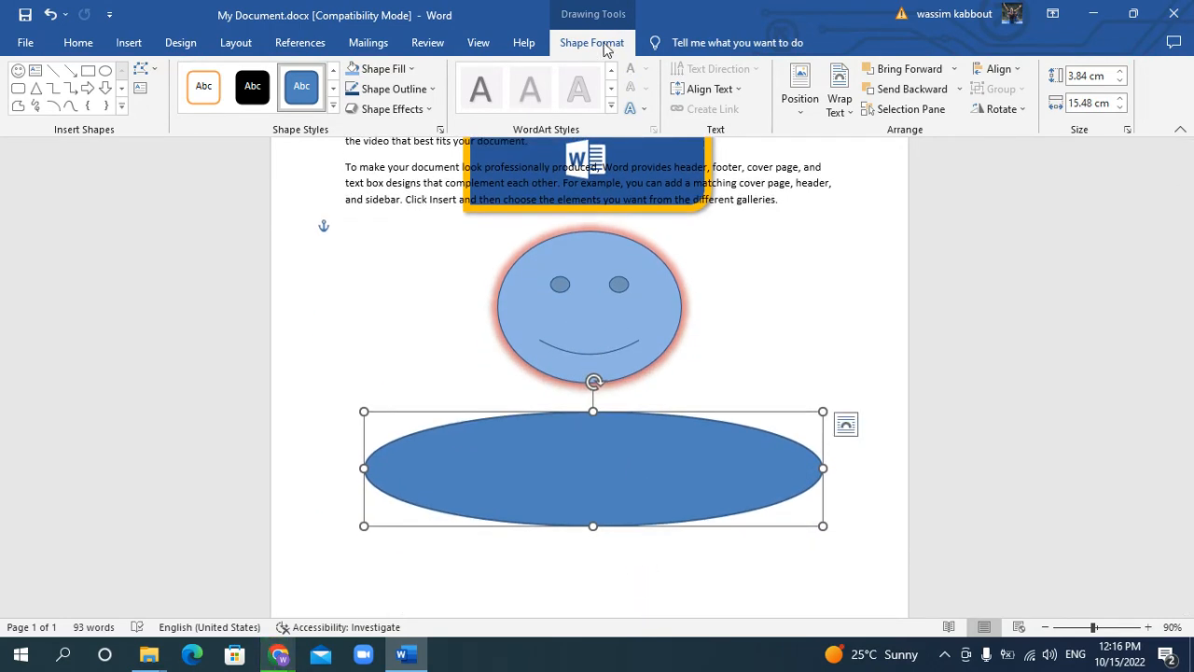
click(409, 69)
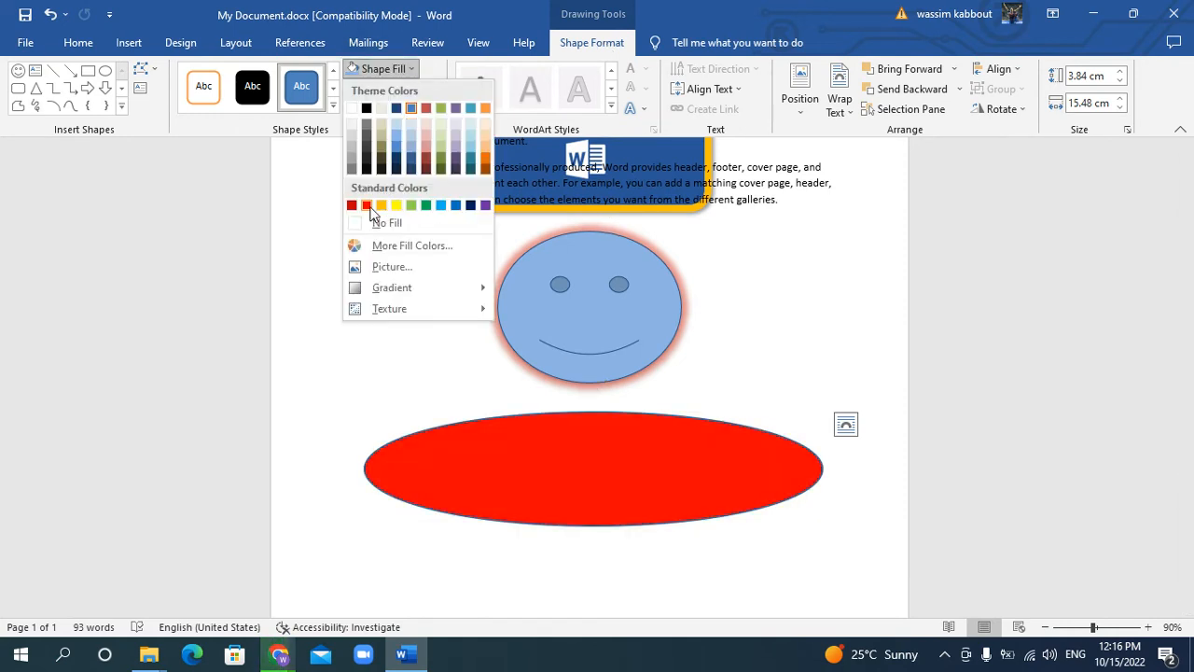
click(371, 203)
click(391, 88)
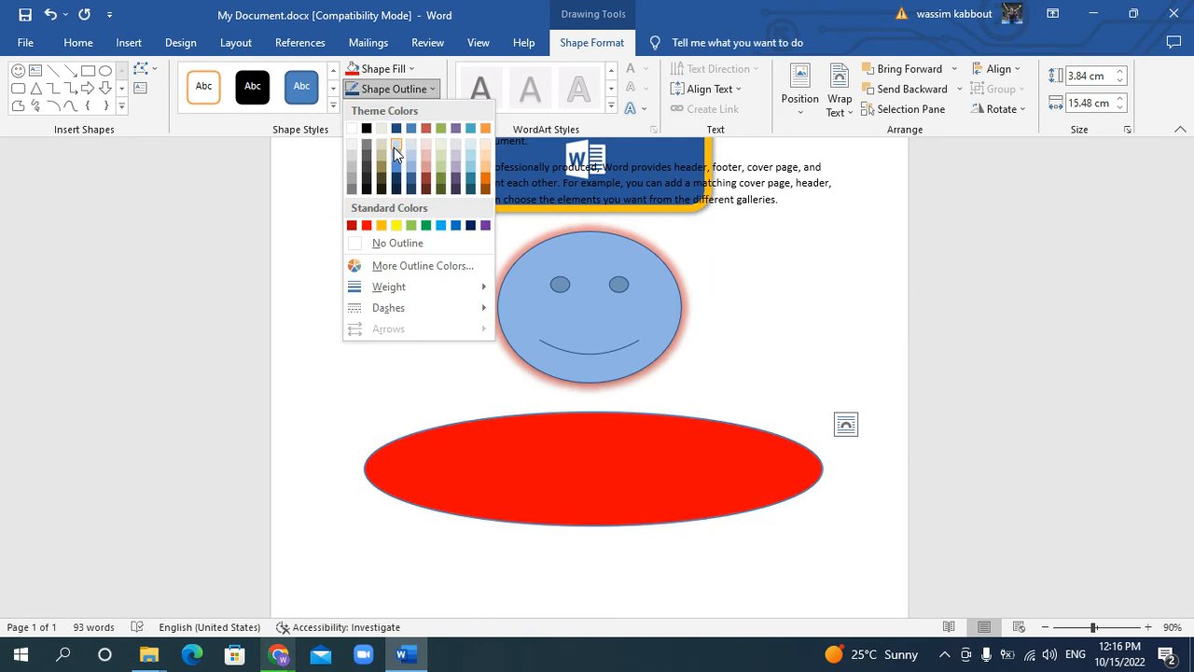
click(399, 129)
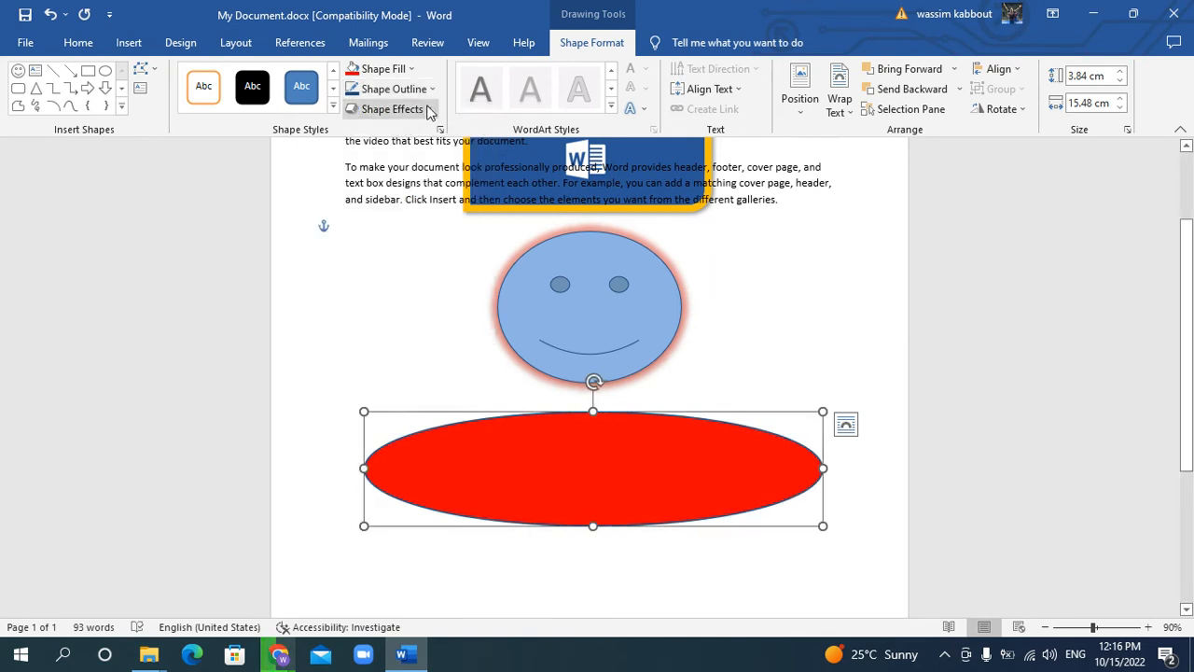
Add the first inner shadow variation to the red oval, shading its upper-left edge
click(424, 109)
mouse_move(401, 182)
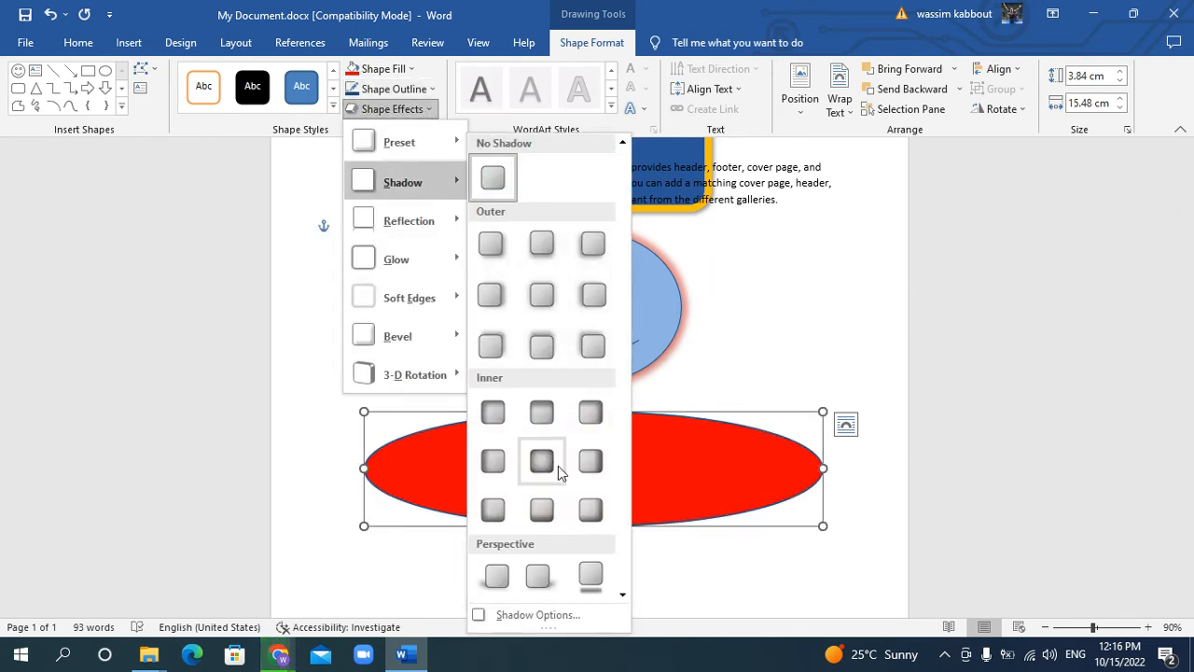
click(500, 416)
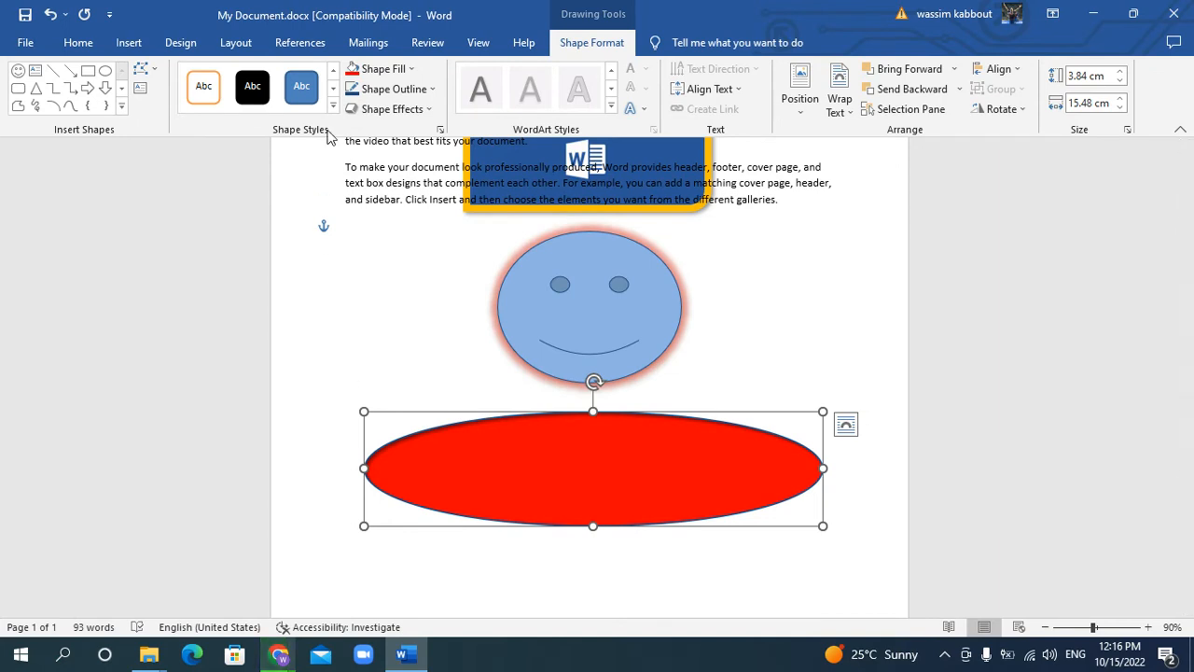
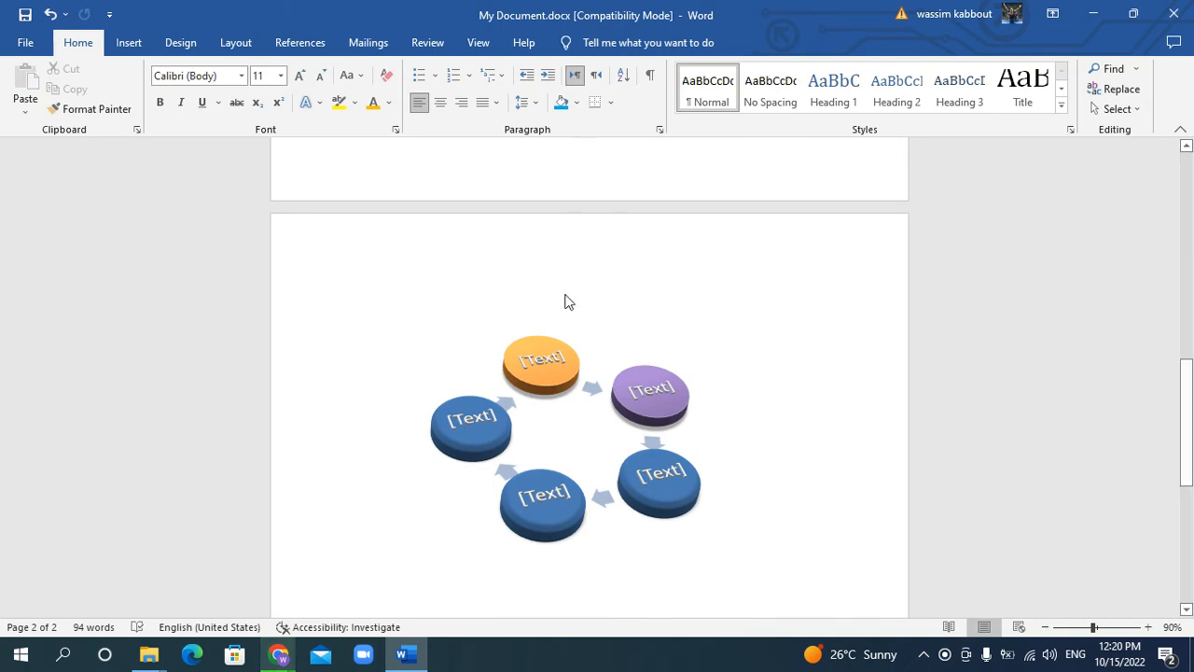
Fill the orange circle at the top of the SmartArt cycle with yellow and give it a black outline
click(543, 343)
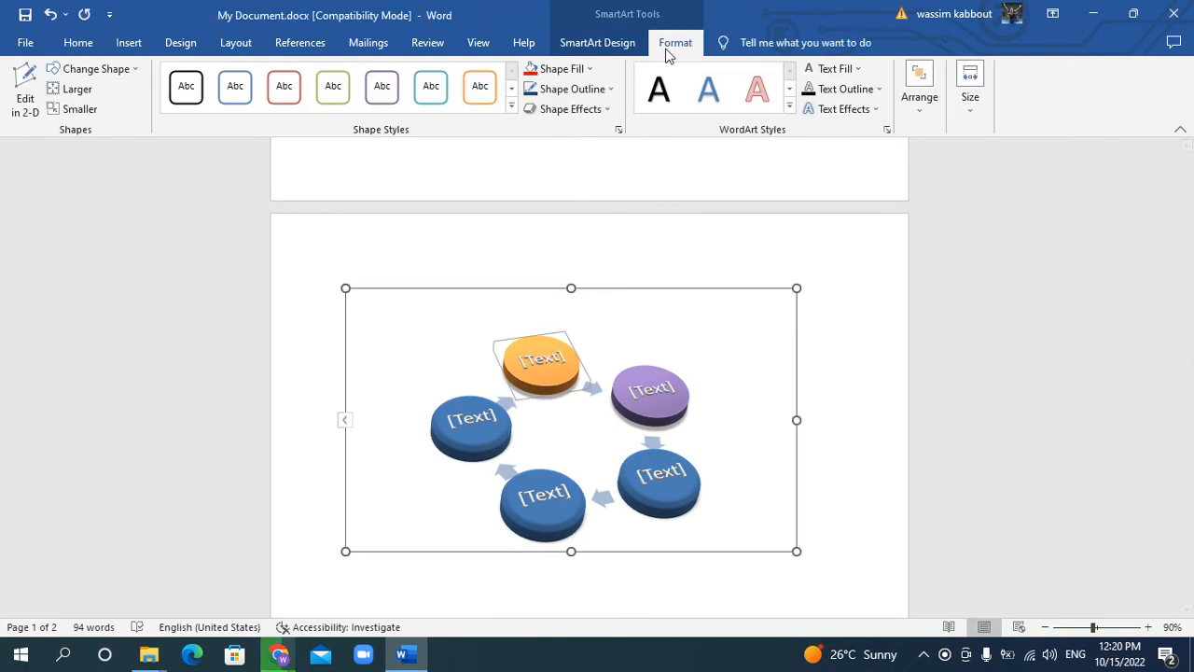
click(589, 69)
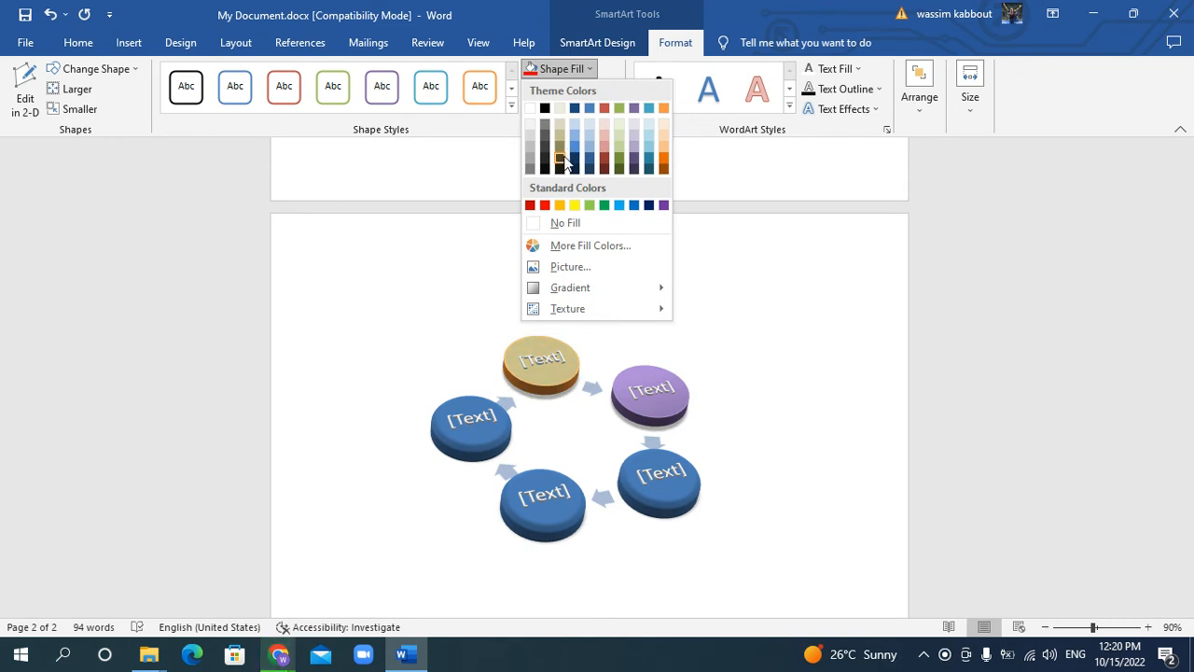
click(573, 204)
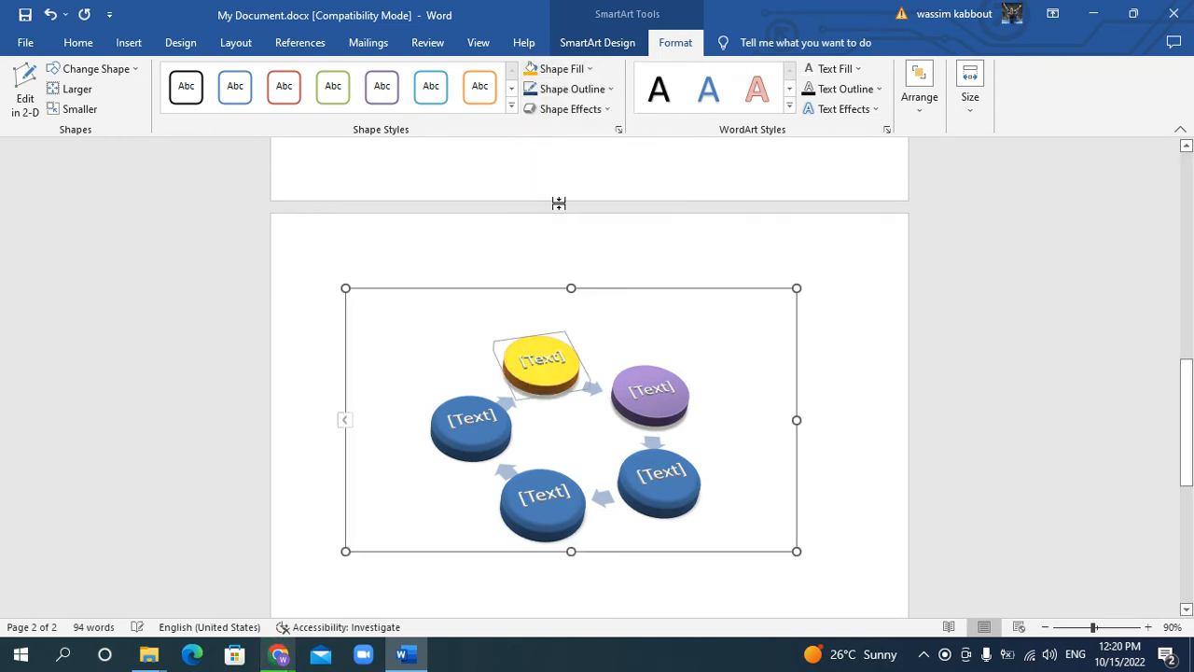
click(611, 89)
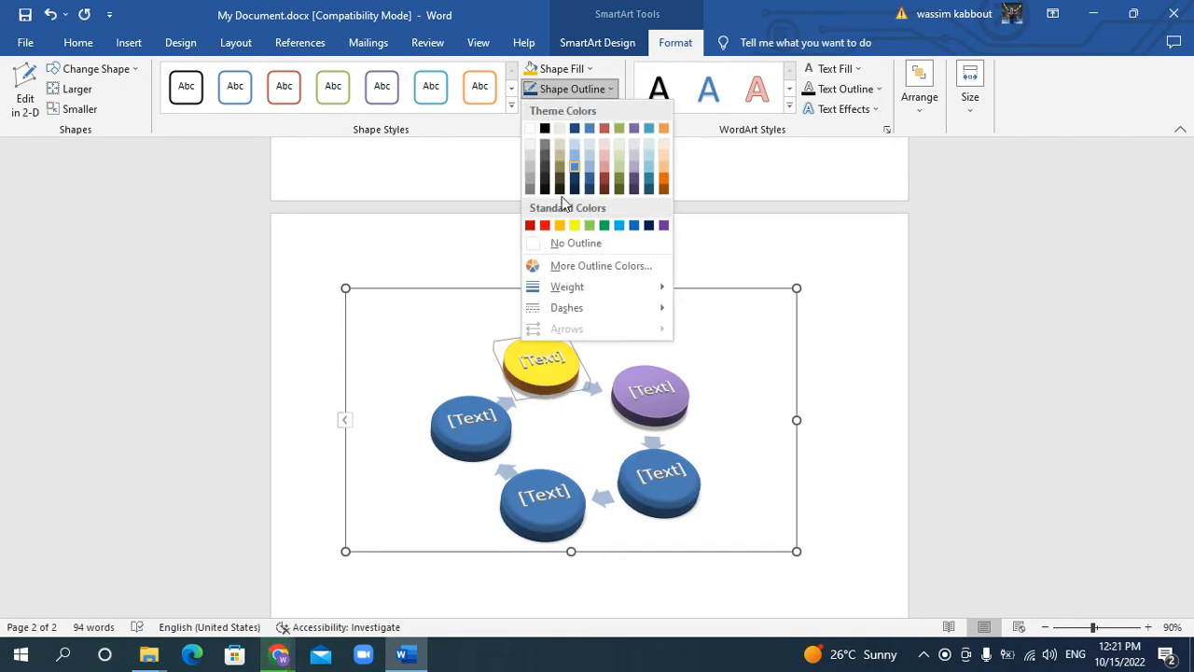
click(544, 130)
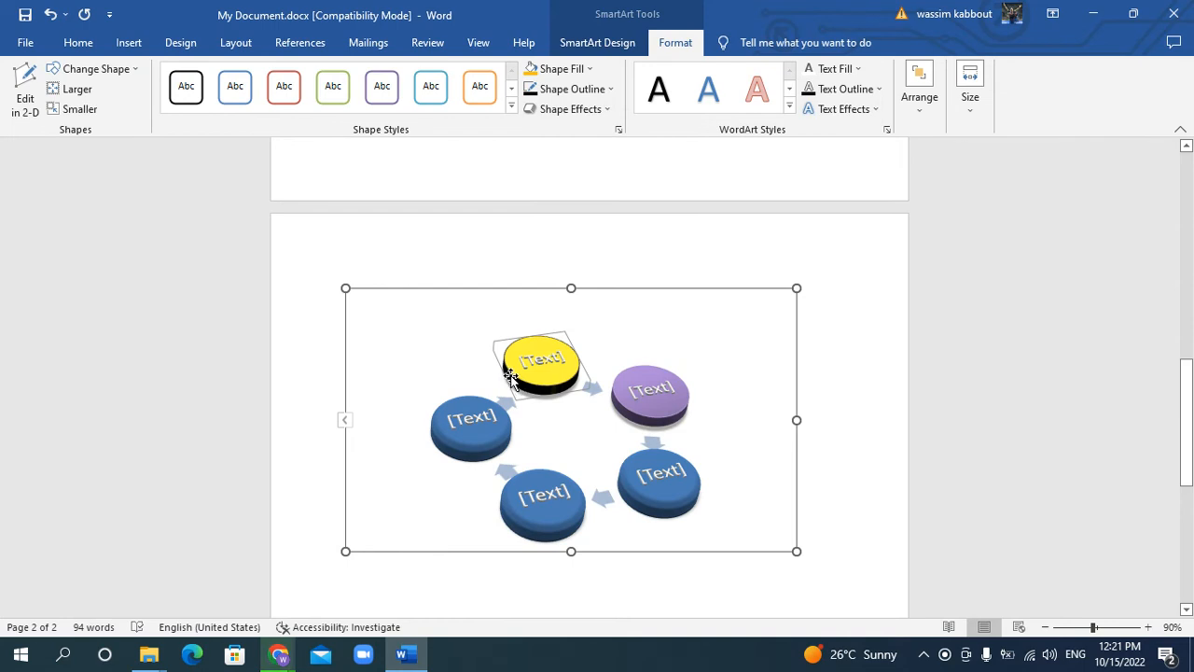
Add a light red glow effect to the yellow circle at the top of the SmartArt cycle
click(611, 111)
mouse_move(612, 222)
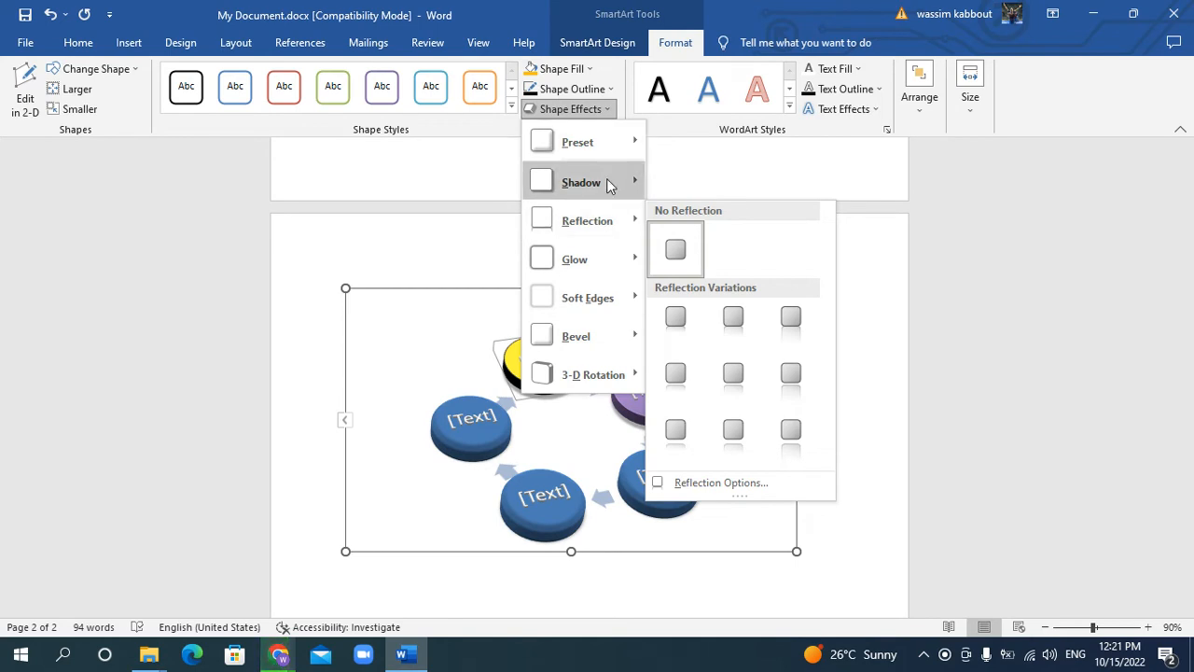
mouse_move(591, 268)
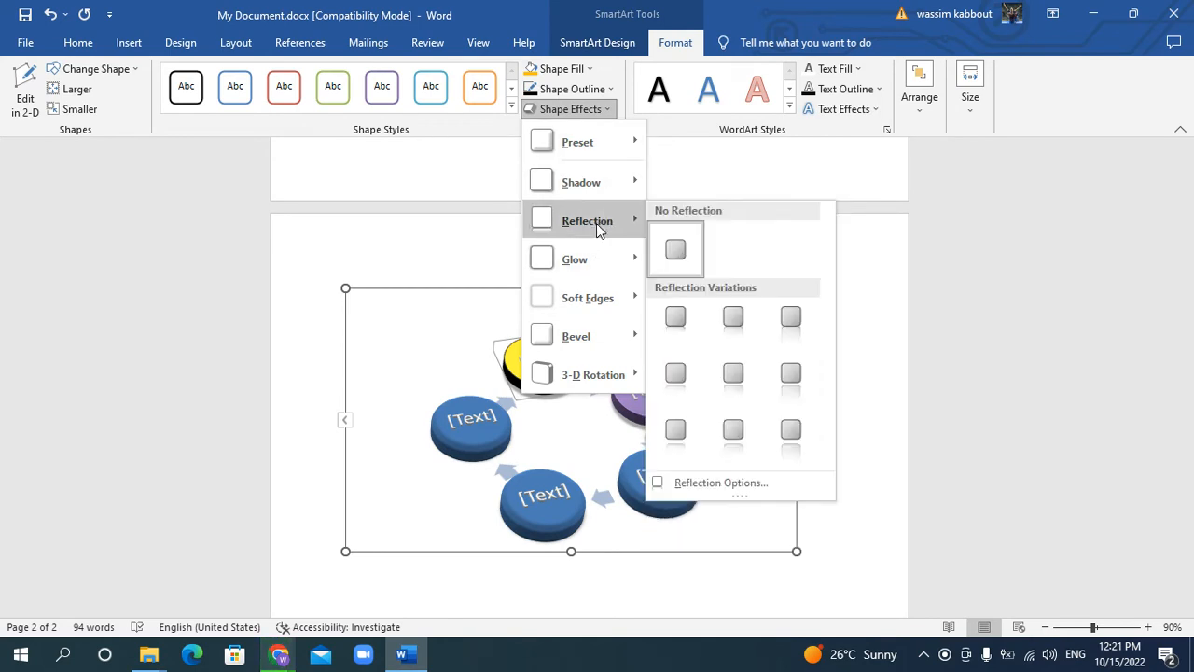
click(717, 350)
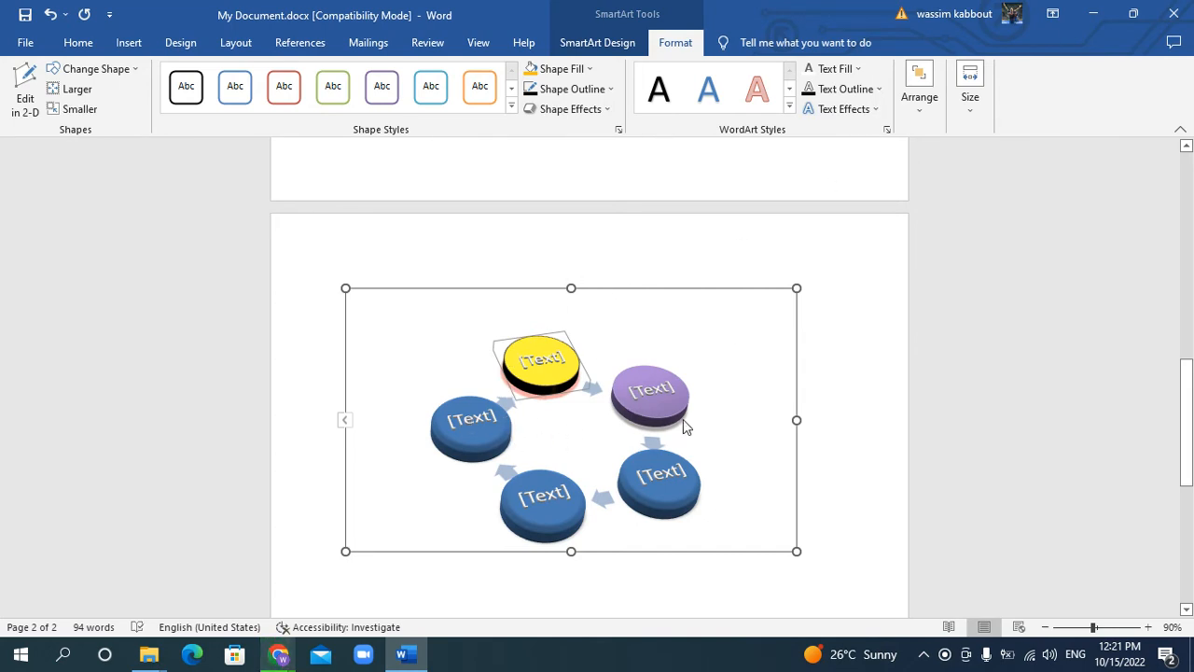
Label the five SmartArt circles clockwise from 1 to 5, starting with the yellow circle
double_click(550, 360)
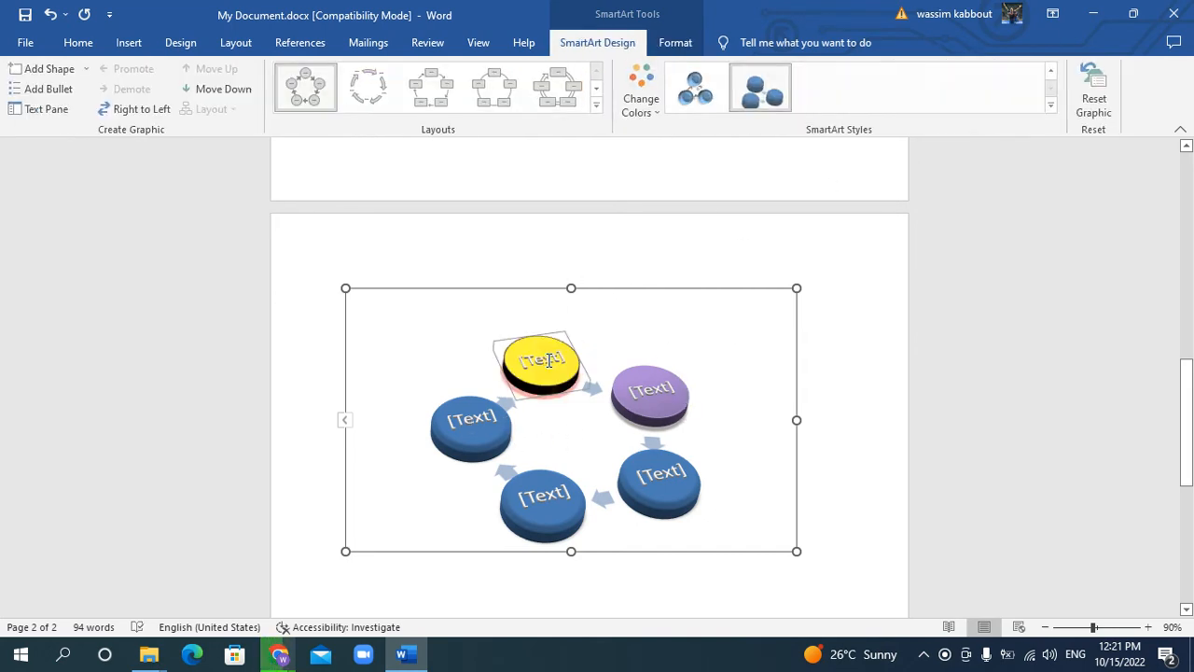
click(549, 359)
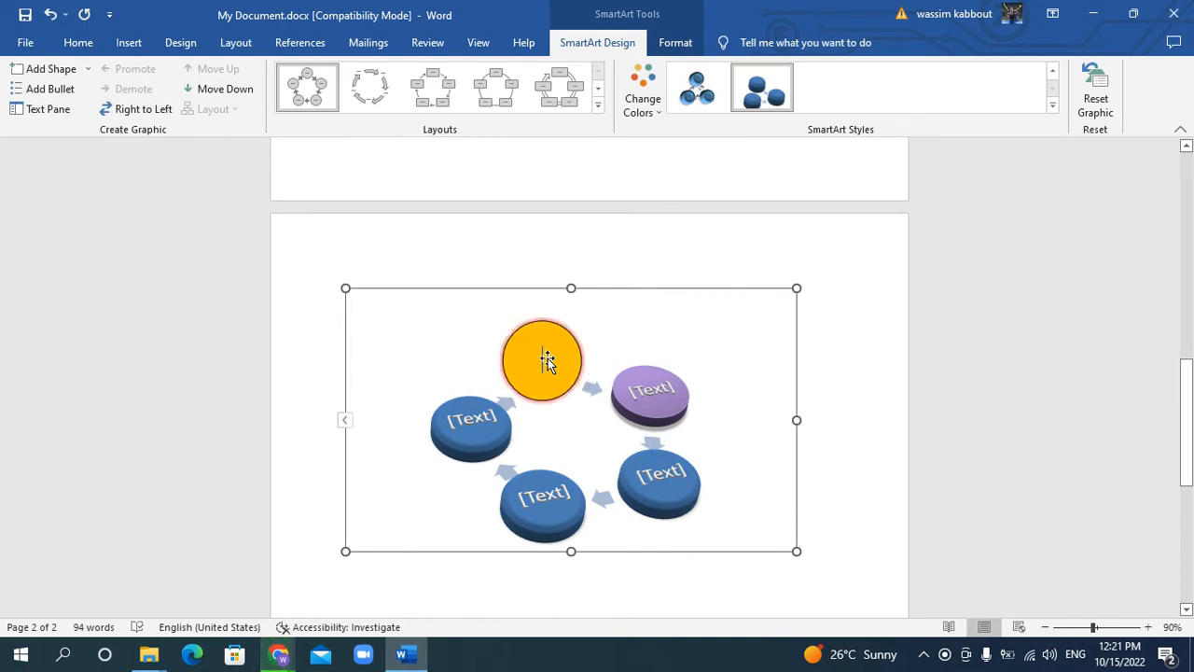
text(1)
click(656, 394)
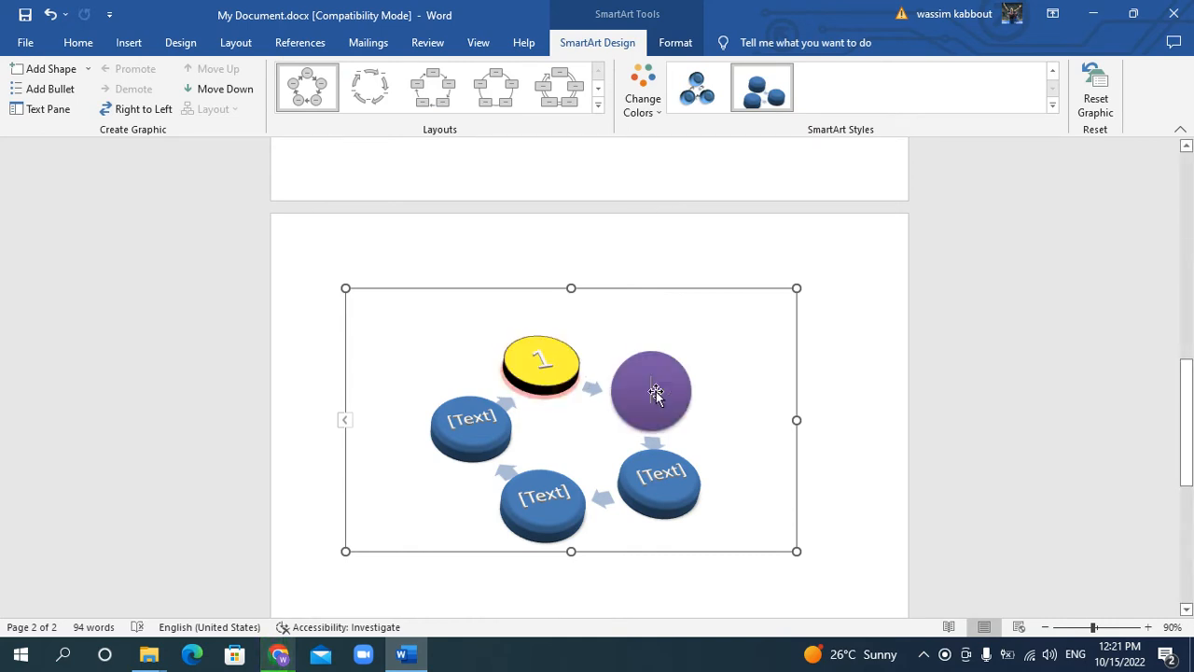
text(2)
click(665, 474)
text(3)
click(564, 494)
text(4)
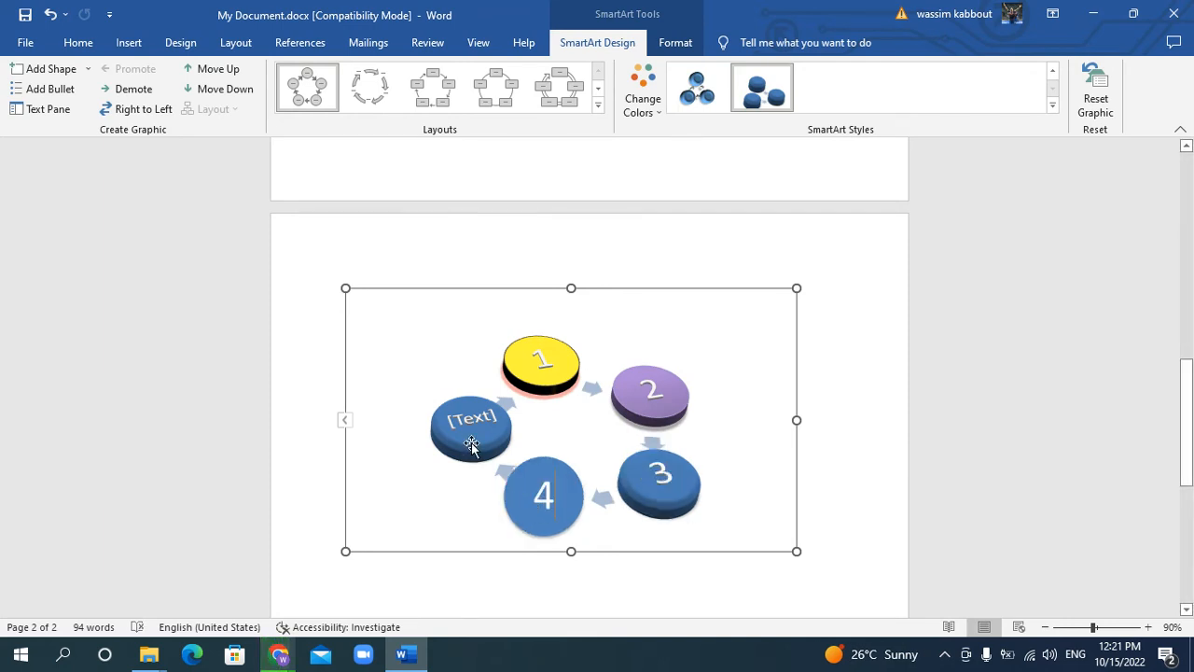
click(470, 426)
text(5)
click(600, 342)
Apply the WordArt style with white fill and blue outline to the number 1 in the yellow circle
click(548, 355)
click(674, 43)
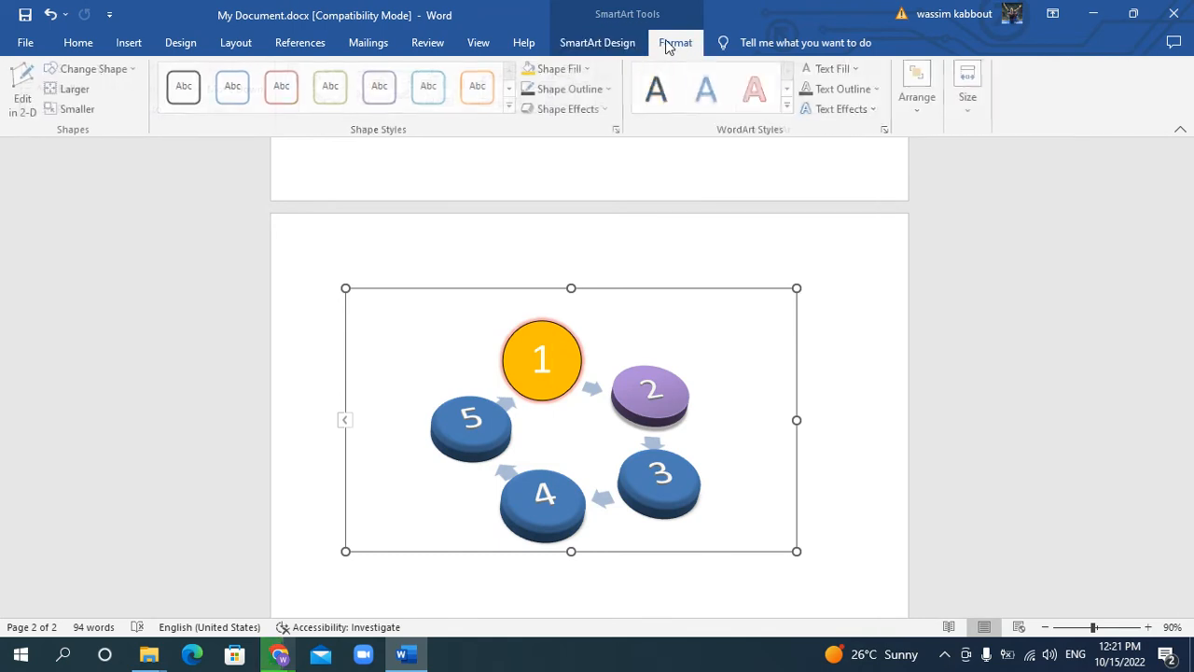
click(790, 109)
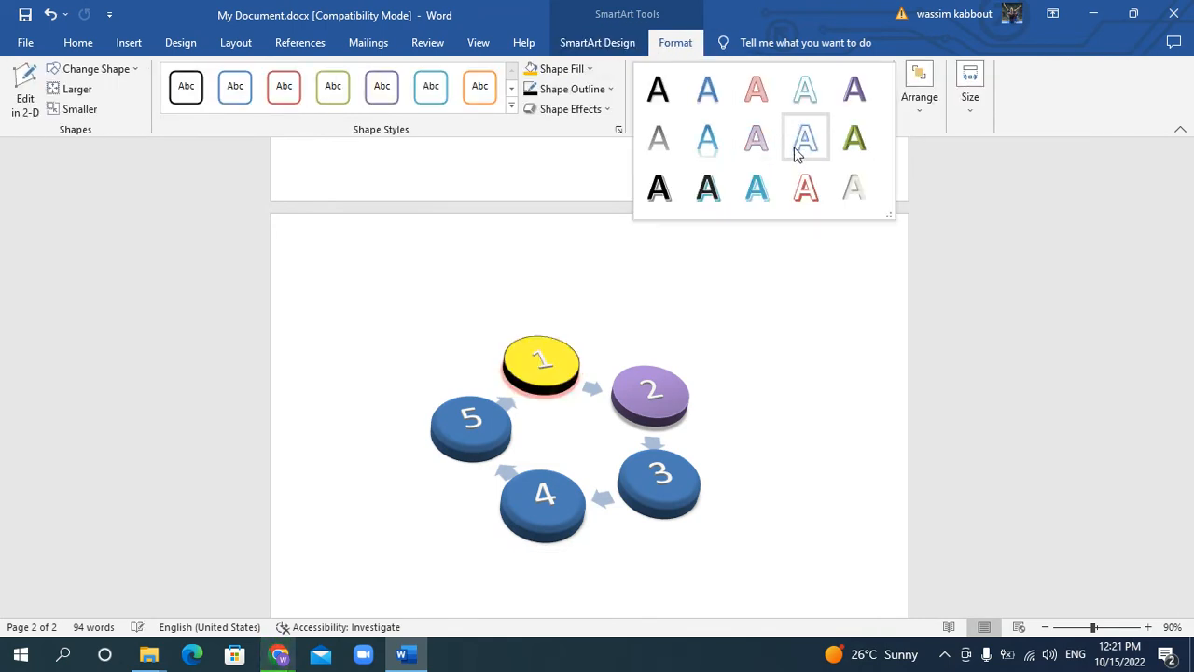
click(804, 142)
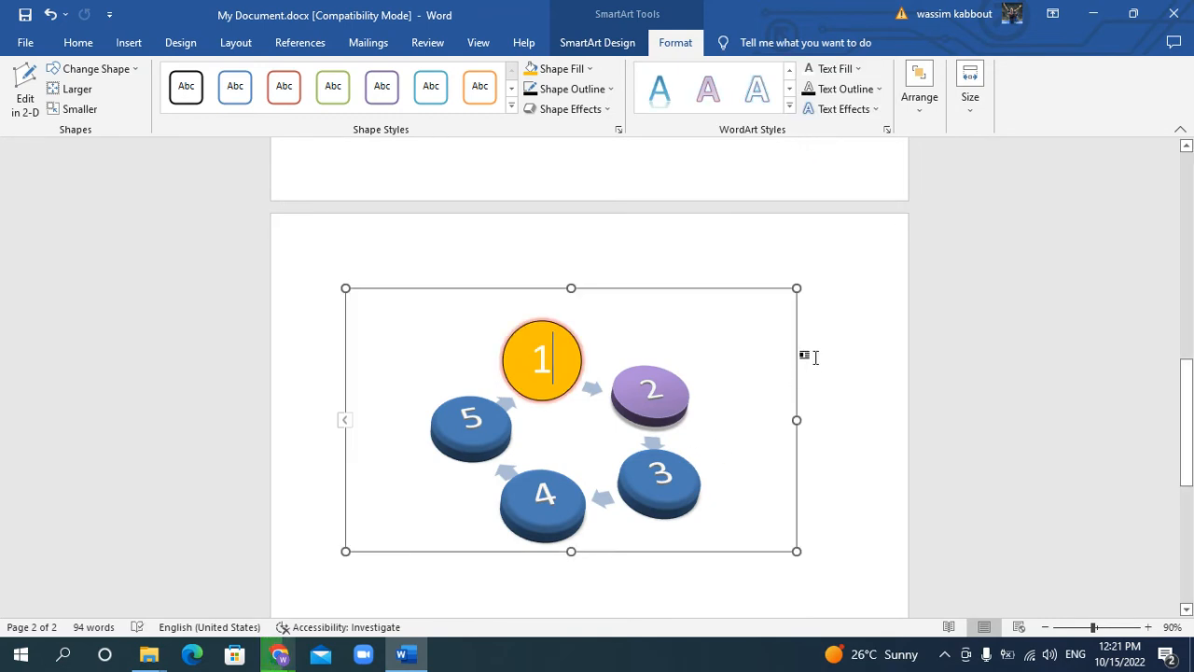
click(790, 339)
click(548, 357)
double_click(548, 358)
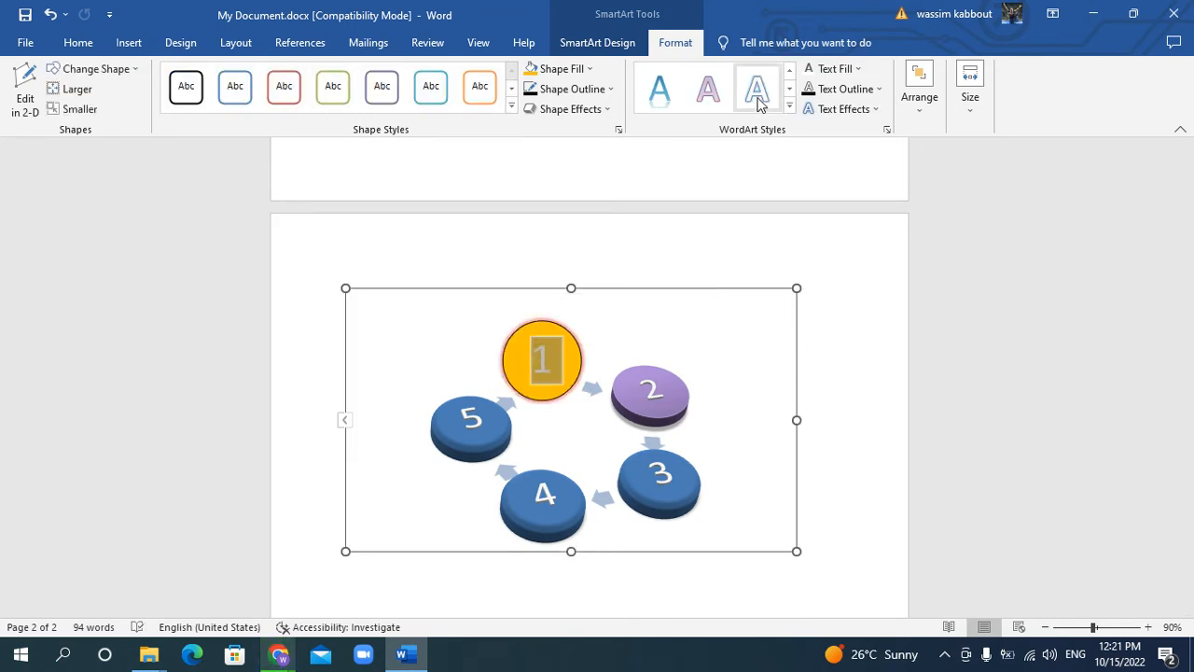
click(677, 341)
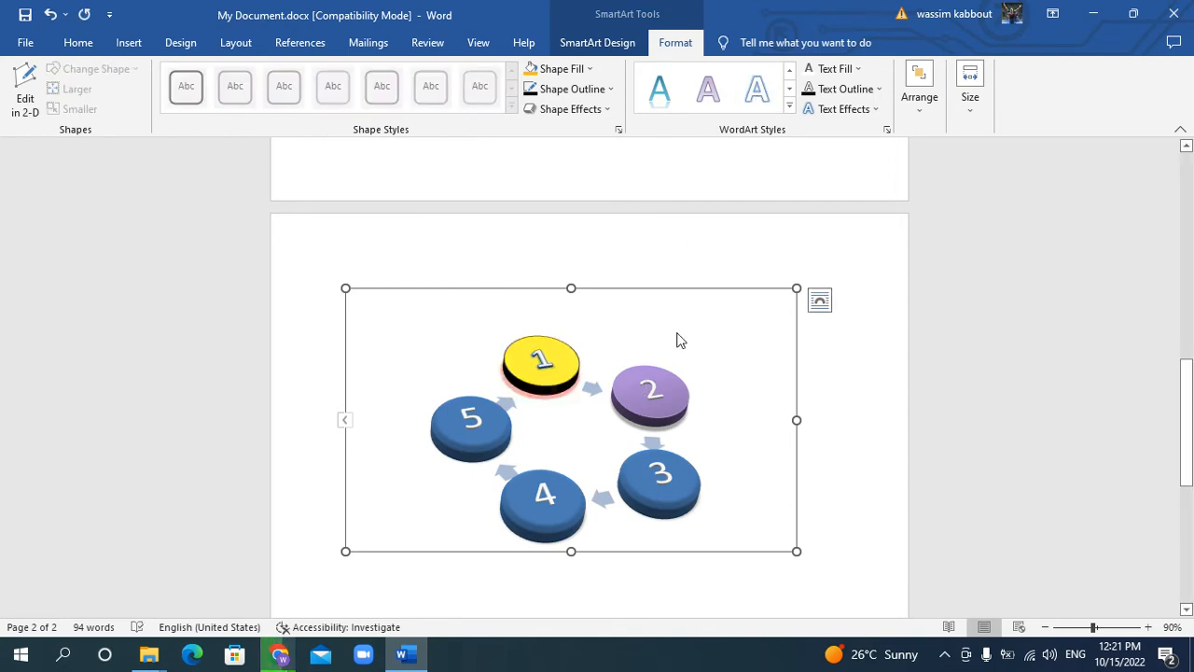
Fill the number 2 in the purple circle with black
click(650, 390)
click(857, 69)
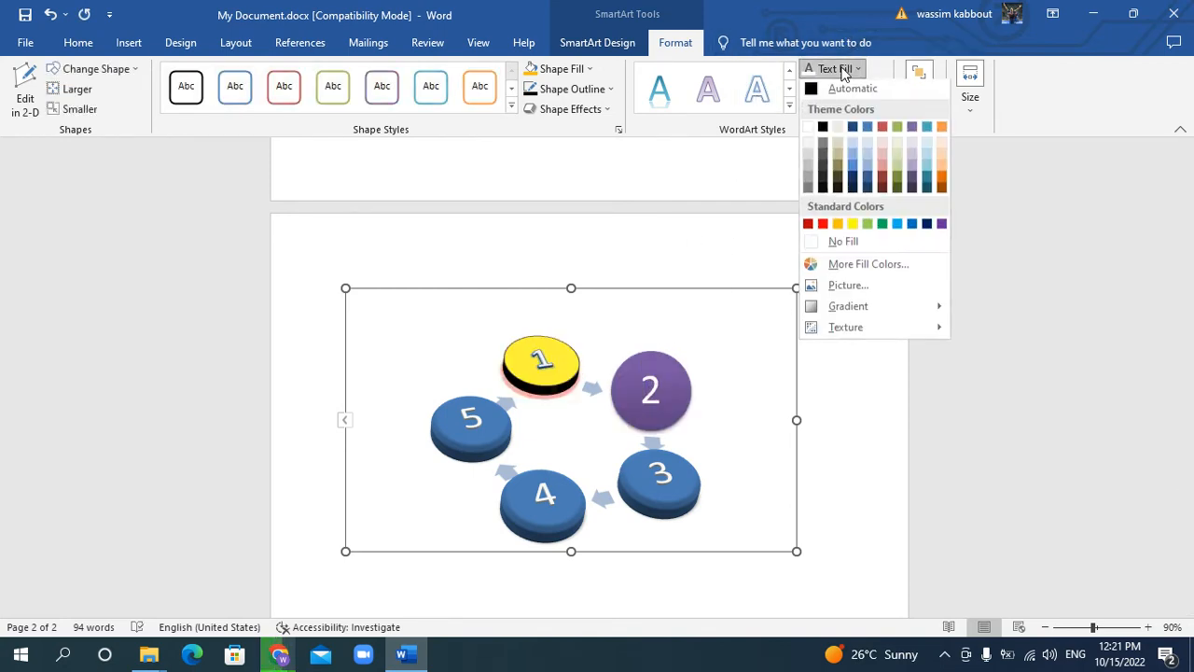
click(825, 131)
click(661, 390)
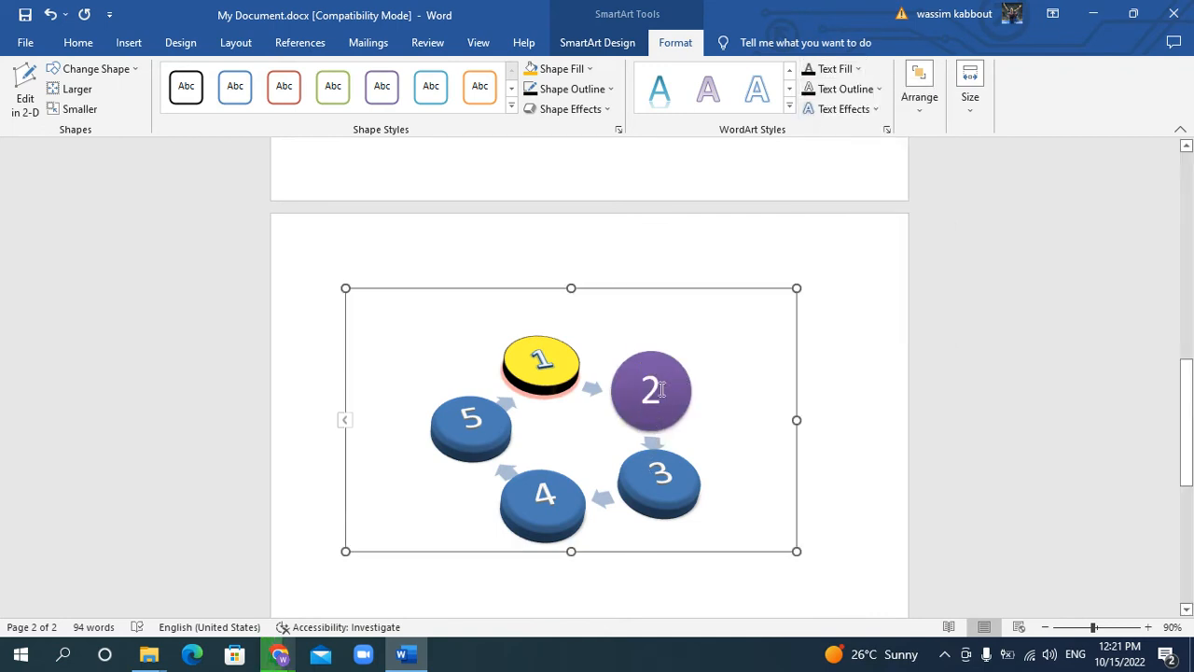
double_click(650, 390)
click(840, 71)
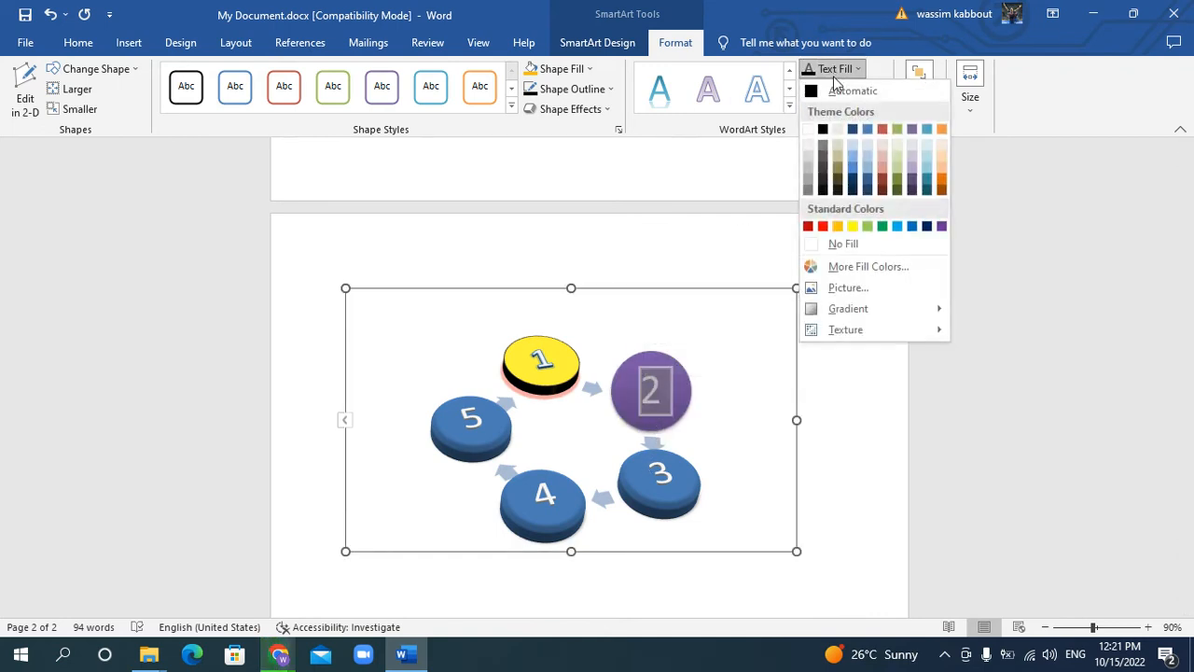
click(825, 130)
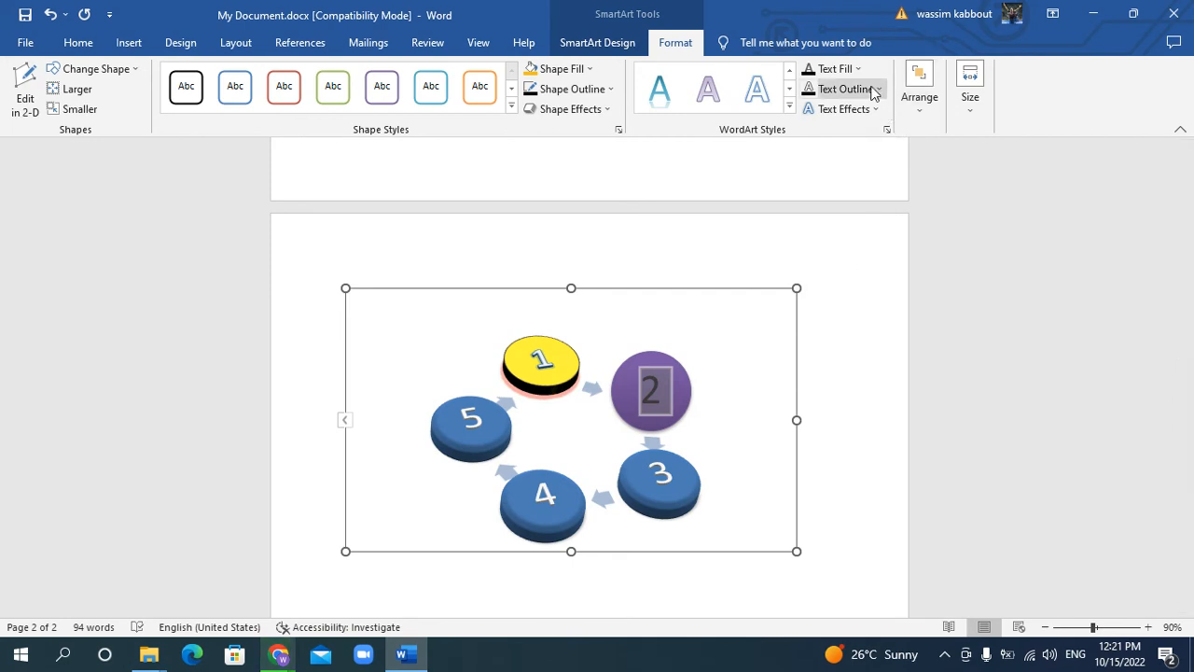
Give the number 1 in the yellow circle a black text outline with a weight of 2¼ pt
click(549, 352)
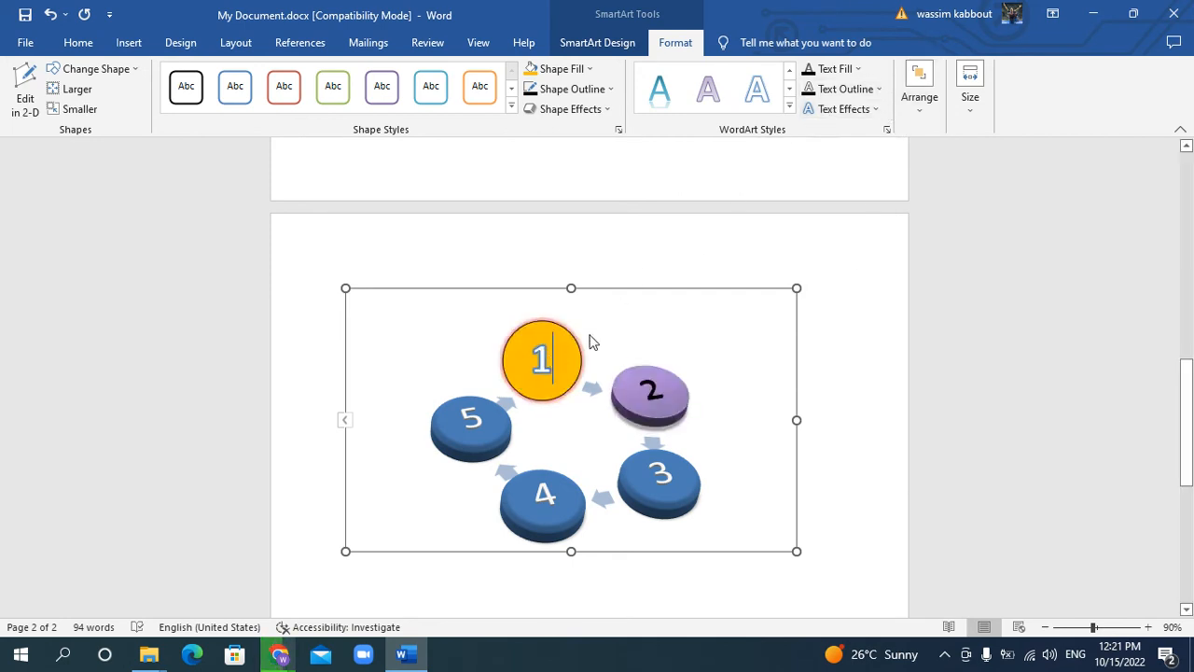
double_click(553, 364)
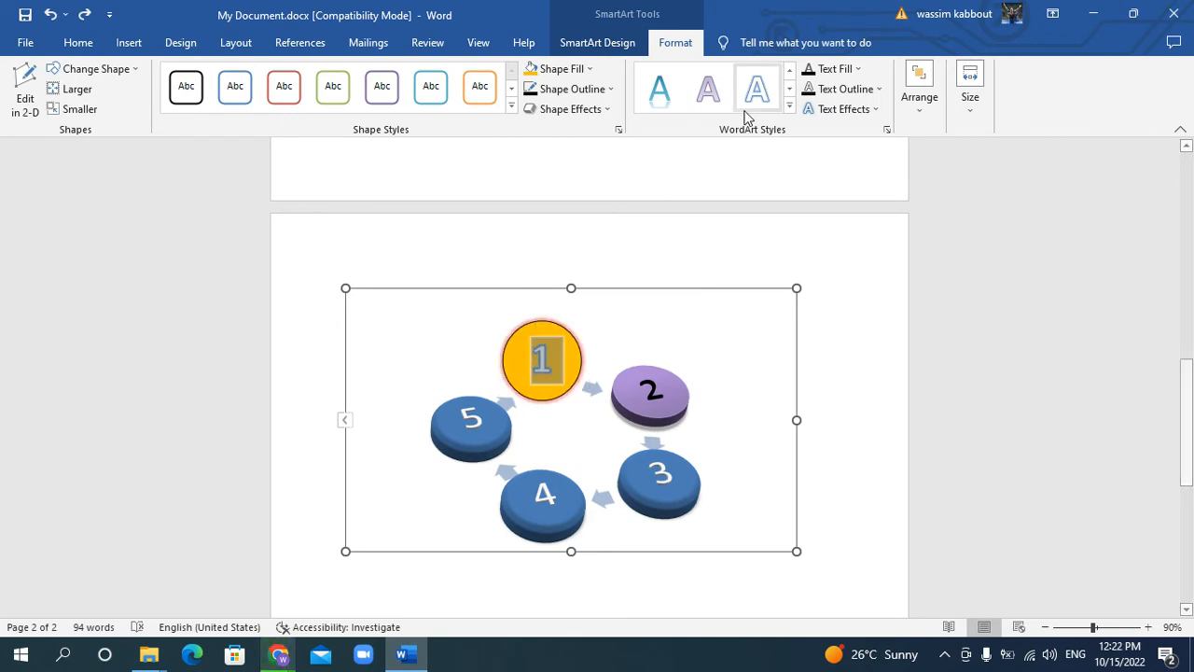
click(878, 92)
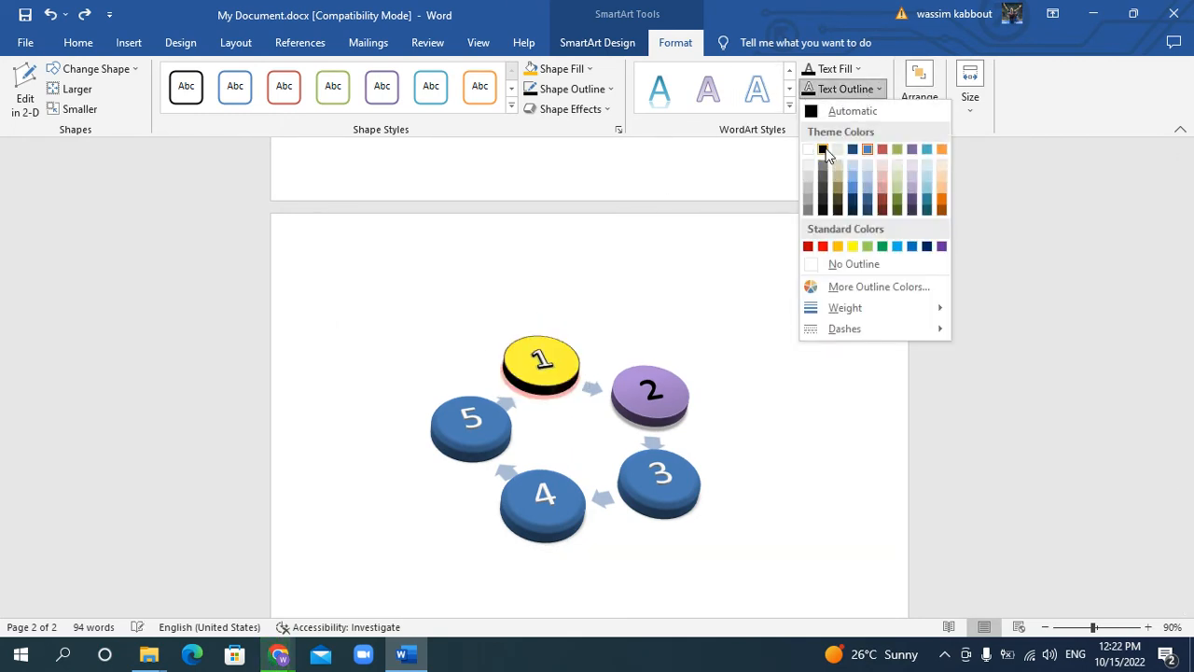
click(823, 150)
click(844, 89)
mouse_move(876, 310)
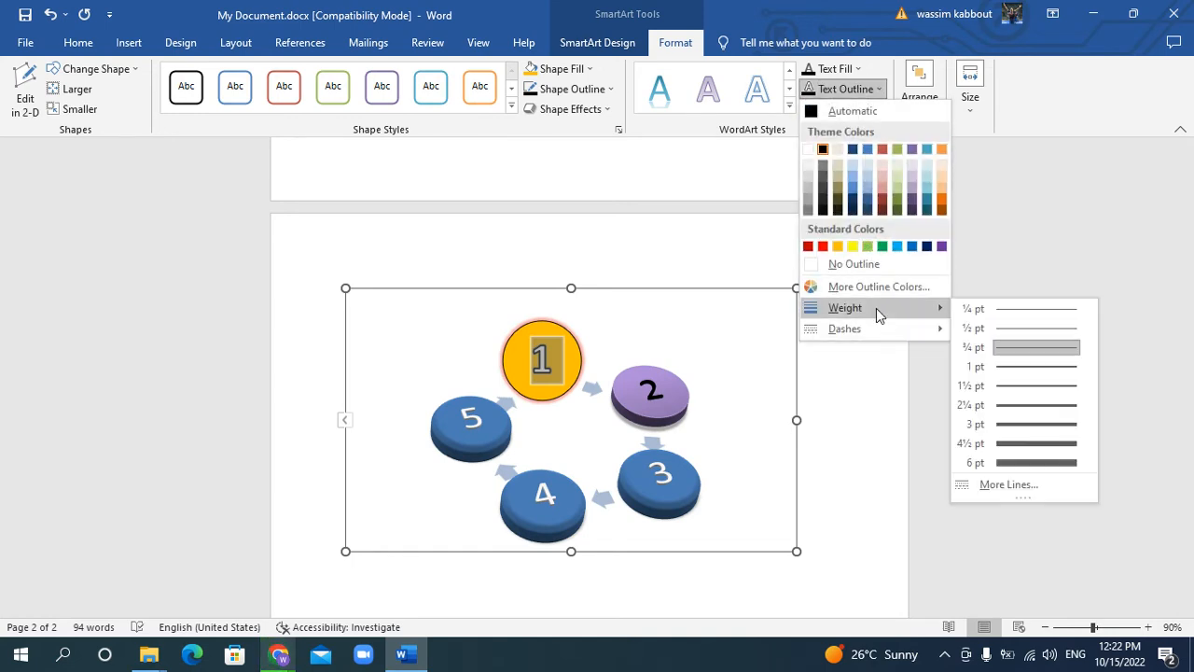
click(1024, 405)
click(661, 319)
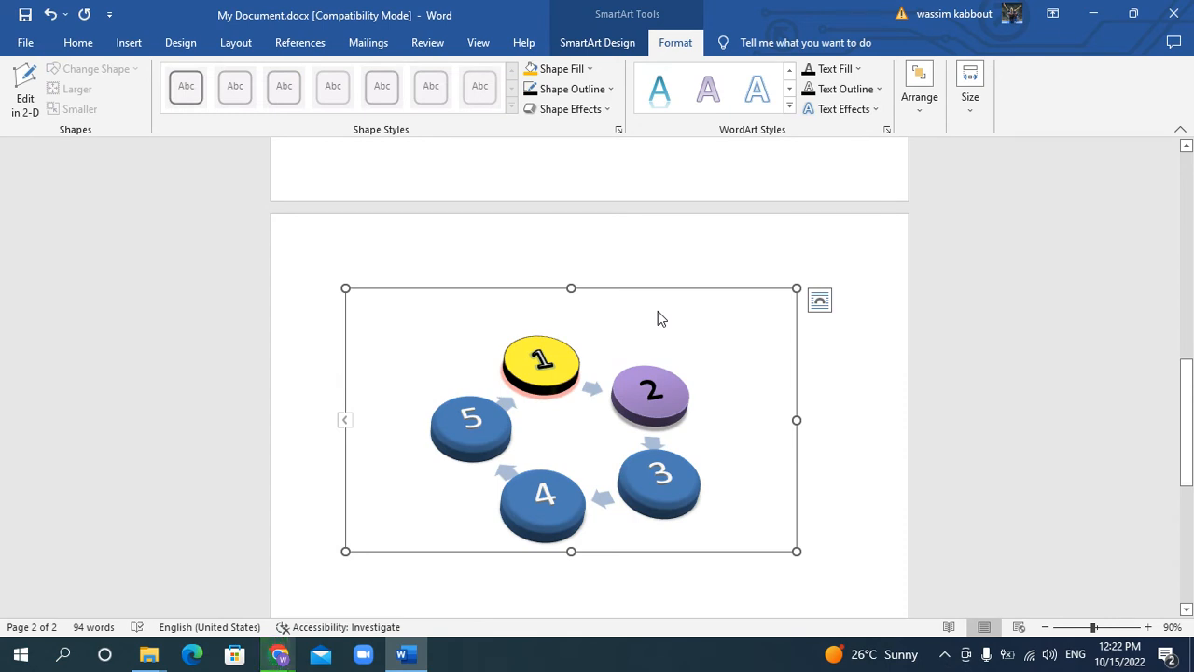
Resize the yellow circle in the SmartArt cycle to 2.8 cm high and 3.2 cm wide
click(529, 348)
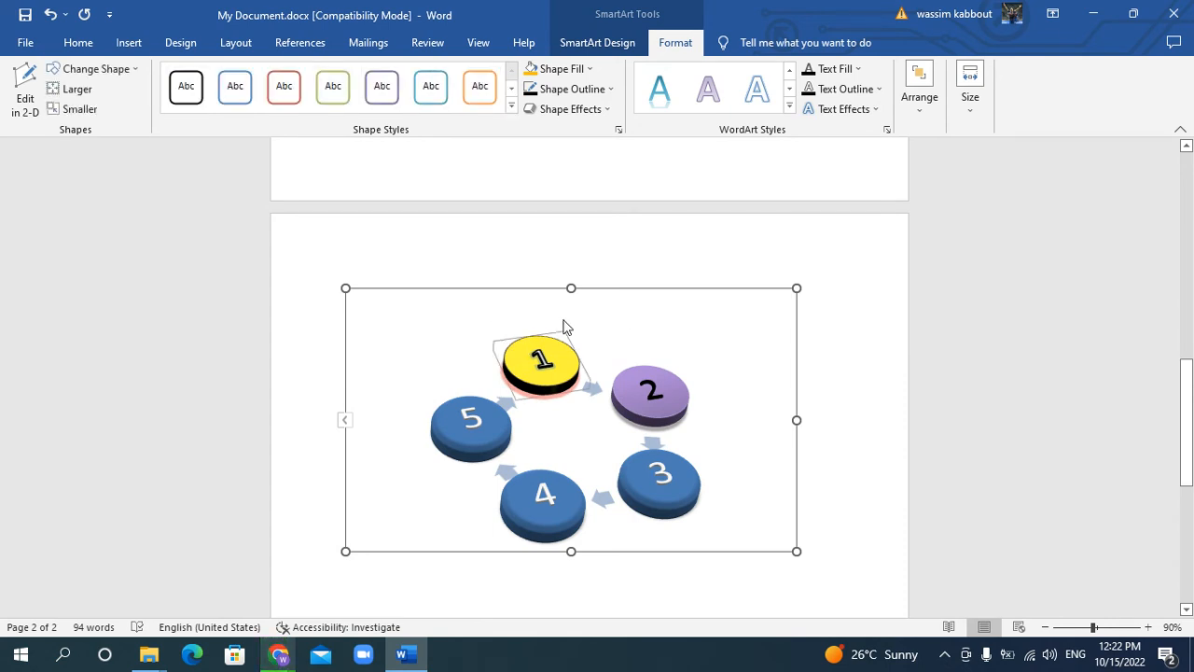
click(968, 107)
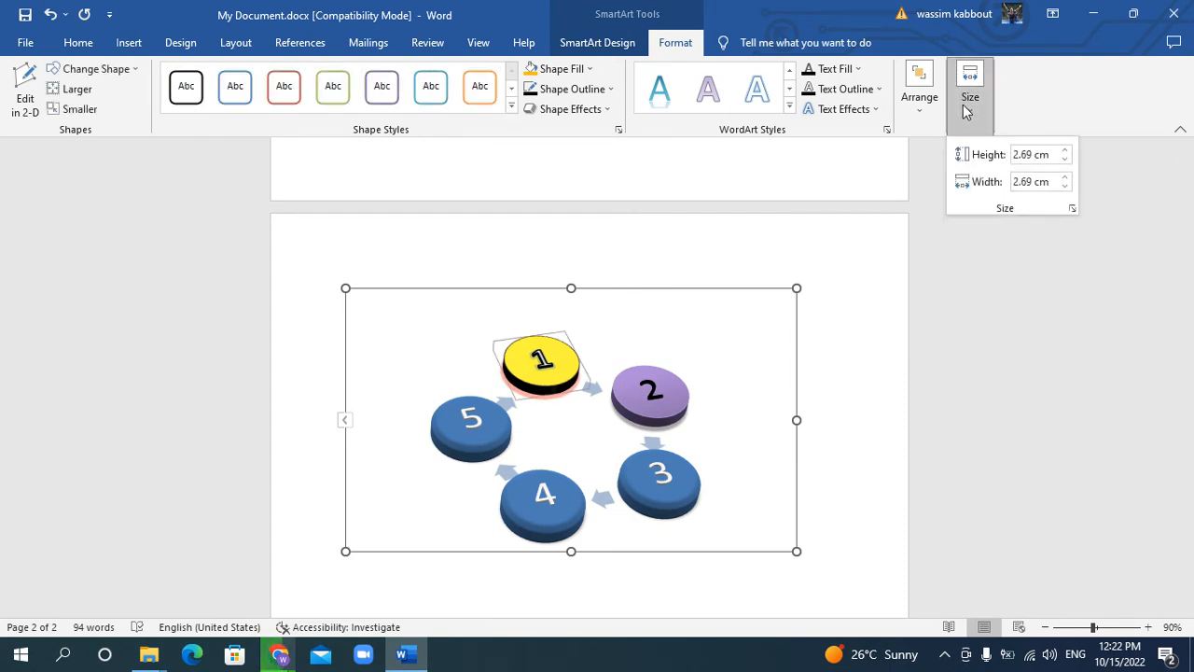
click(1065, 151)
click(1064, 151)
click(1064, 151)
click(1064, 152)
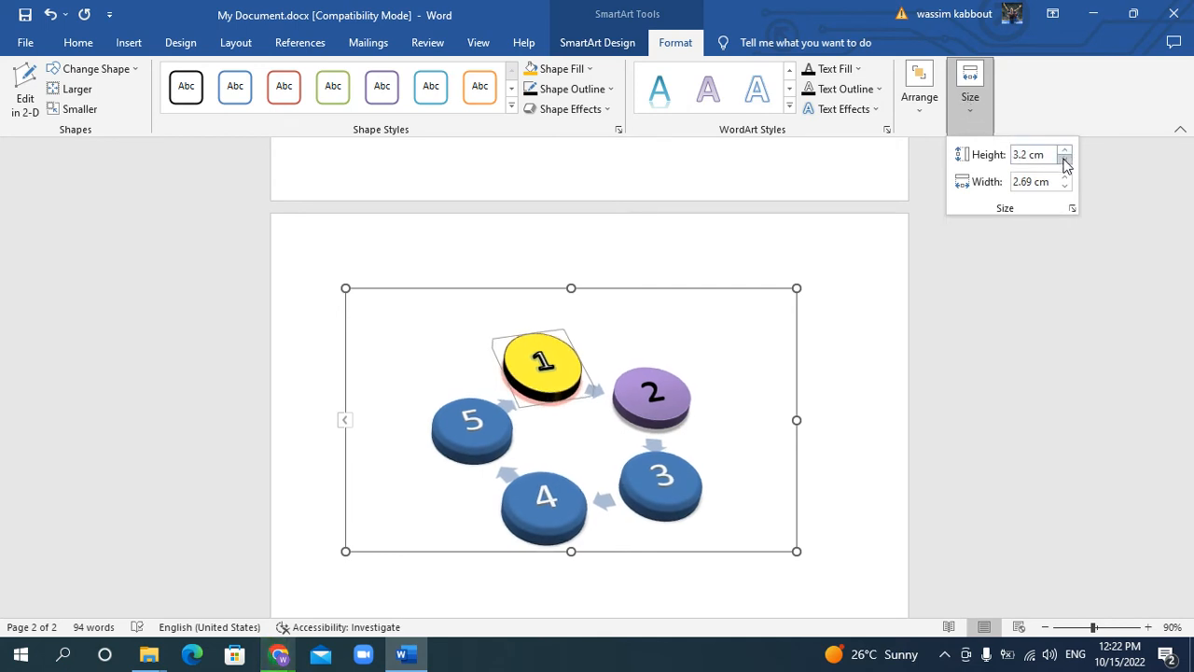
click(1064, 160)
click(1064, 159)
click(1064, 159)
click(1065, 160)
click(1065, 178)
click(1064, 178)
click(1064, 178)
click(1064, 179)
click(1064, 179)
click(1064, 186)
click(1064, 186)
click(1064, 186)
click(1064, 177)
click(1064, 178)
click(1064, 177)
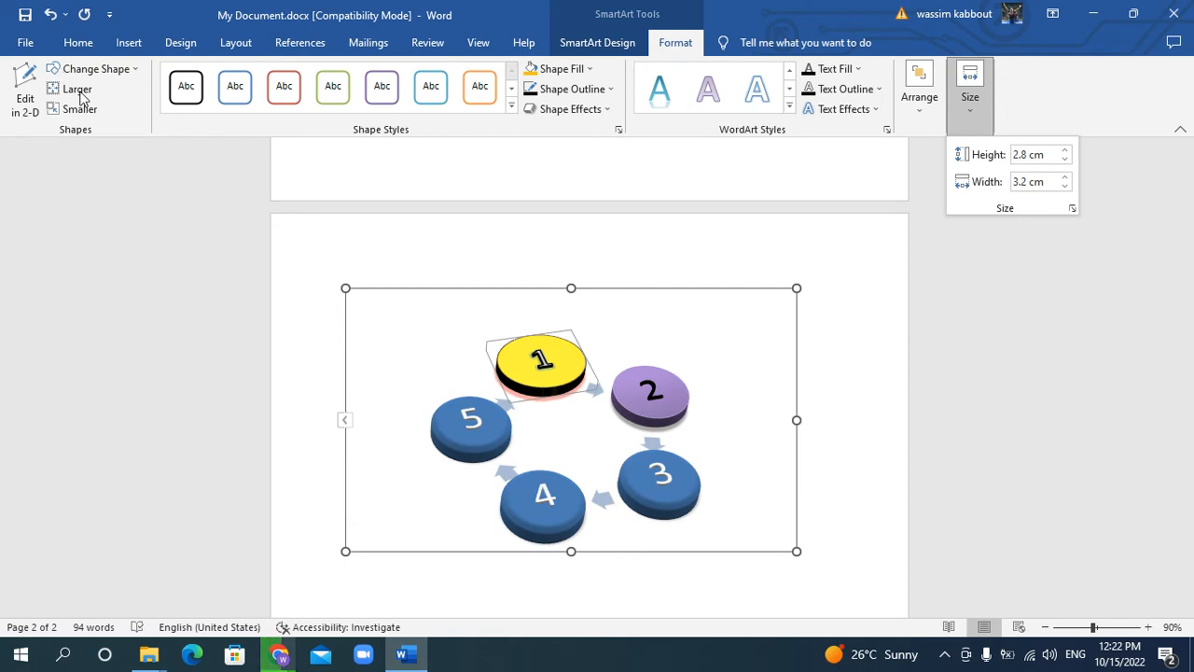
click(625, 302)
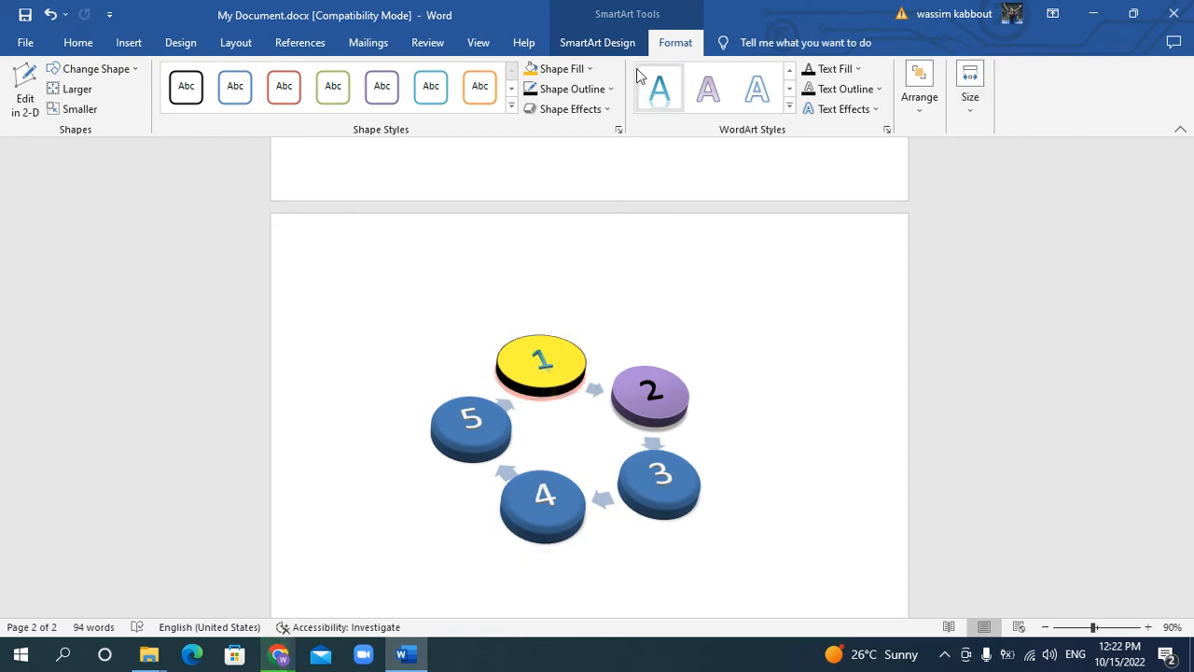
Start inserting a hyperlink to an existing file or web page on the blank line below the SmartArt
click(129, 43)
scroll(763, 516, down, 3)
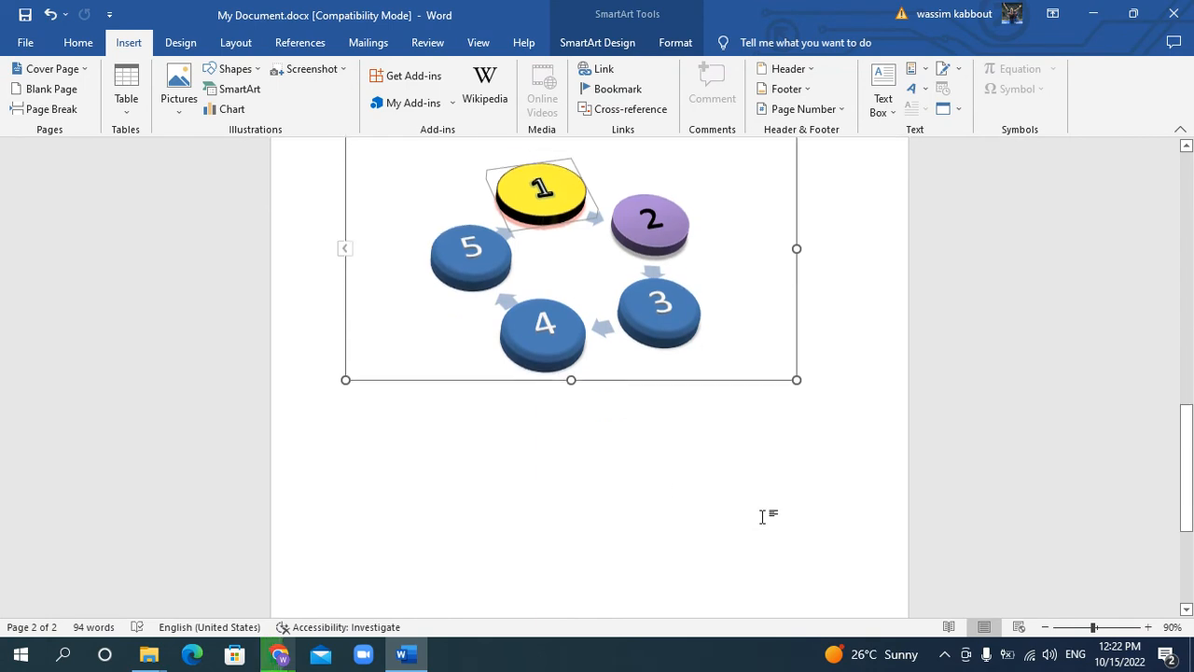
click(367, 439)
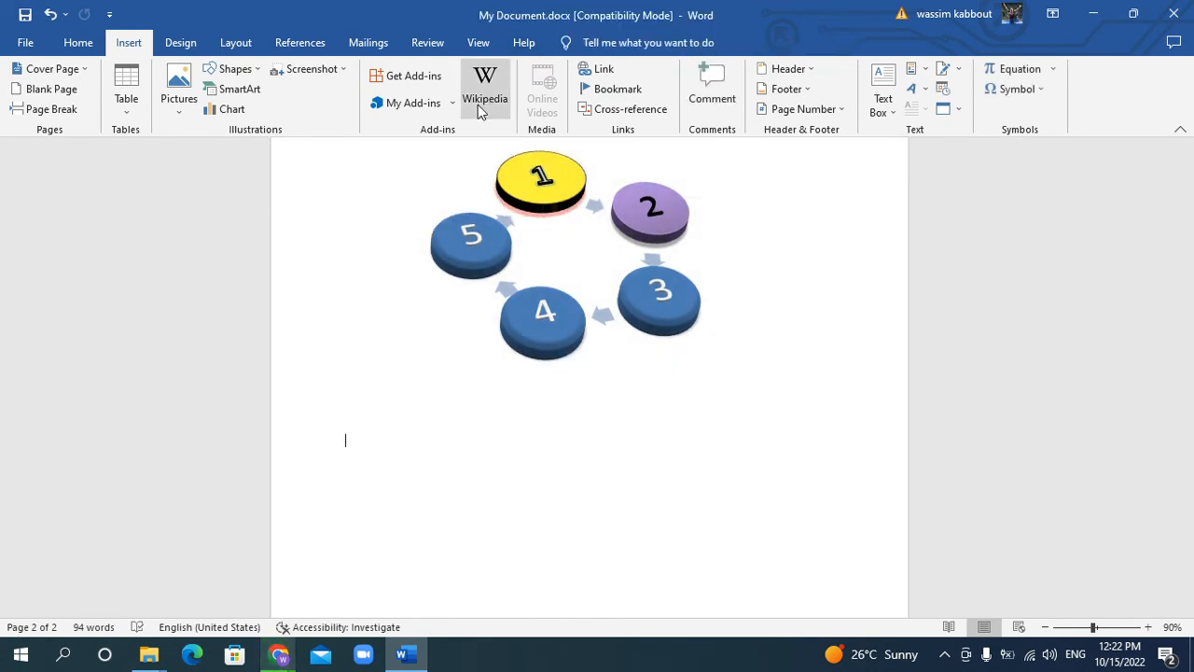
click(604, 70)
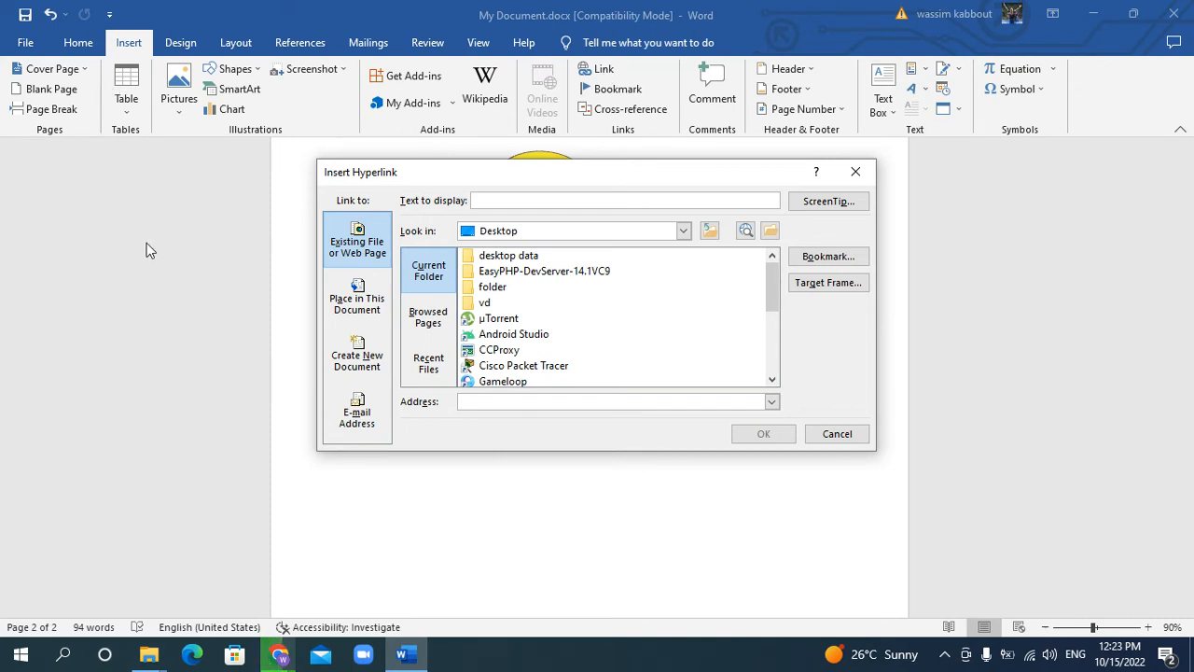
click(357, 308)
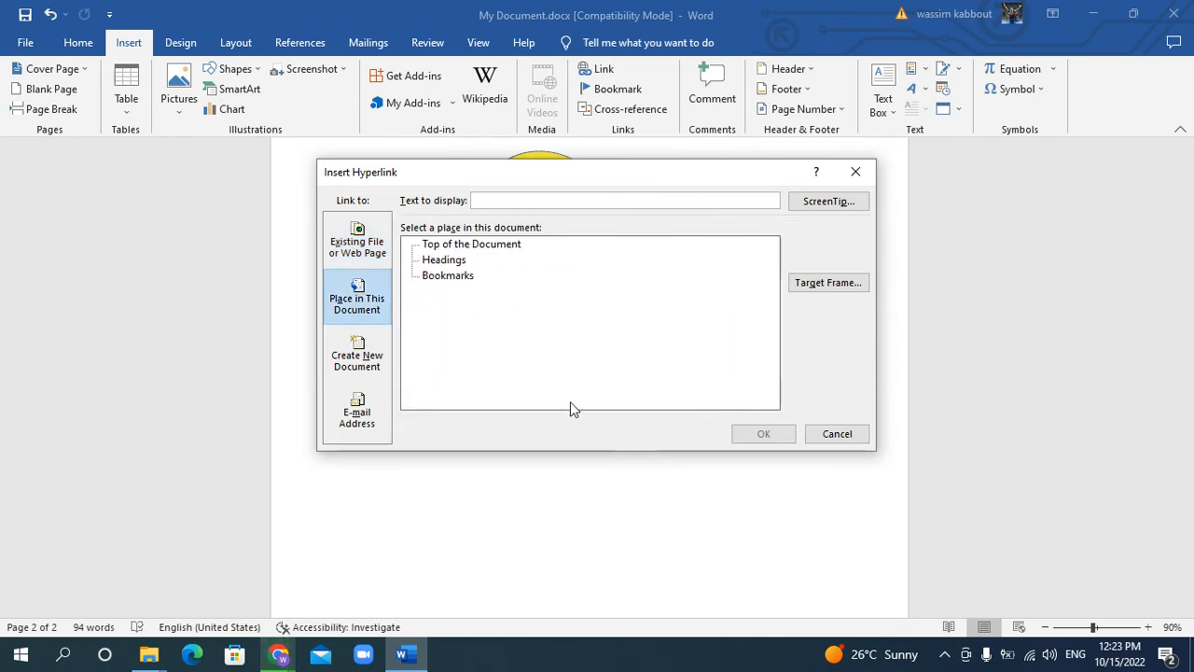
click(370, 247)
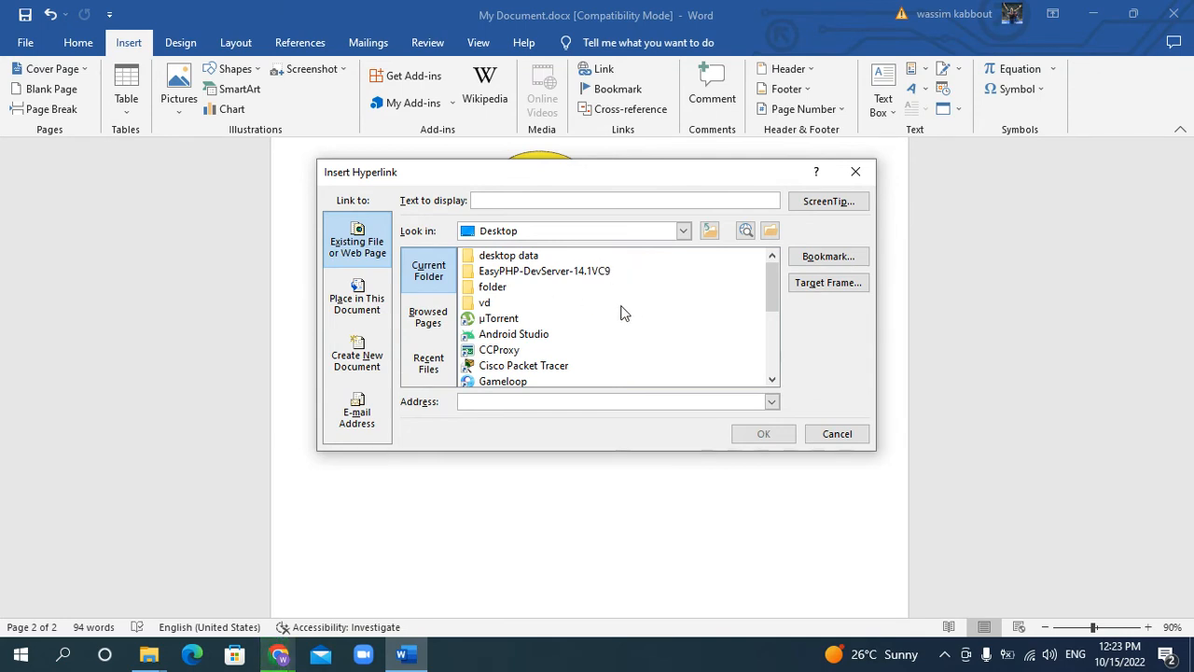
Insert a hyperlink to MSWord-1.png on the Desktop with the display text "Word picture"
drag(769, 284, 771, 344)
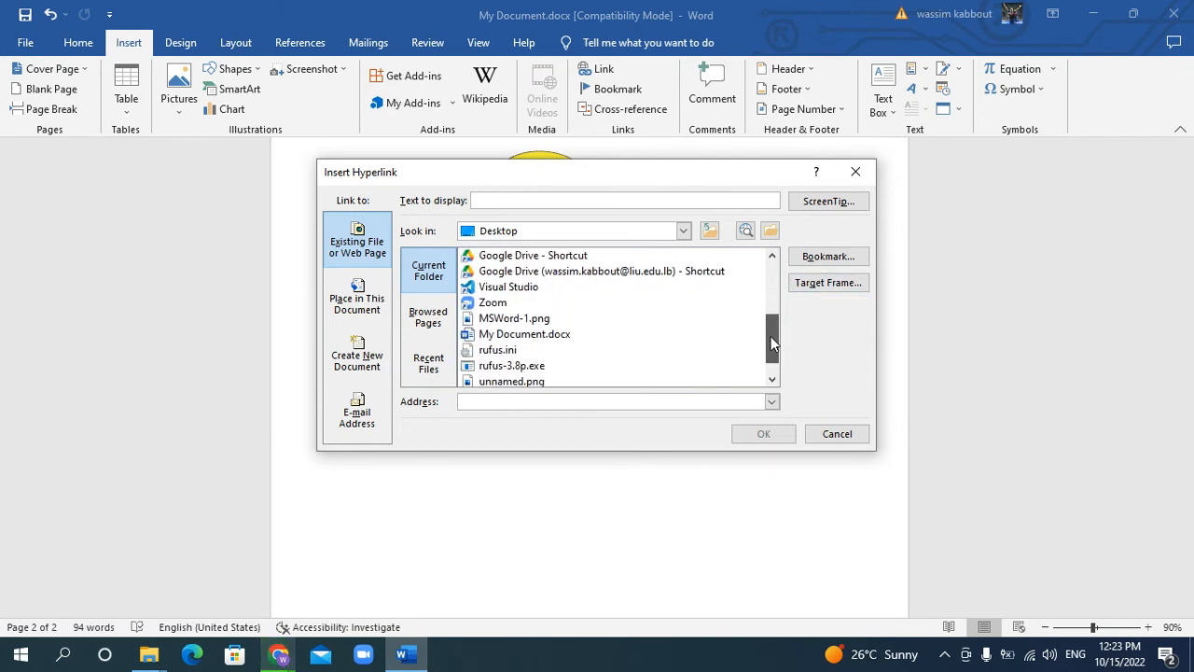
click(525, 319)
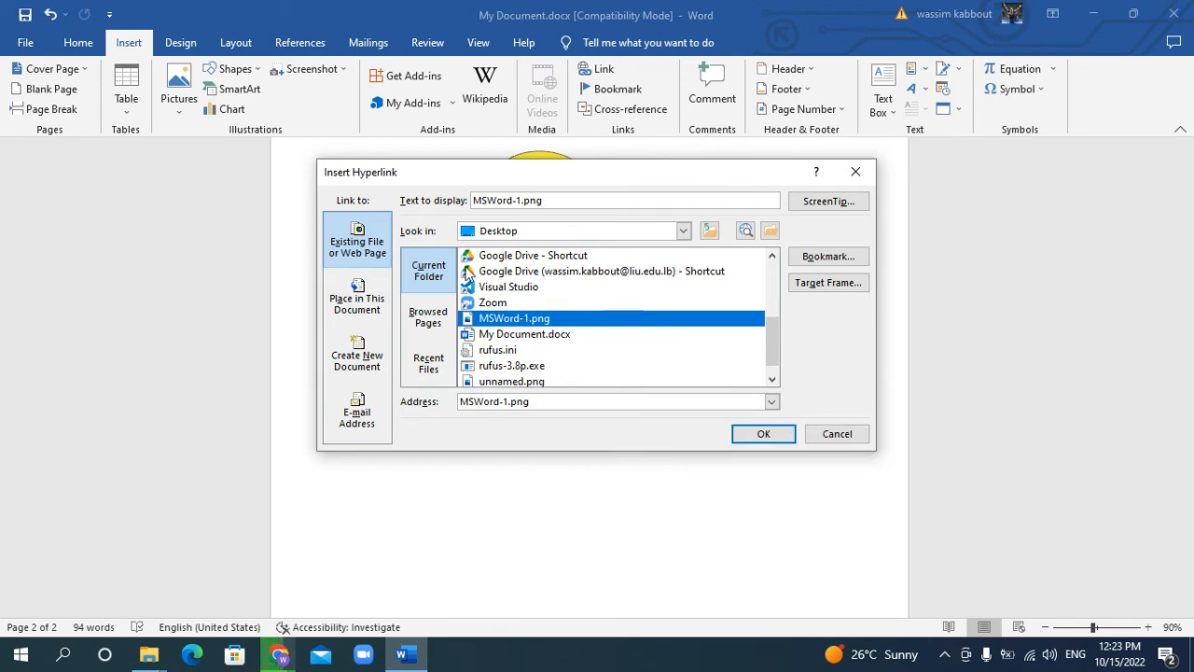
click(433, 319)
click(524, 334)
click(524, 319)
drag(550, 199, 480, 200)
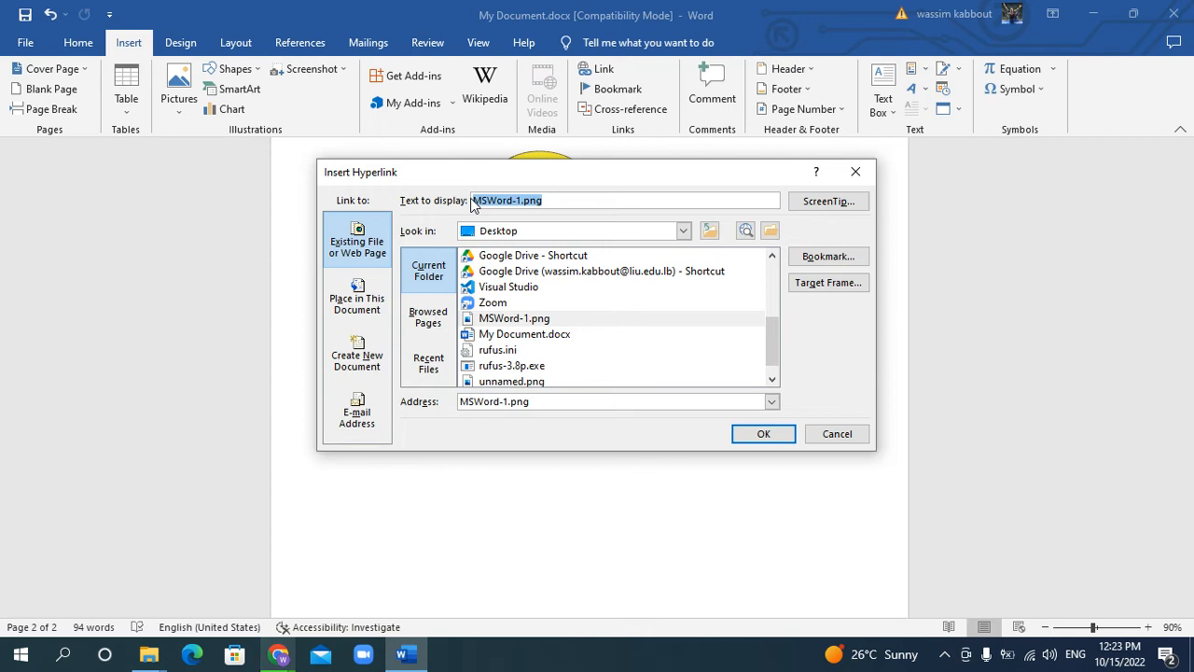
text(Pic)
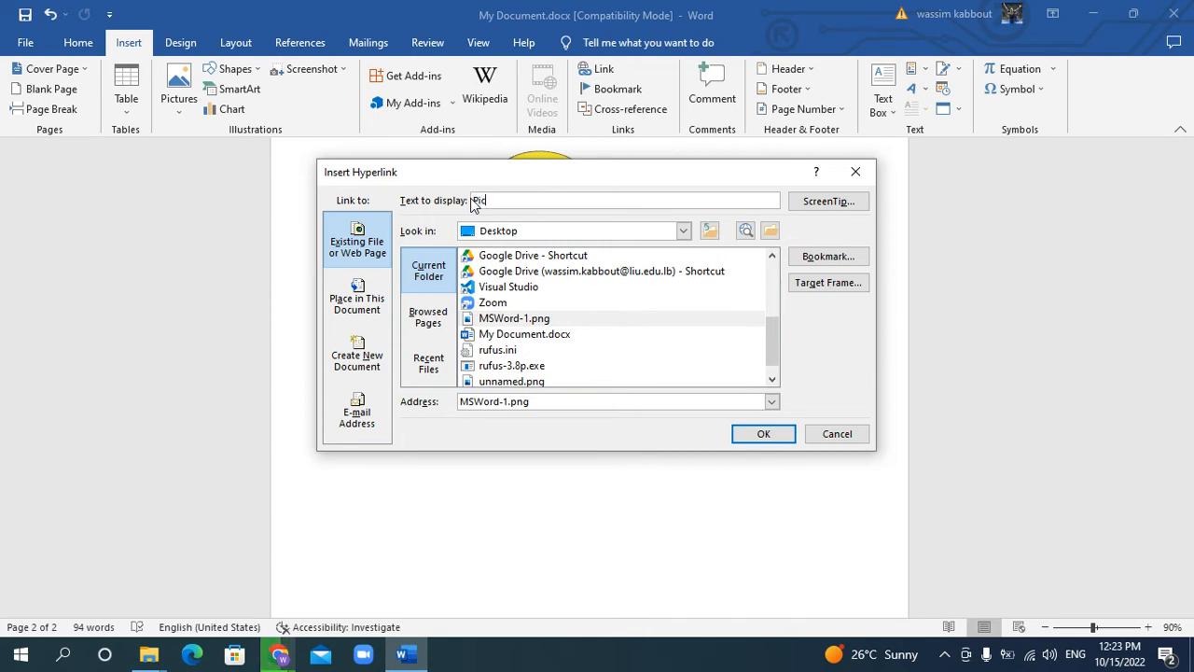
text(tures Wor)
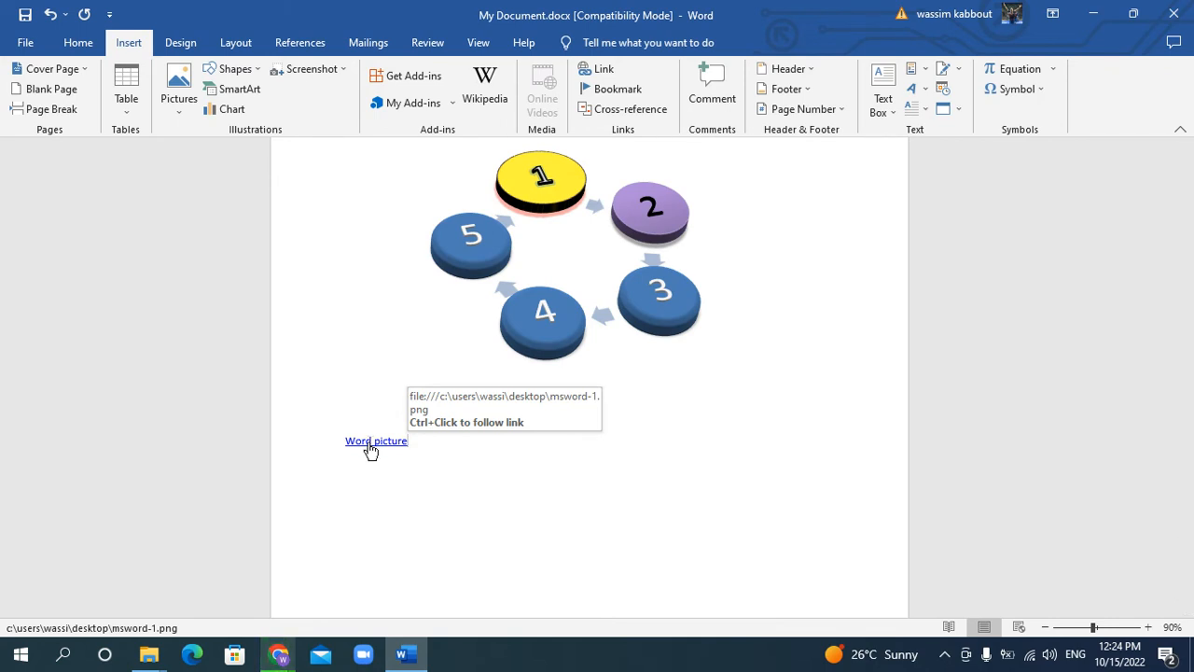
Test the "Word picture" link by opening and closing its image, and undo the hyperlink insertion
double_click(370, 449)
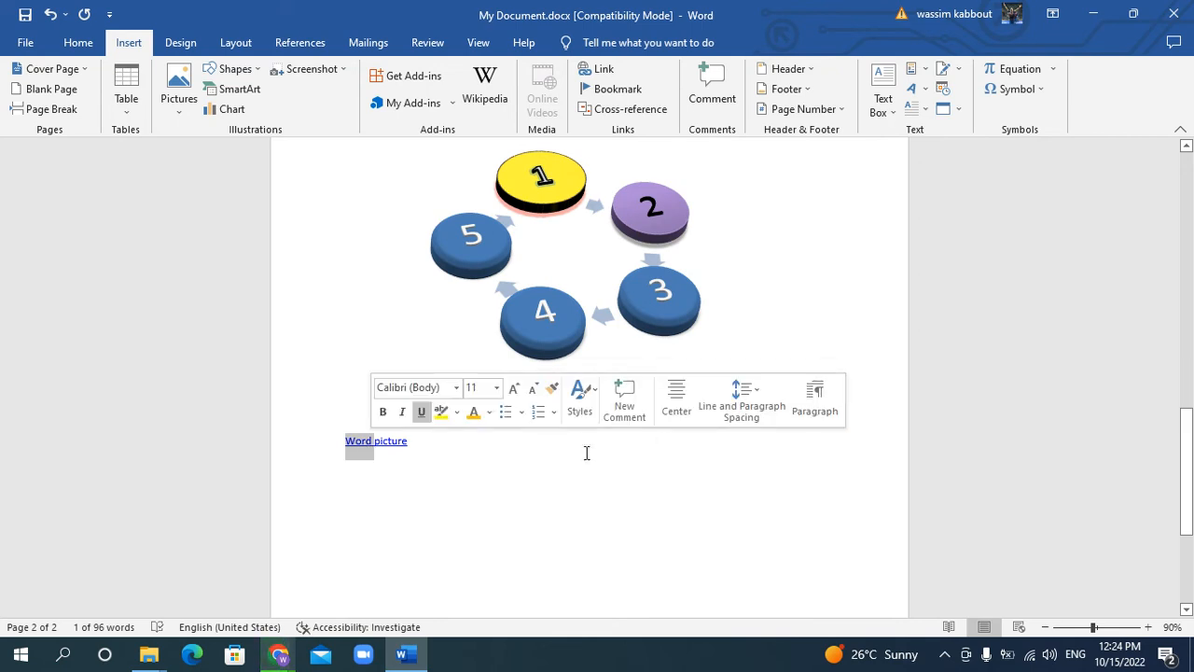
click(435, 451)
ctrl+click(380, 447)
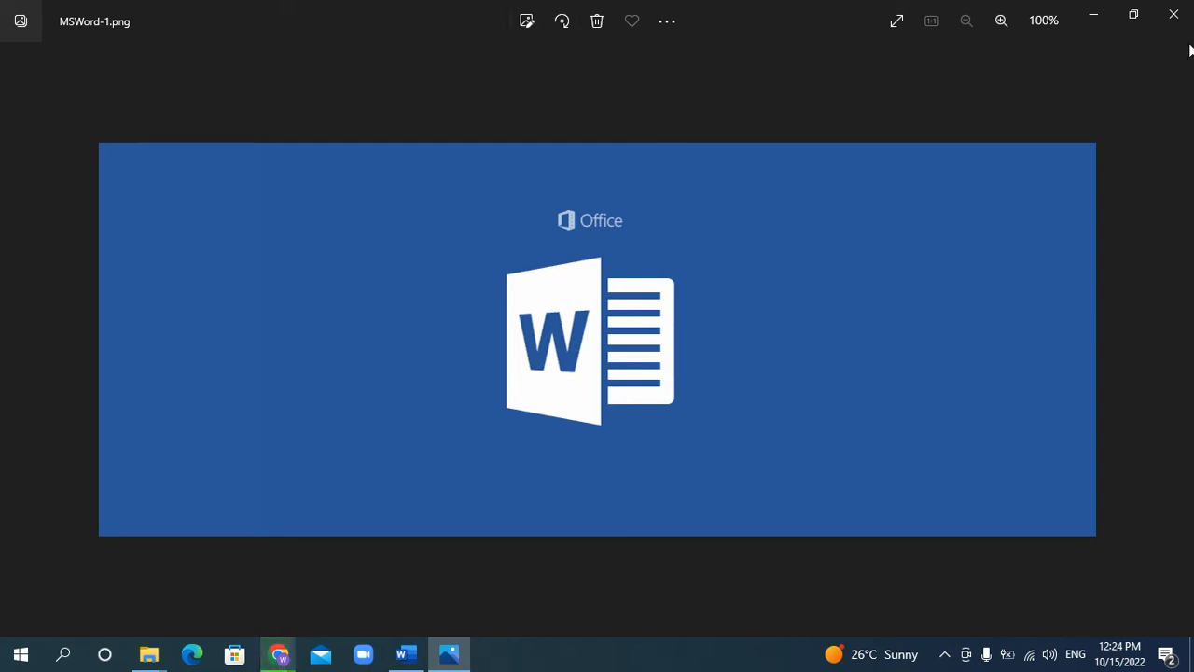
drag(714, 9, 510, 77)
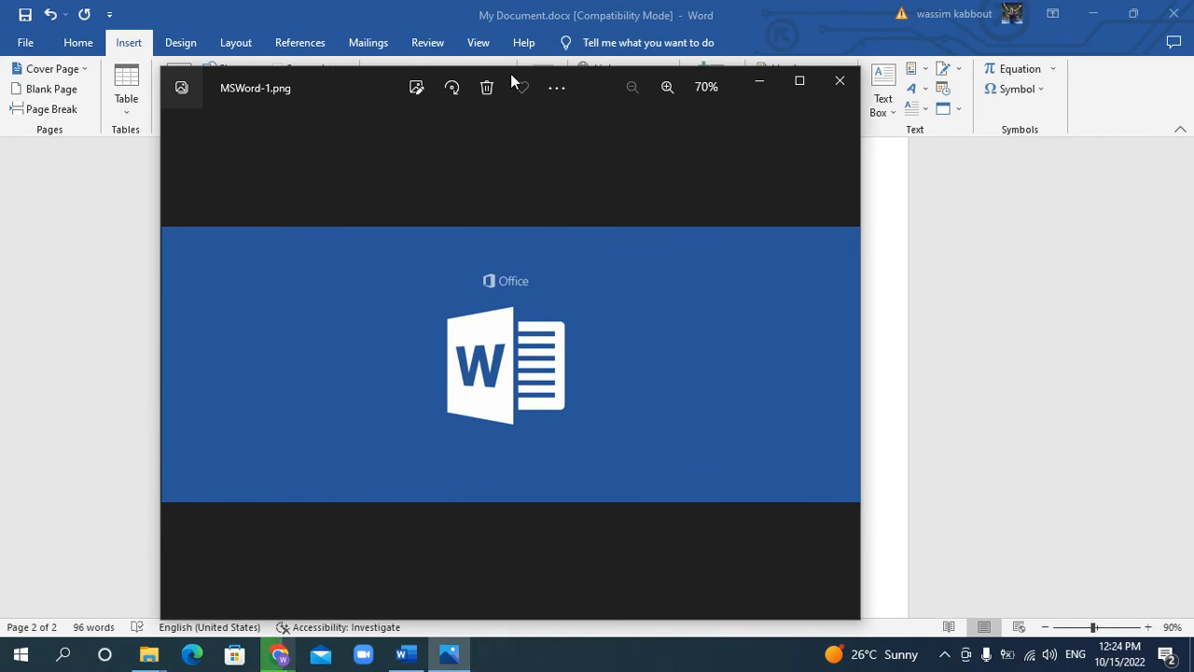
click(836, 83)
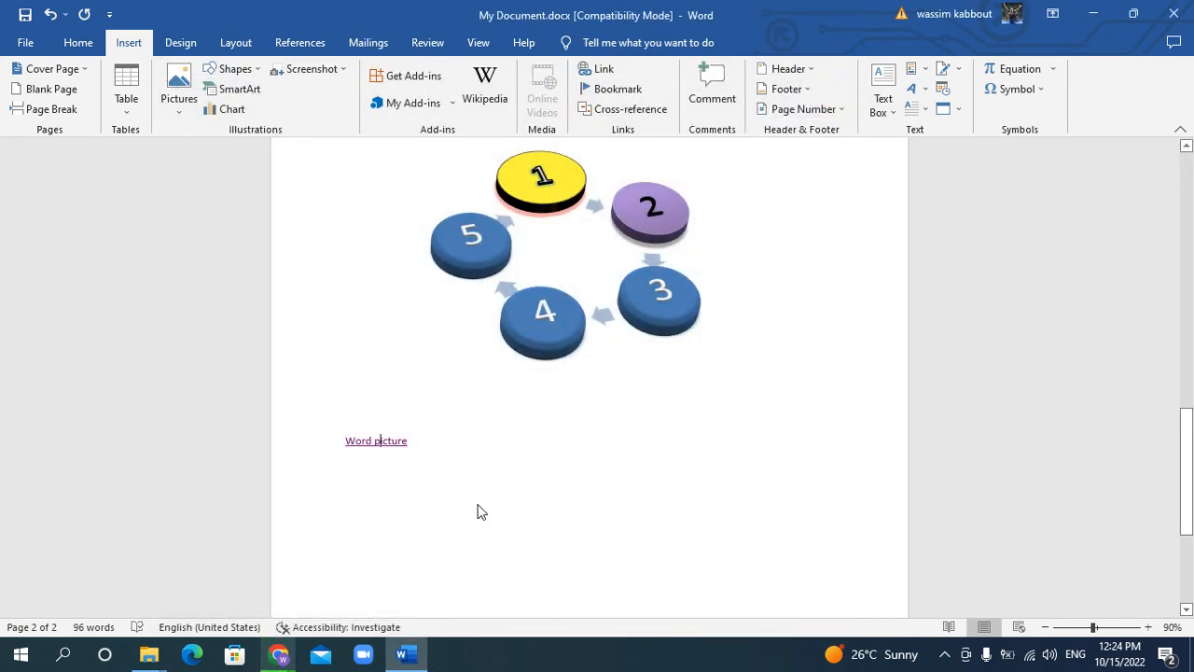
key(ctrl+z)
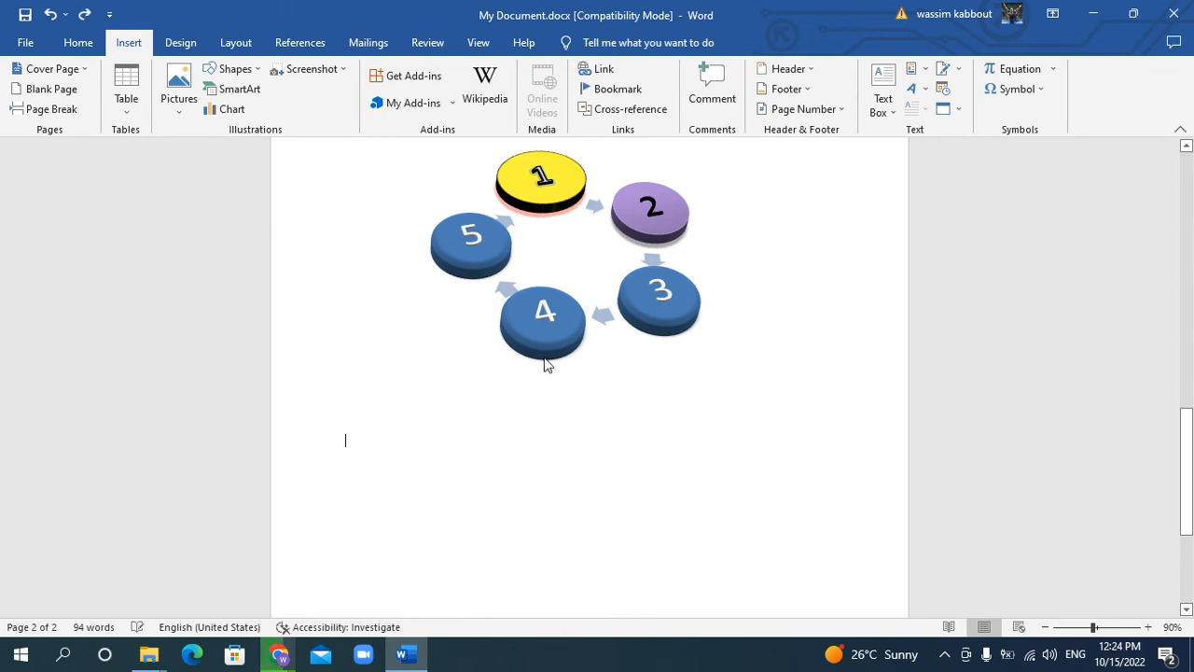
Insert a hyperlink to MSWord-1.png on the Desktop below the SmartArt, with the display text "Picture"
click(588, 74)
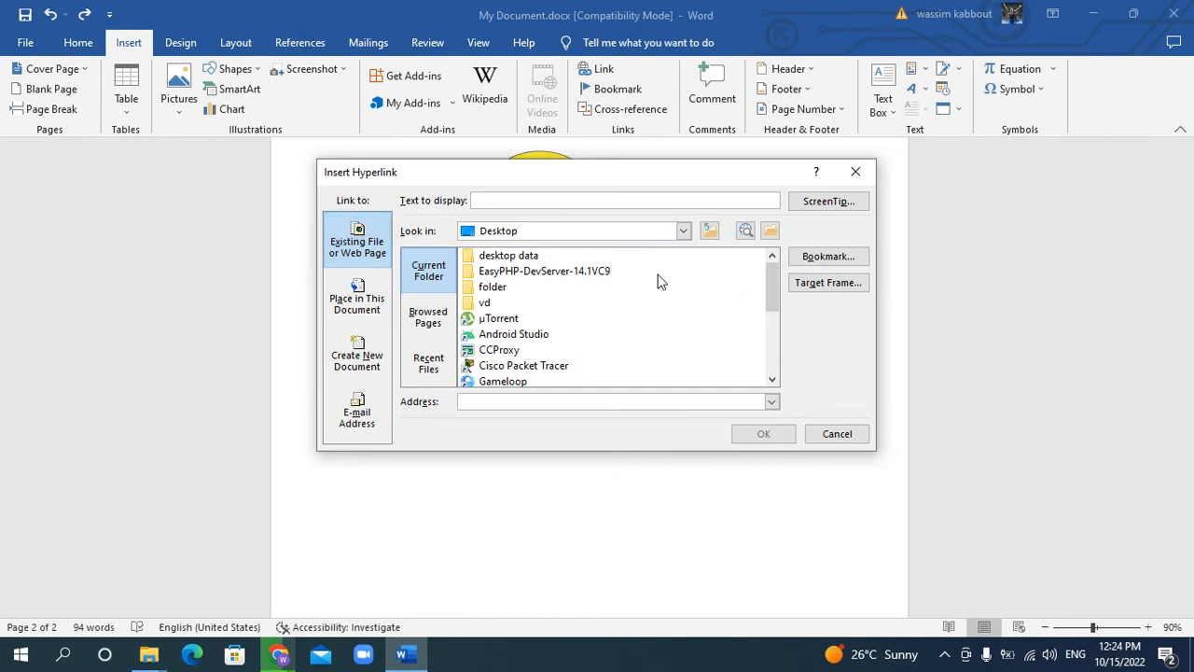
click(509, 256)
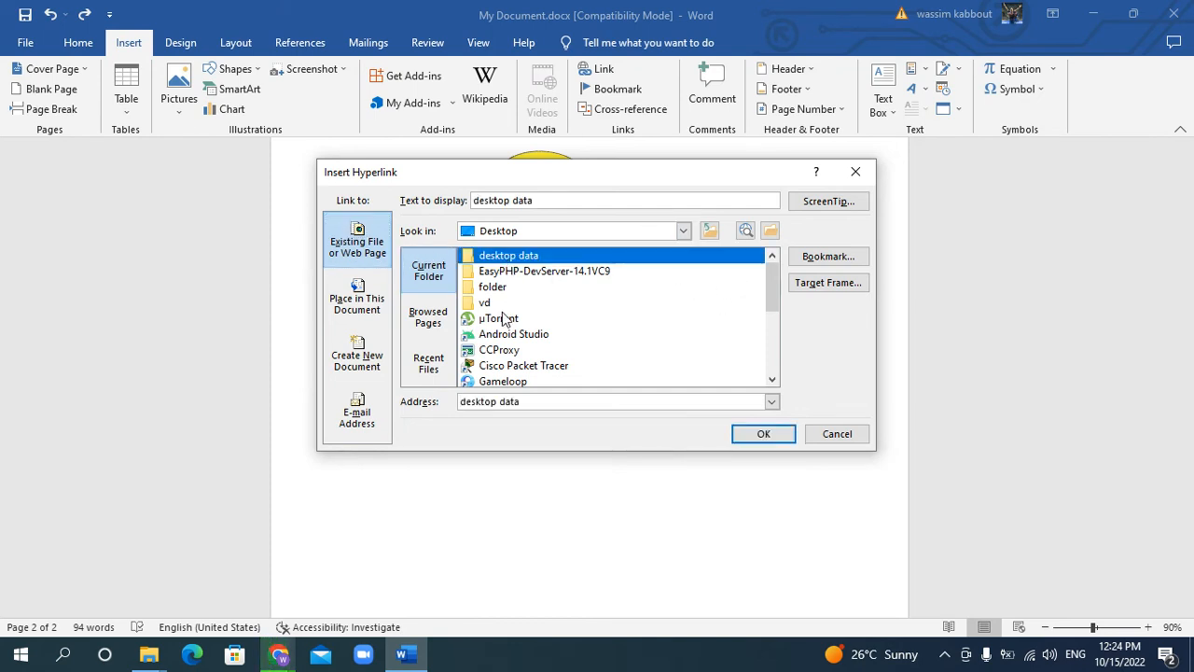
click(507, 318)
drag(763, 273, 765, 329)
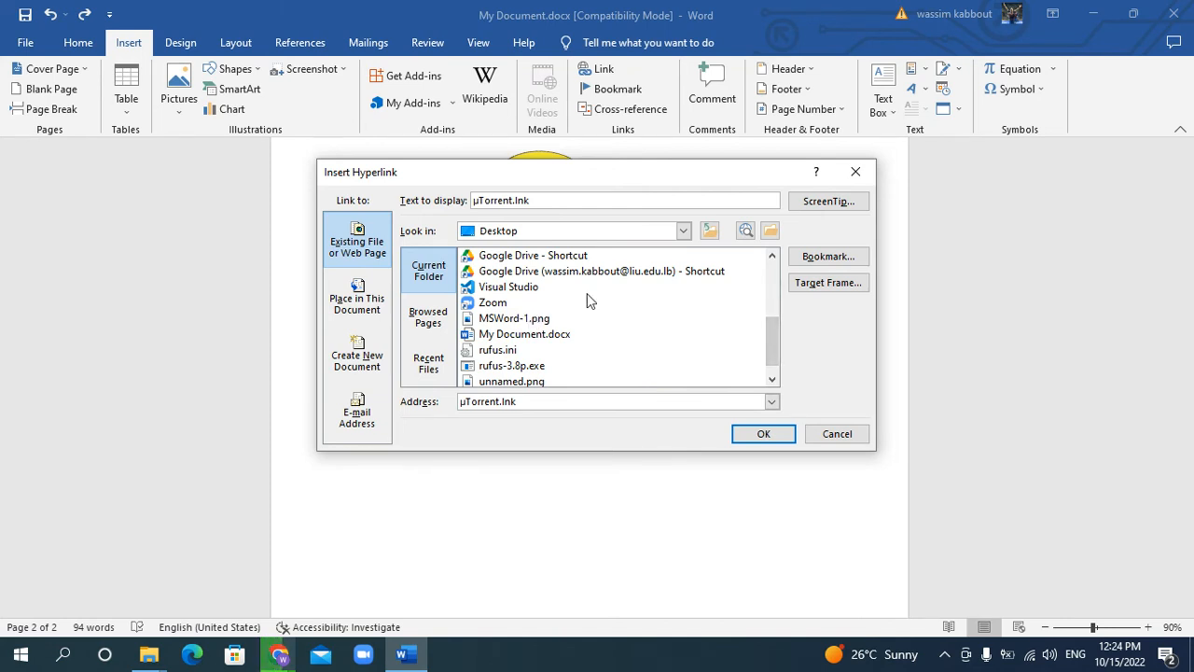
click(512, 322)
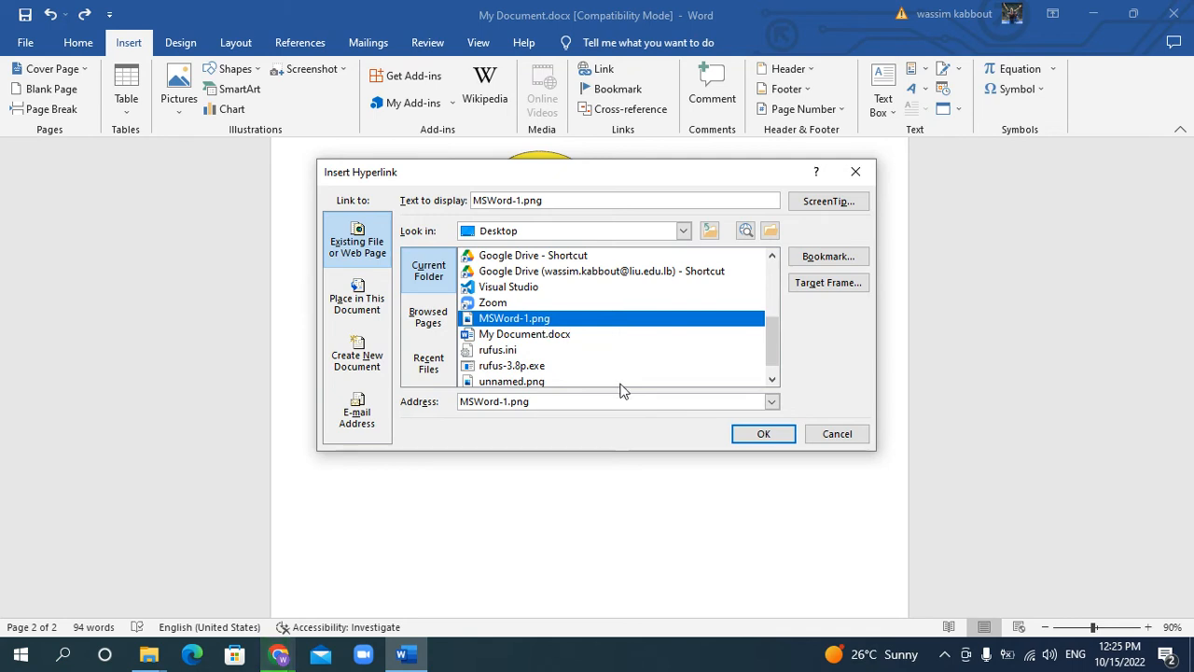
drag(588, 201, 464, 203)
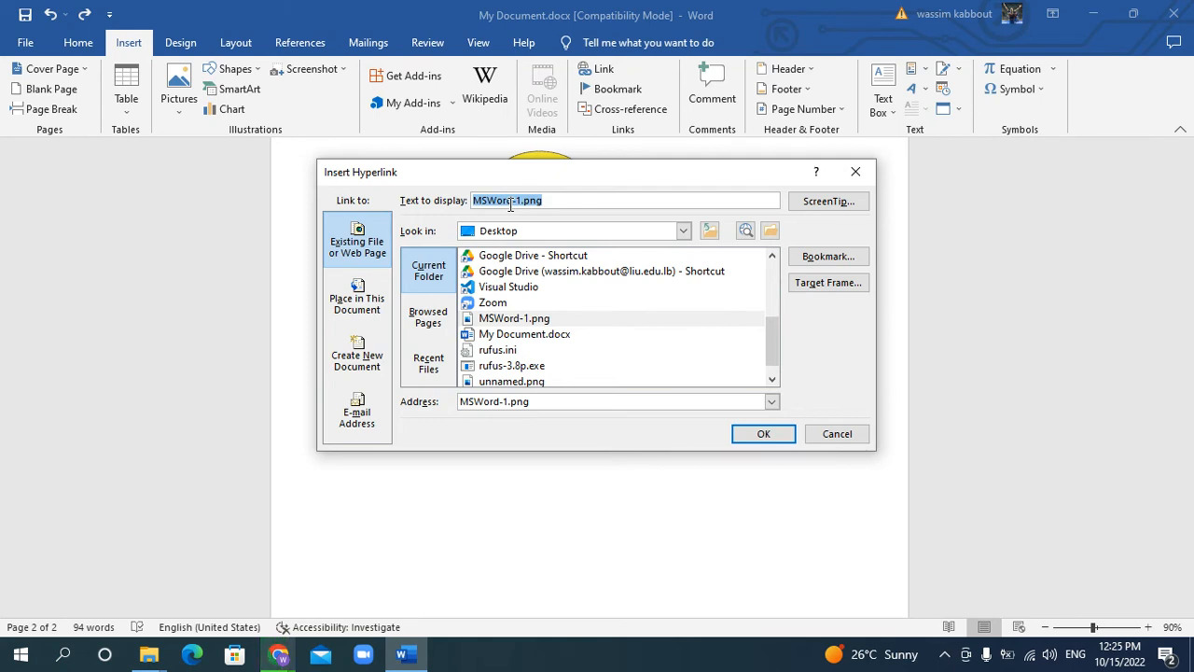
text(Pictures)
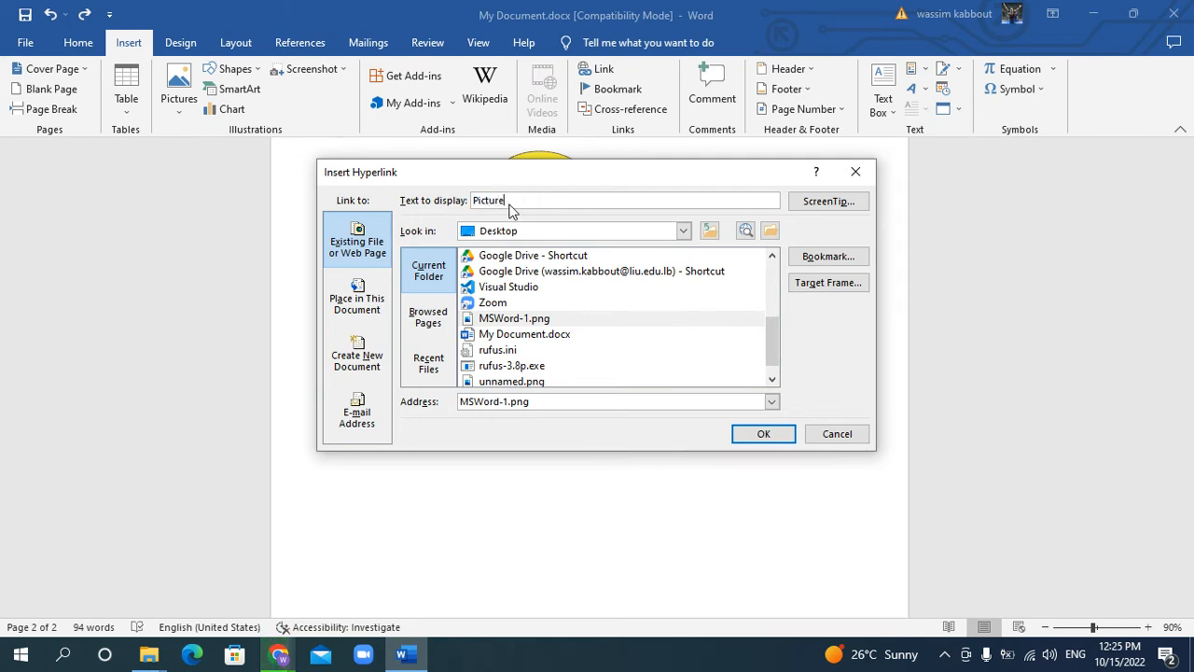
click(766, 436)
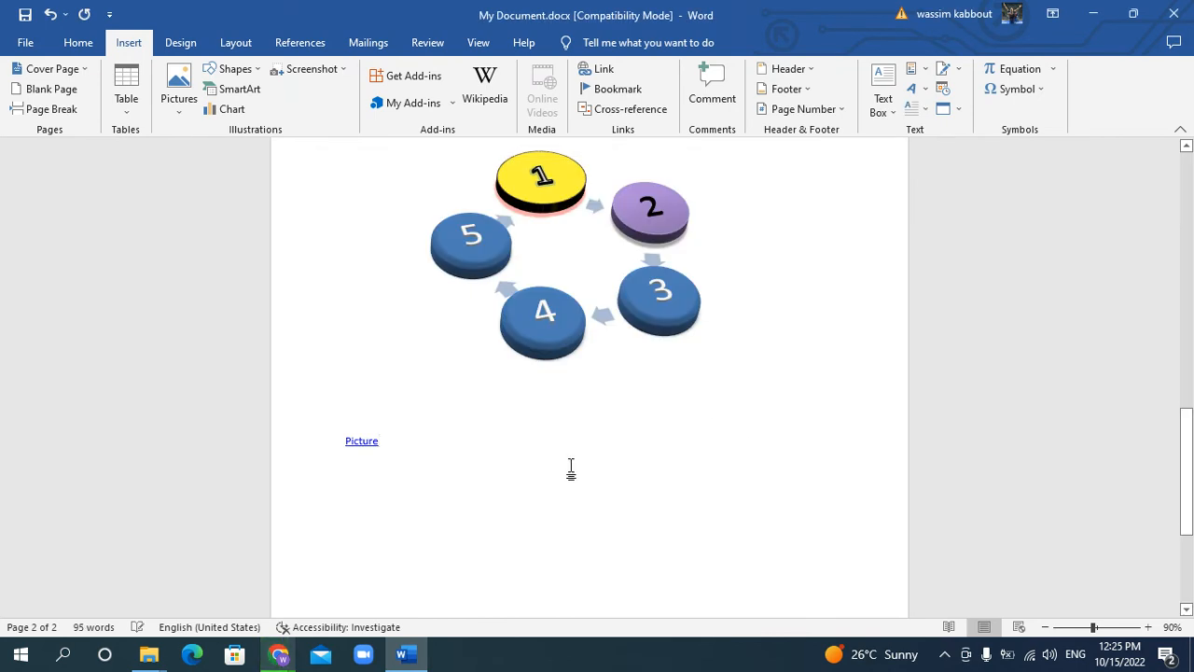
Follow the "Picture" link to check that it opens the image, and close the image viewer
click(369, 450)
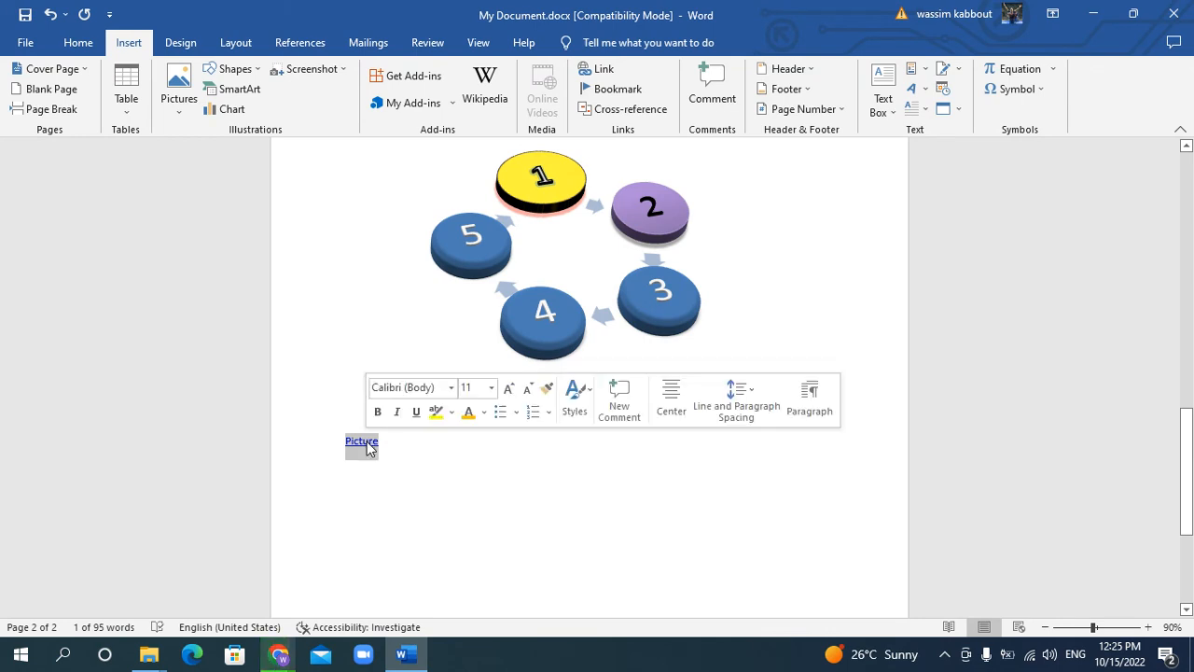
ctrl+click(369, 450)
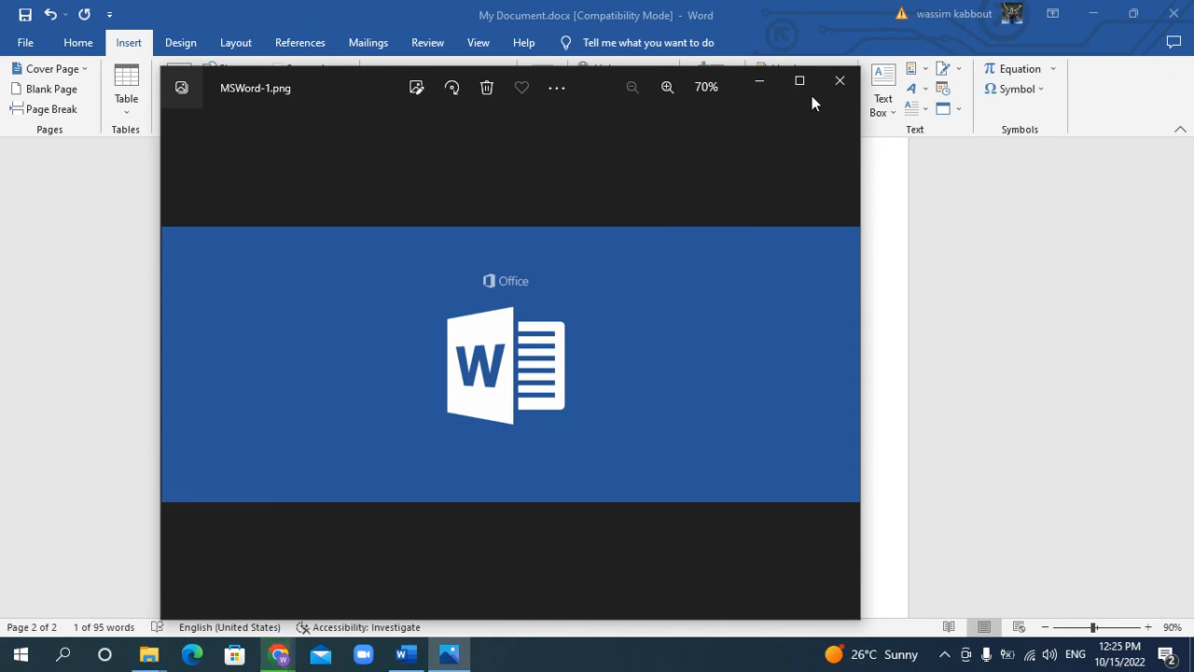
click(840, 80)
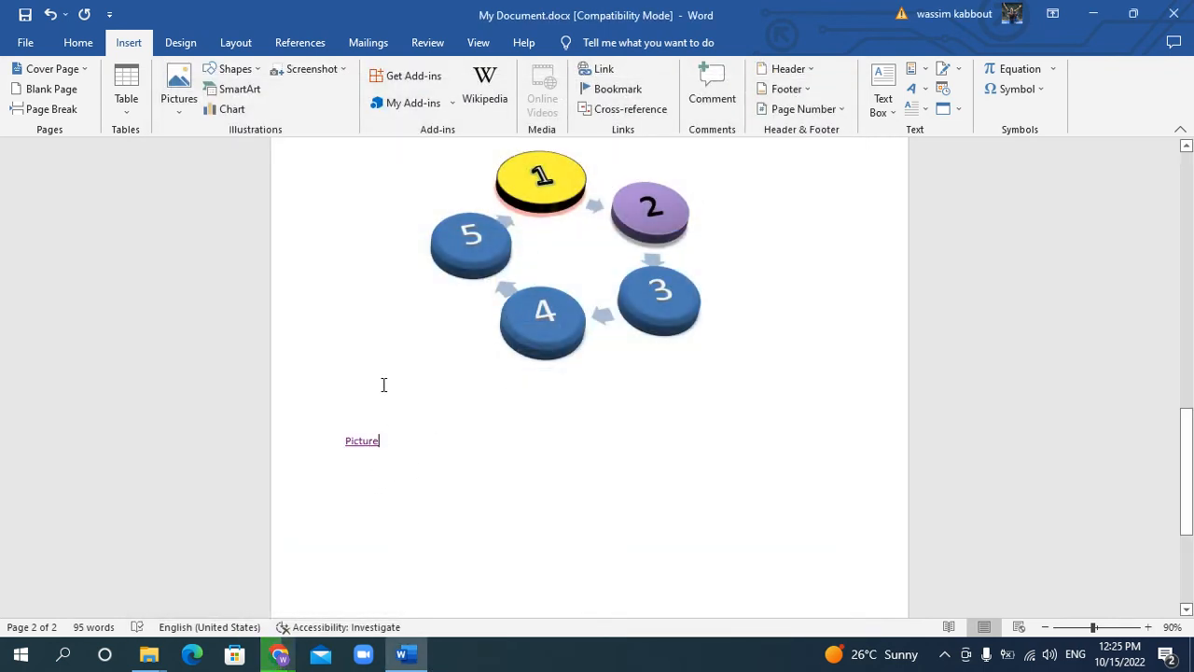
Start another hyperlink below the "Picture" link and copy the full address of the LIU University page from Chrome
click(597, 68)
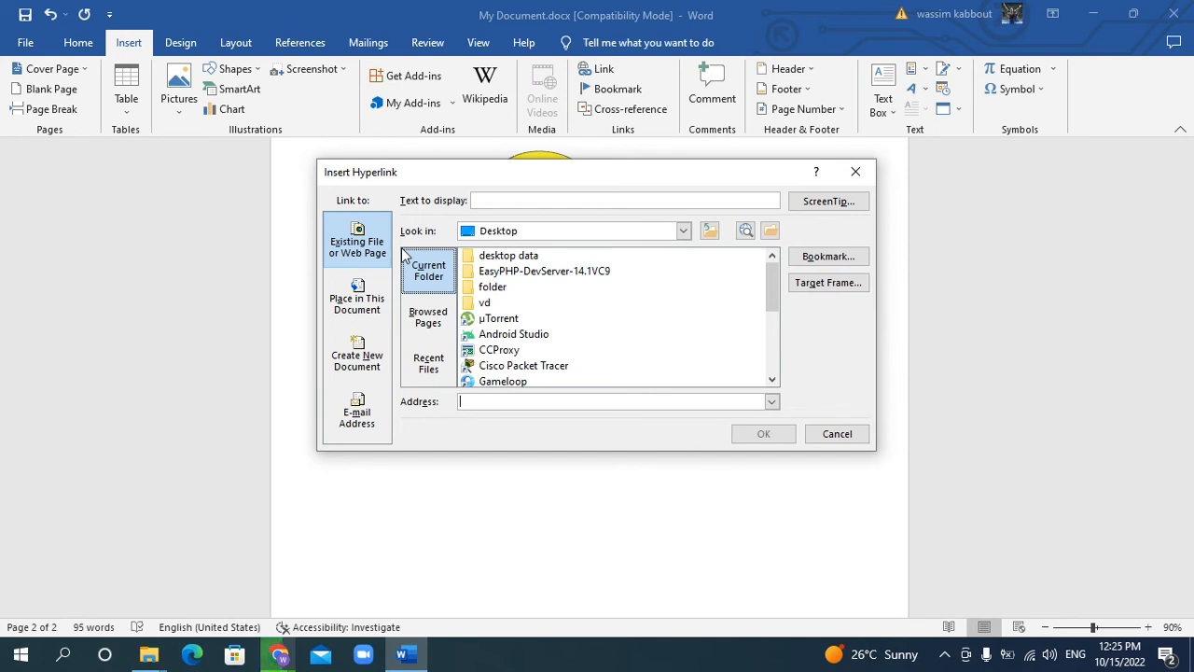
click(466, 401)
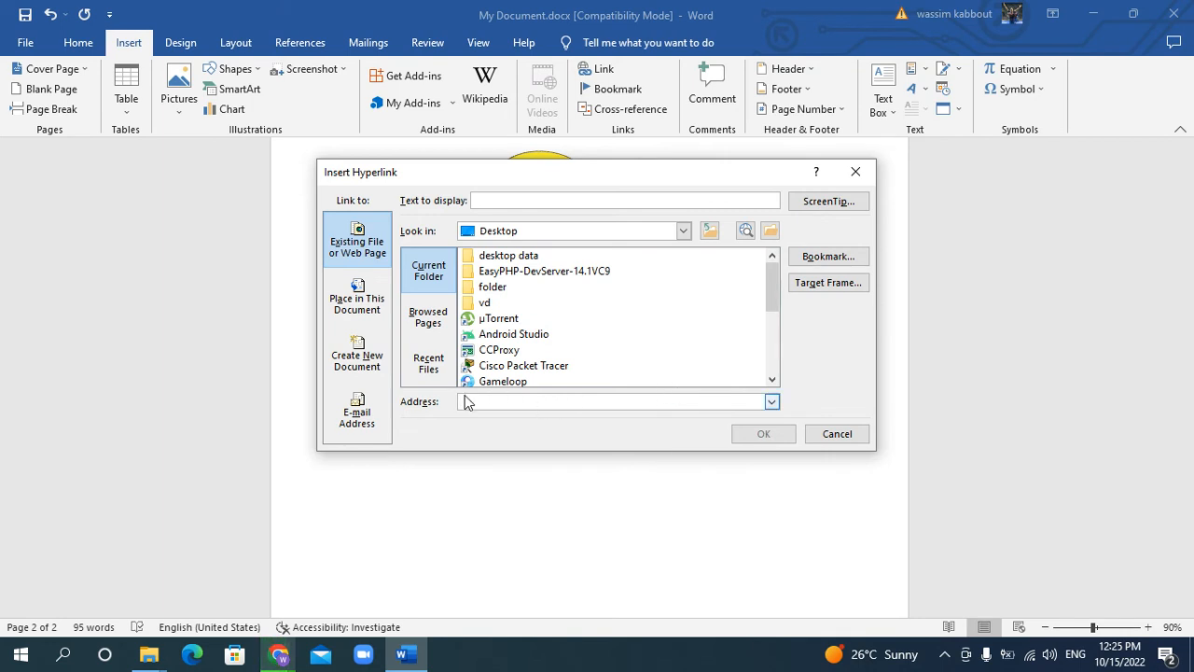
mouse_move(285, 658)
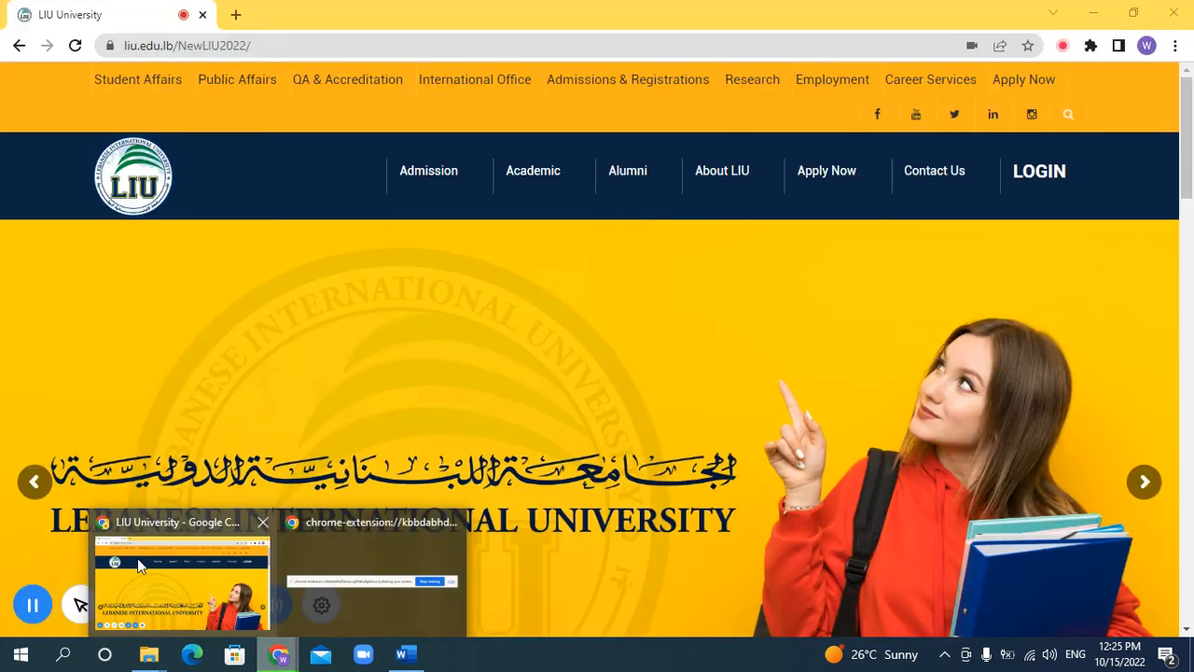
mouse_move(137, 558)
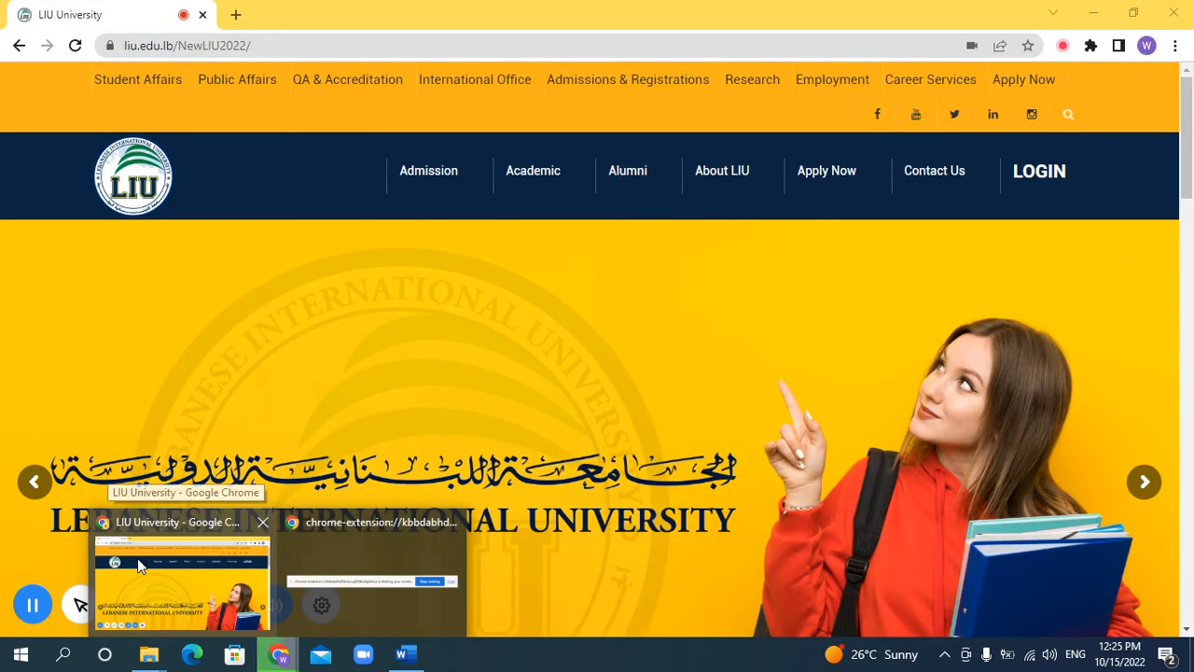
click(138, 558)
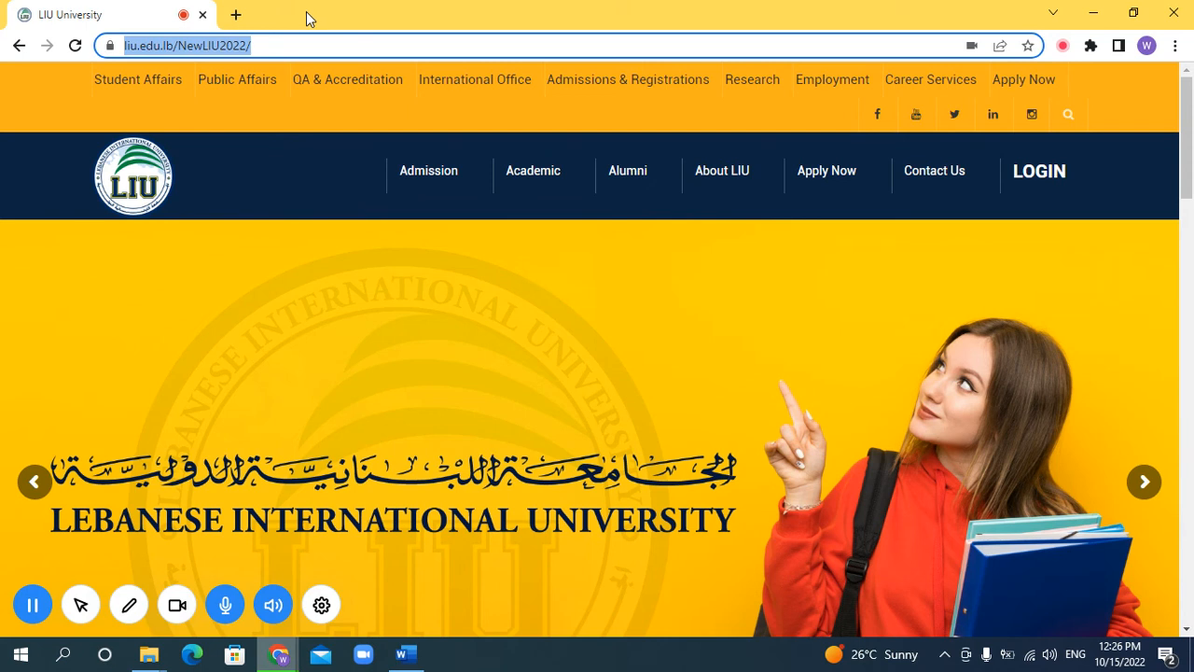
click(265, 46)
drag(302, 38, 123, 39)
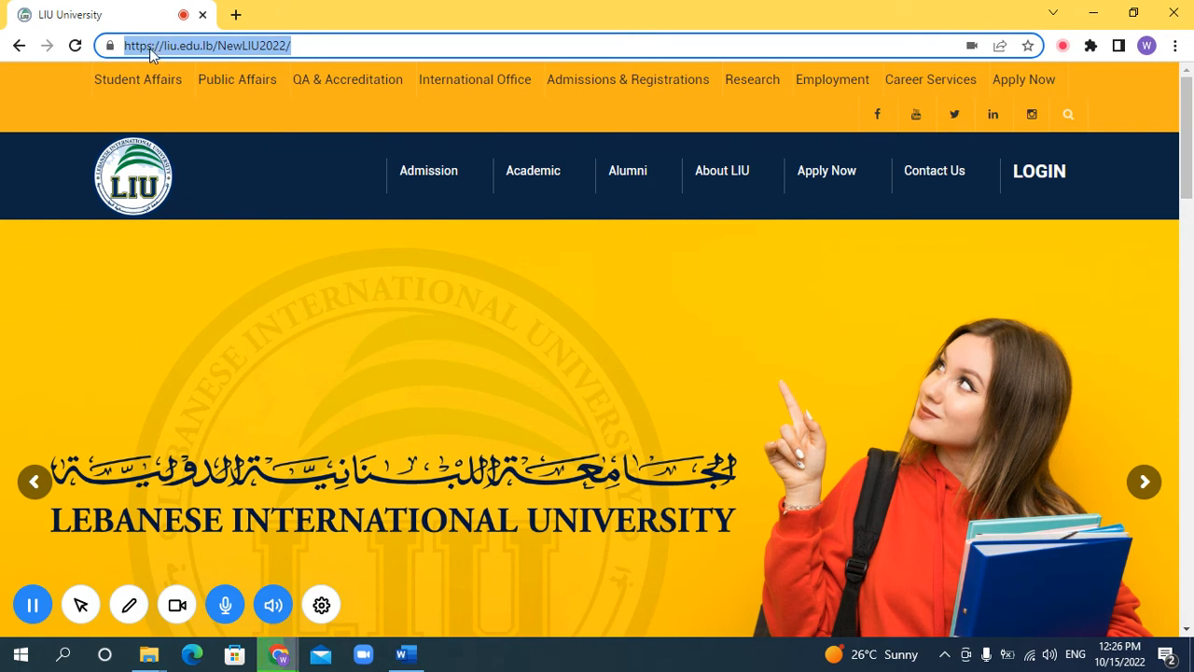
right_click(212, 47)
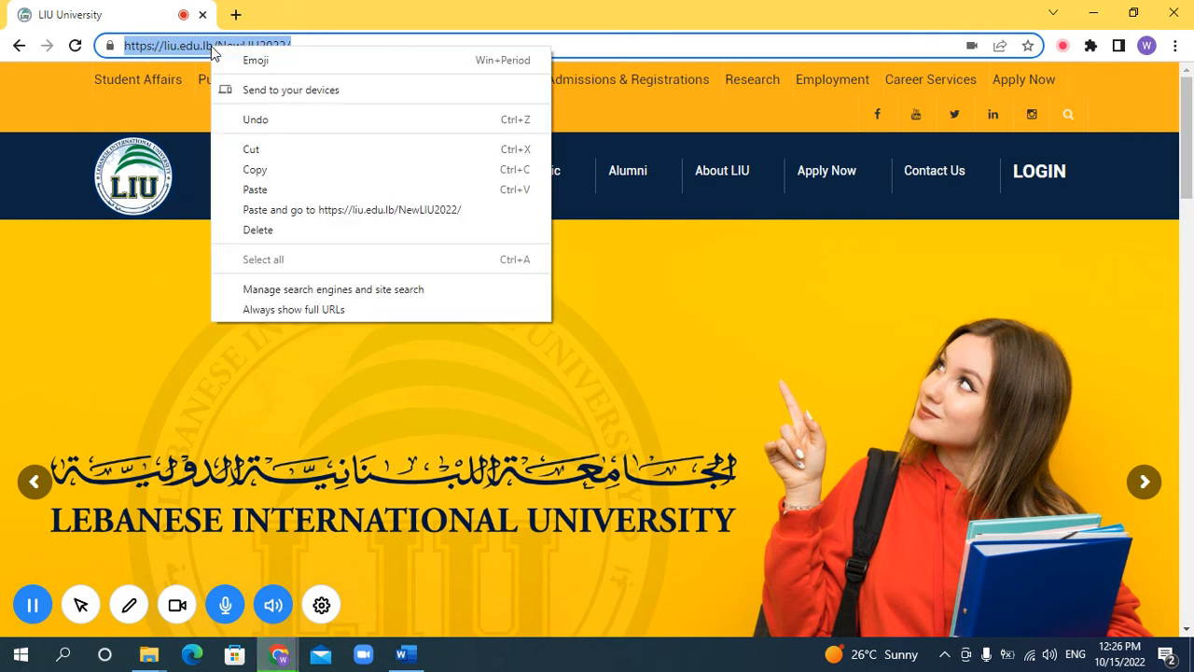
click(260, 170)
click(425, 661)
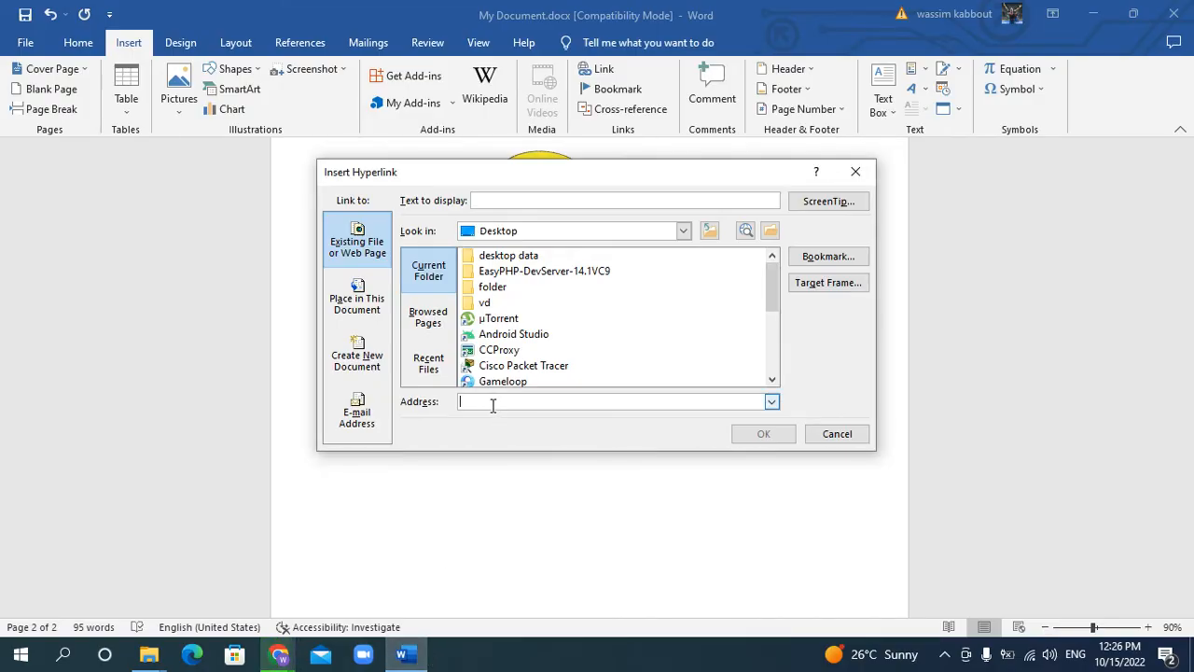
key(ctrl+v)
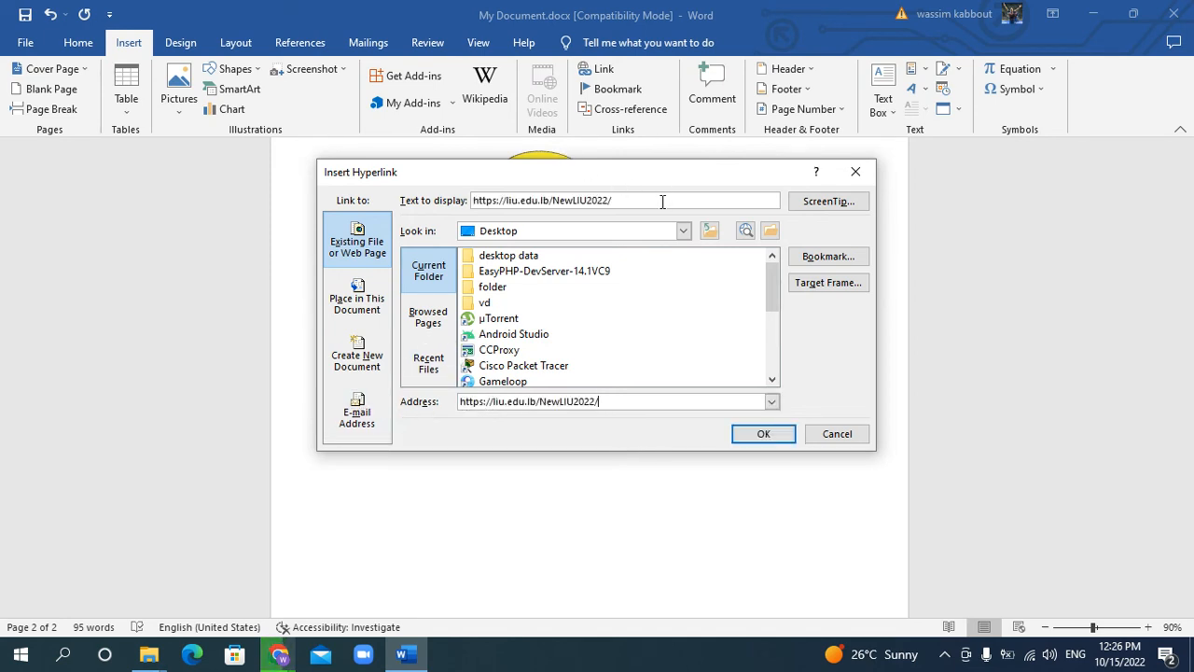
drag(666, 201, 473, 211)
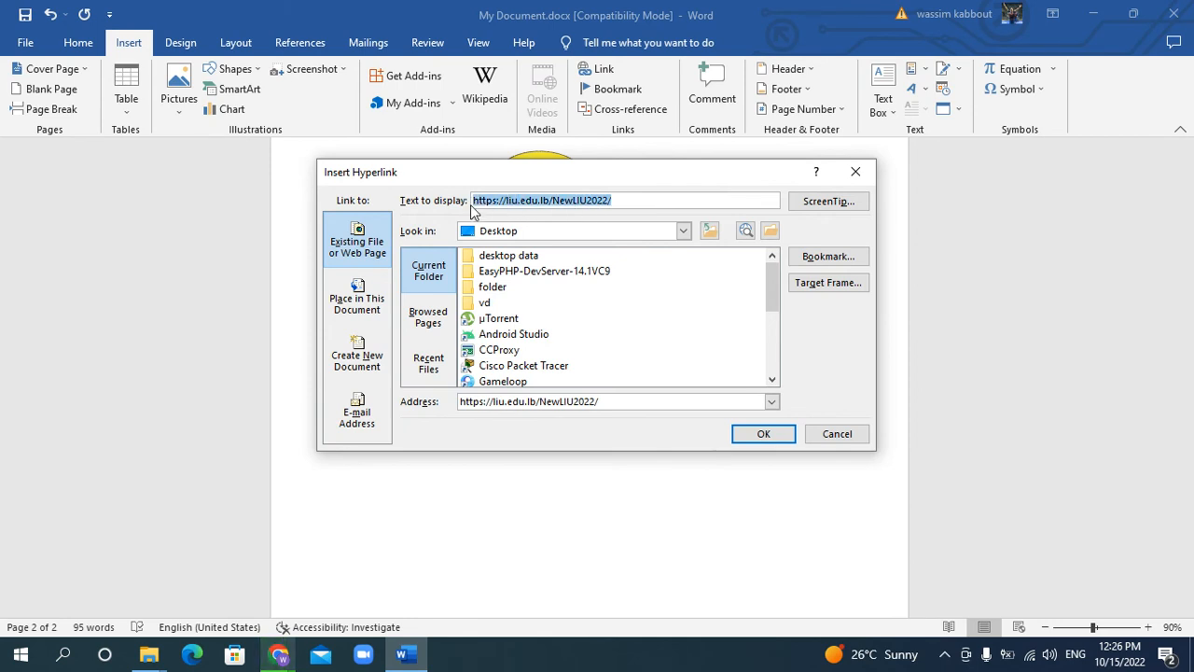
text(LIU Website)
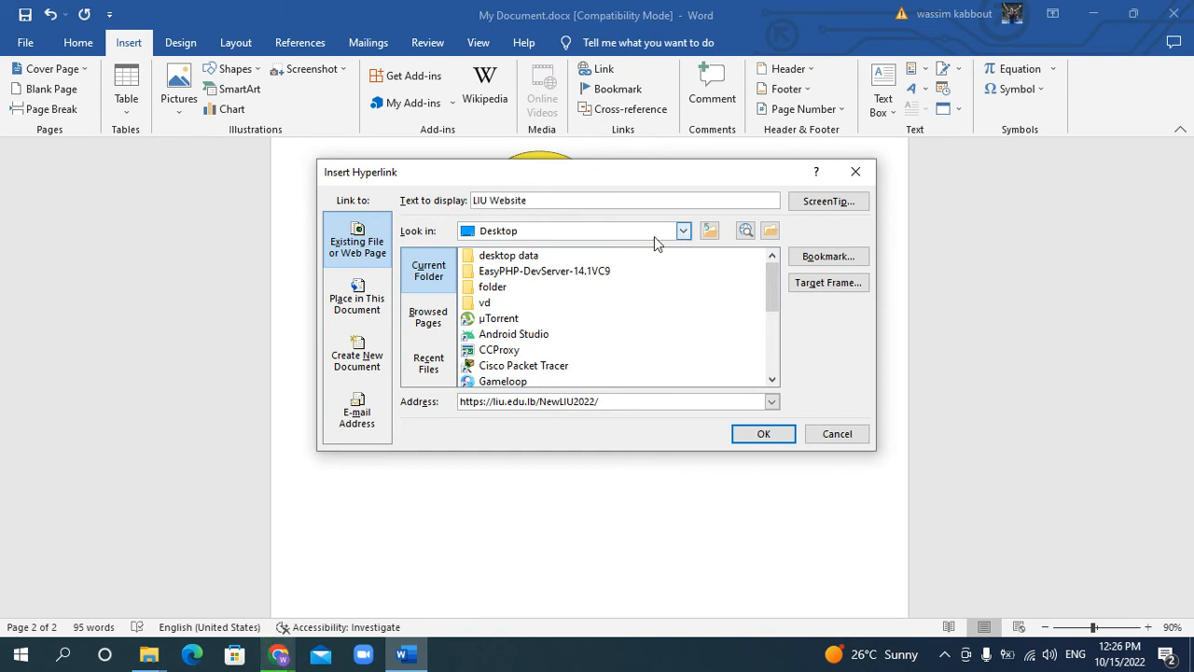
click(781, 438)
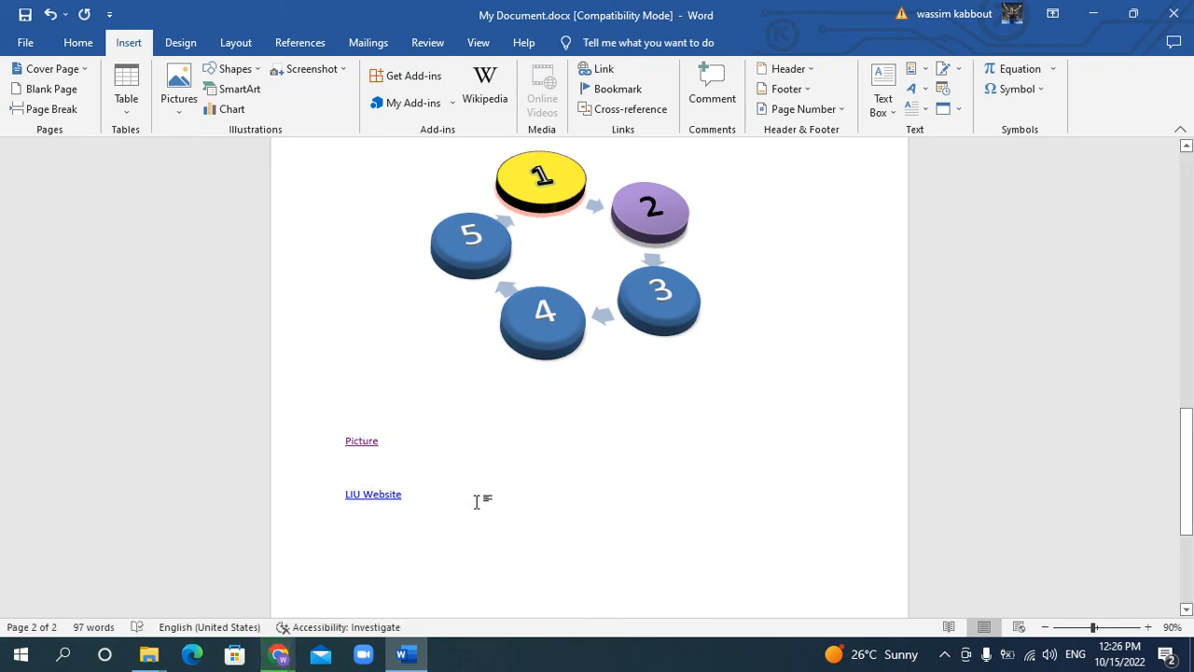
Follow the "LIU Website" link to check that it opens the university page in the browser
click(386, 505)
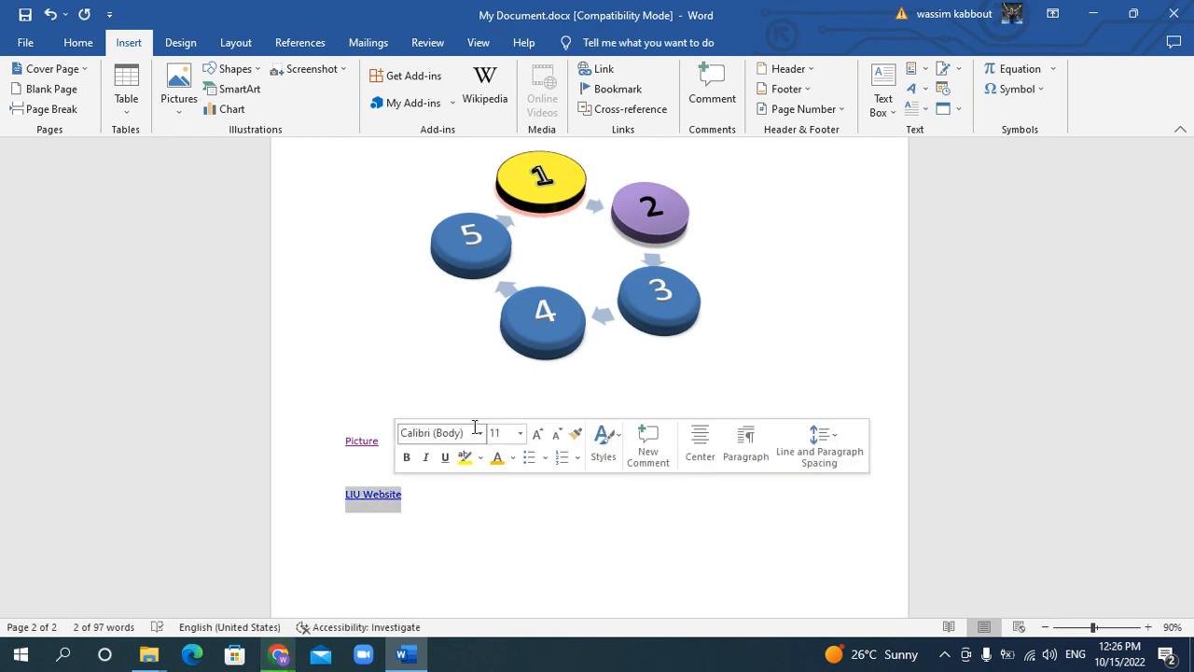
click(453, 512)
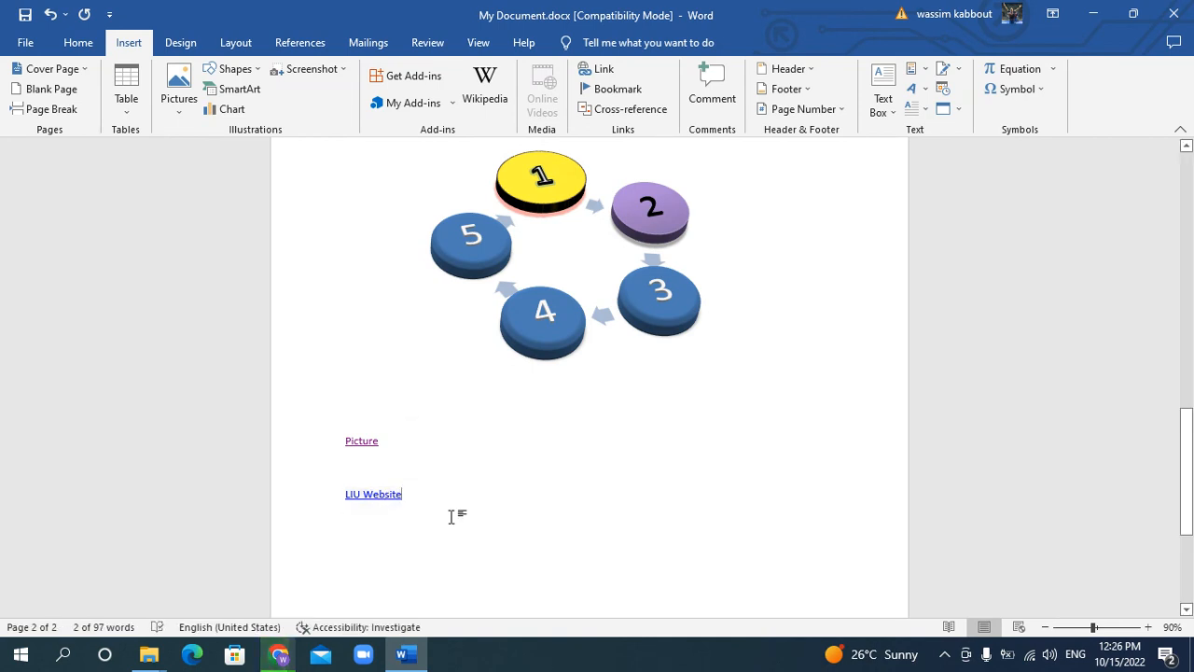
ctrl+click(378, 499)
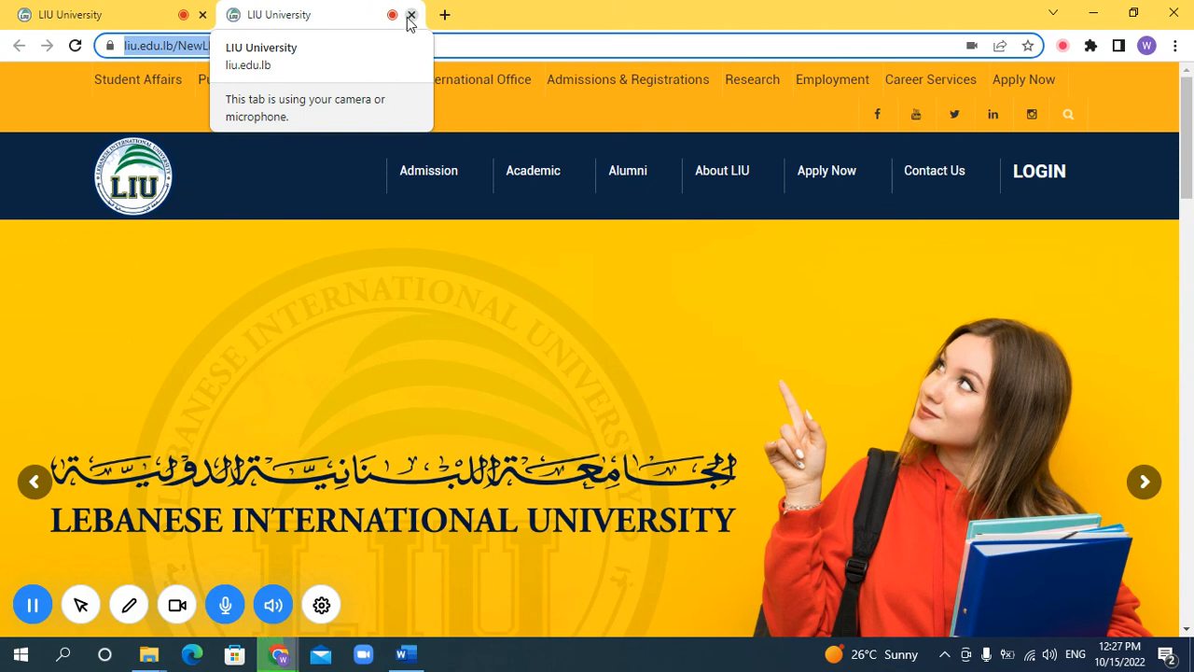
Close the second LIU University tab in the browser and return to the Word document's hyperlinks
click(410, 15)
click(407, 656)
scroll(492, 480, down, 4)
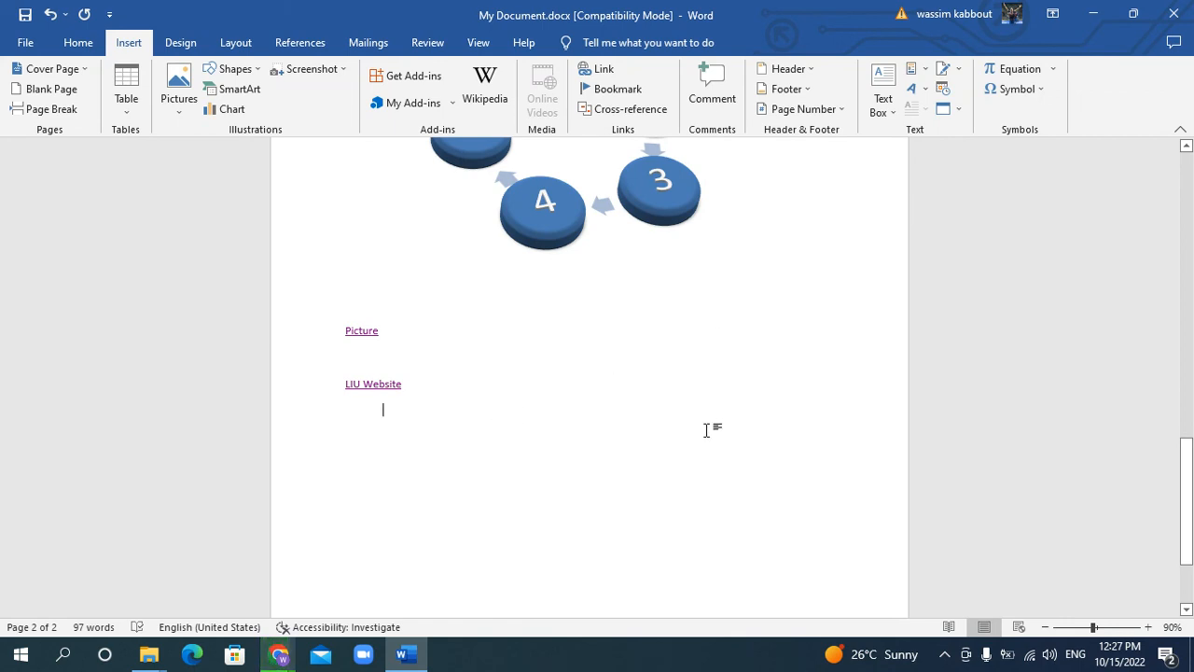
Insert the pound (£) and yen (¥) symbols on the line below the "LIU Website" link
click(347, 422)
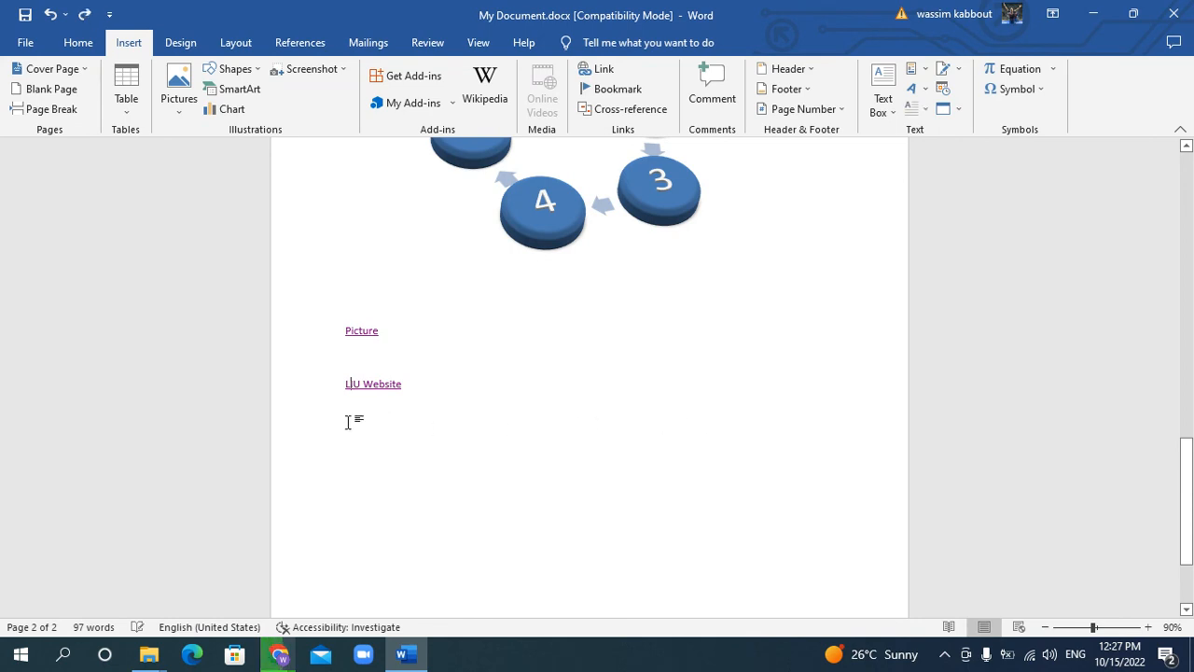
click(1040, 94)
click(1038, 93)
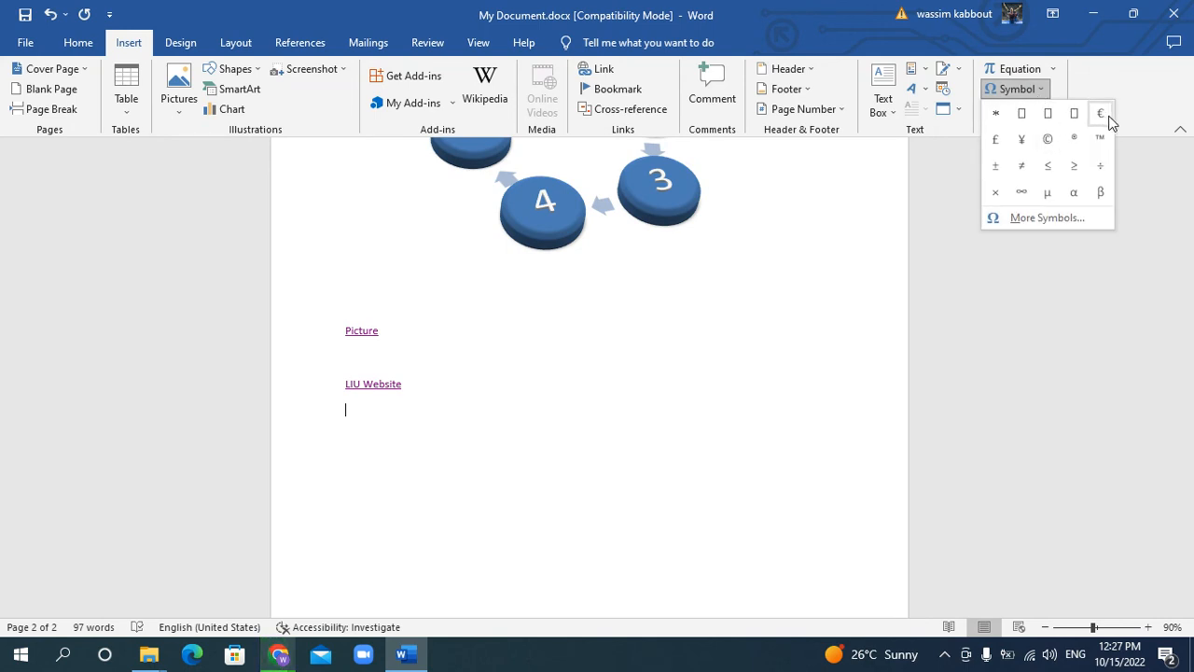
click(1004, 140)
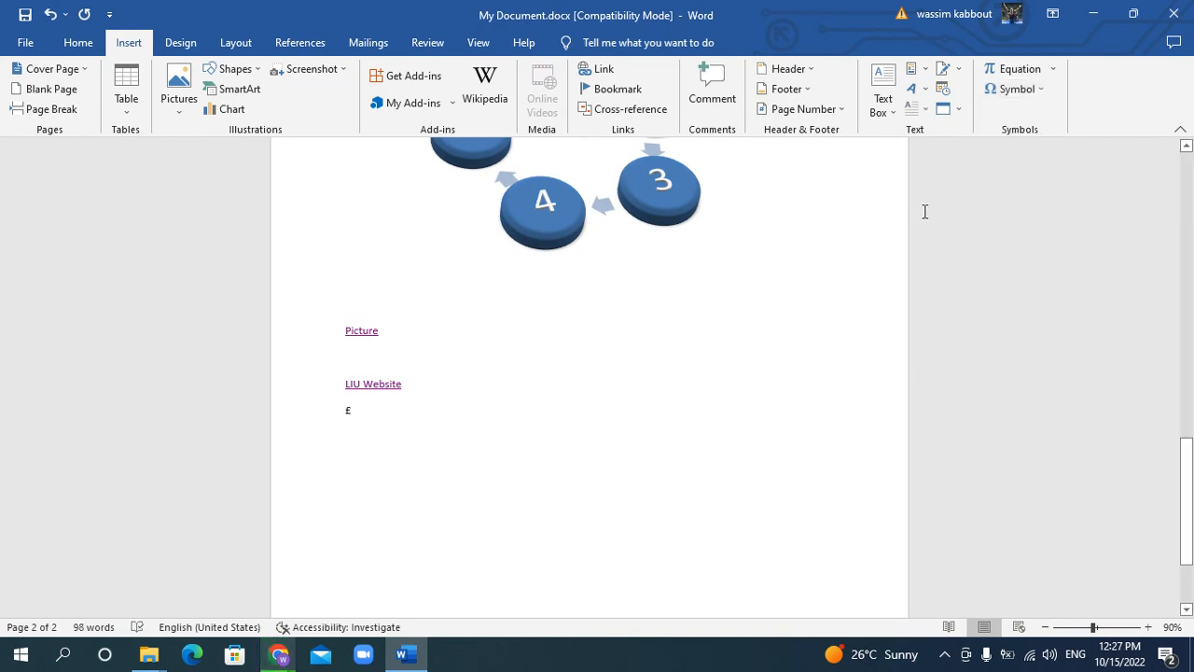
click(1012, 89)
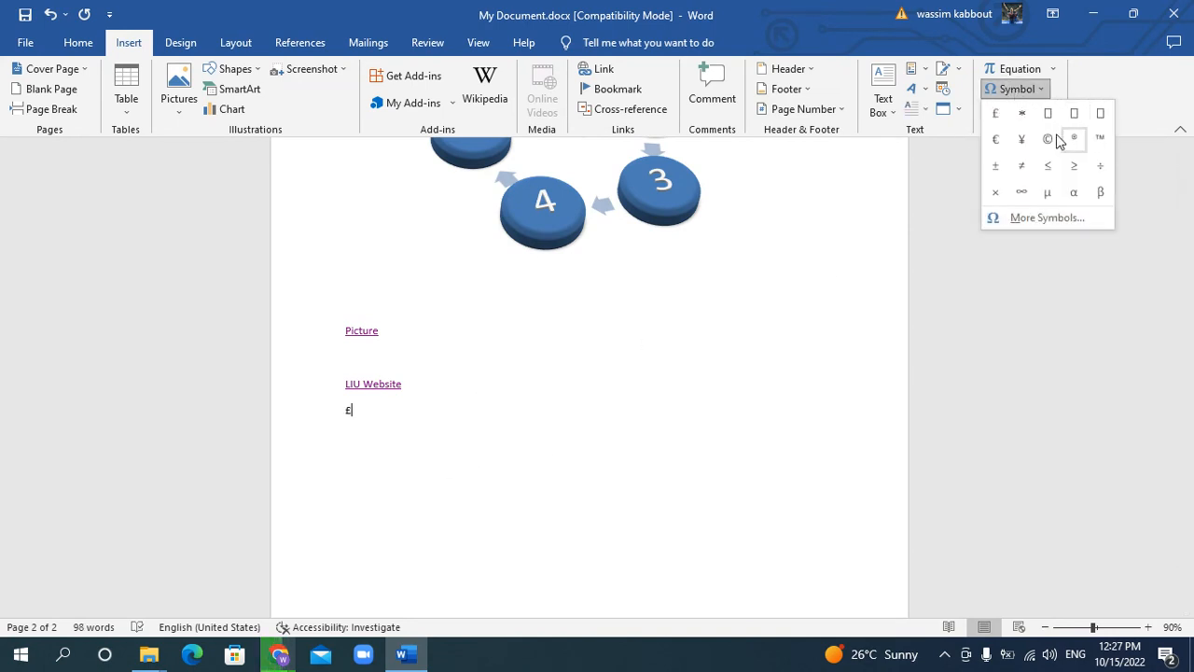
click(1022, 140)
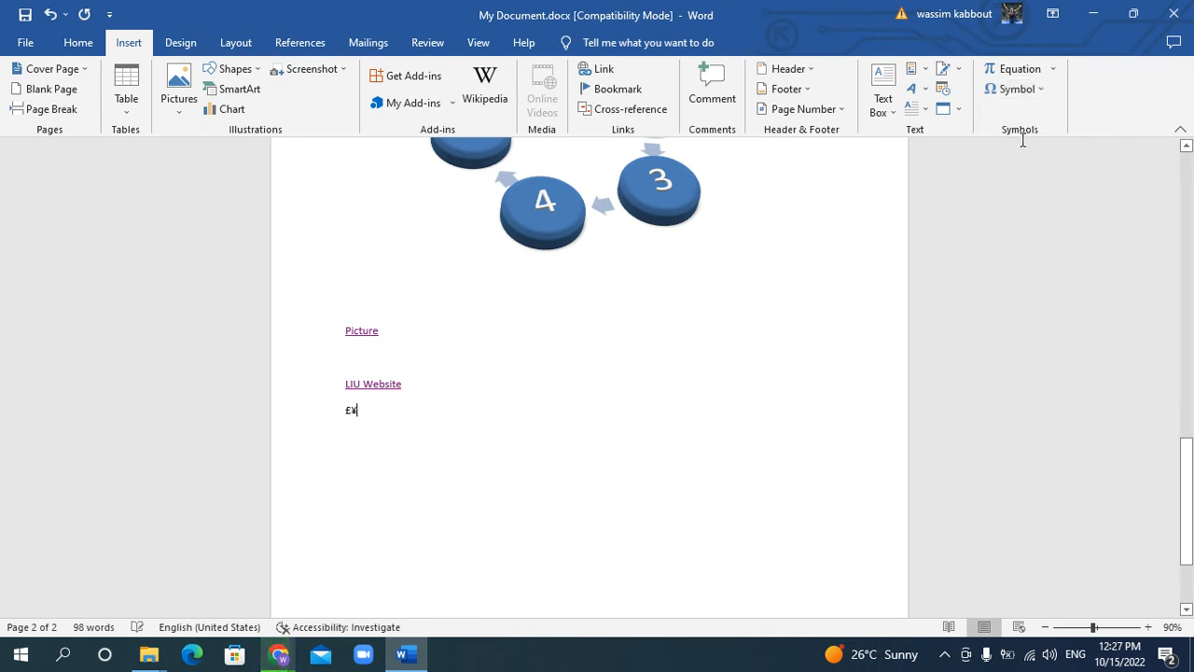
Browse the full symbol collection, looking through its character sets and font choice, and close it without inserting anything
click(1015, 89)
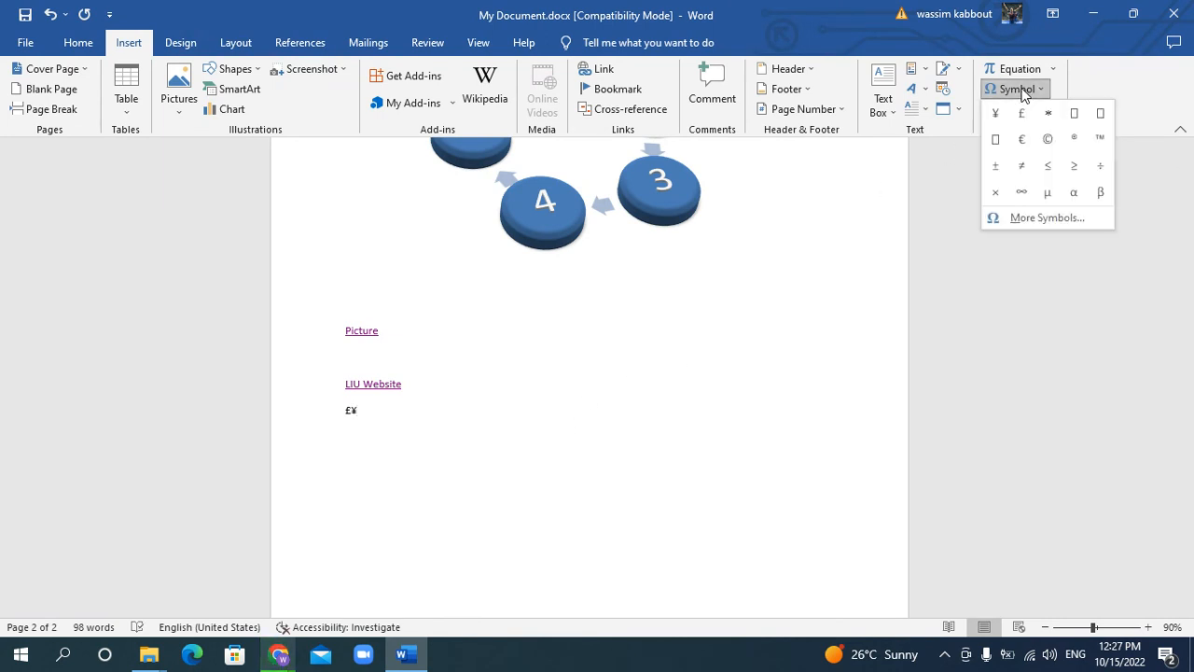
click(1036, 217)
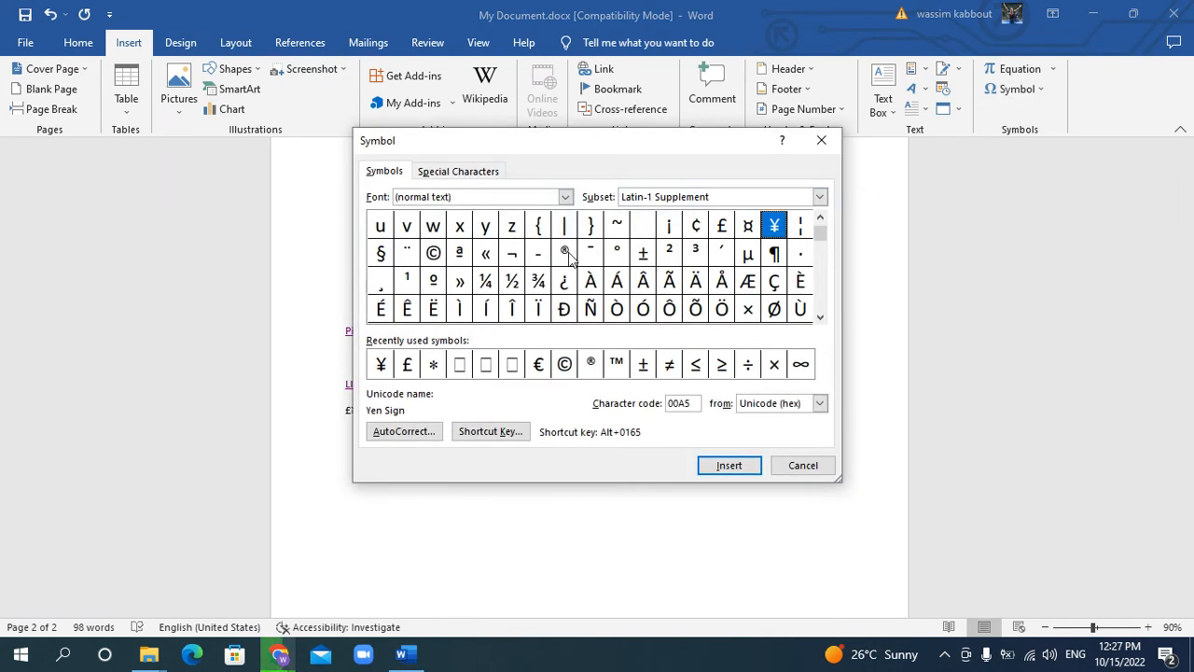
click(820, 316)
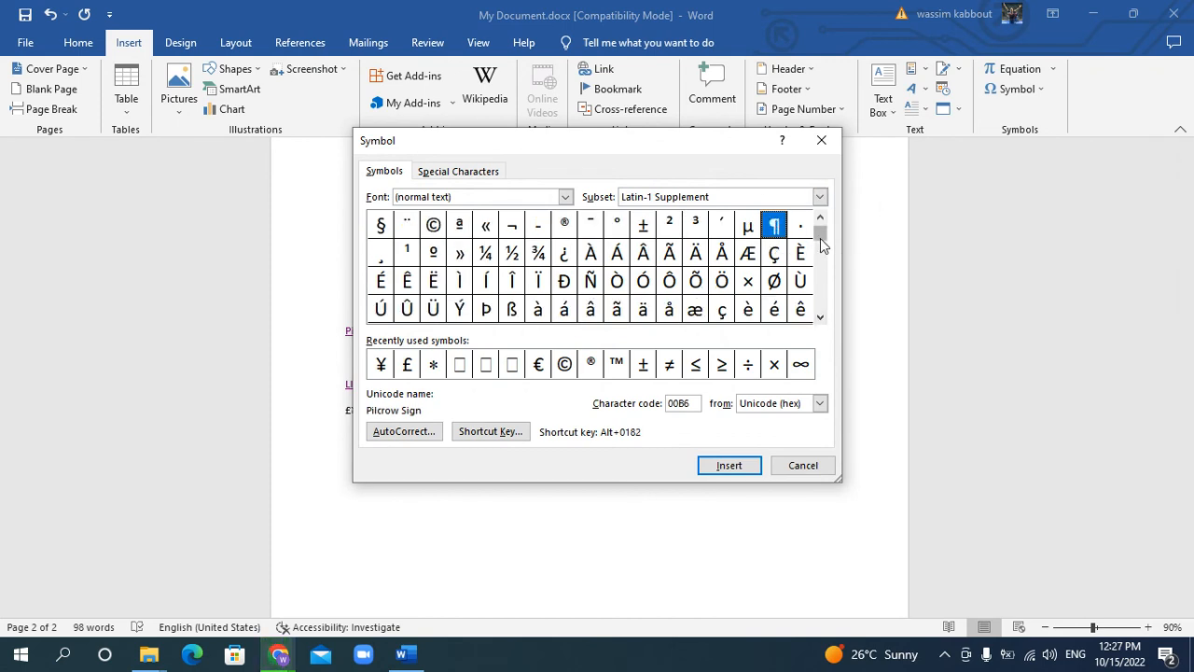
mouse_move(820, 245)
mouse_down()
mouse_move(821, 318)
mouse_move(819, 234)
mouse_up()
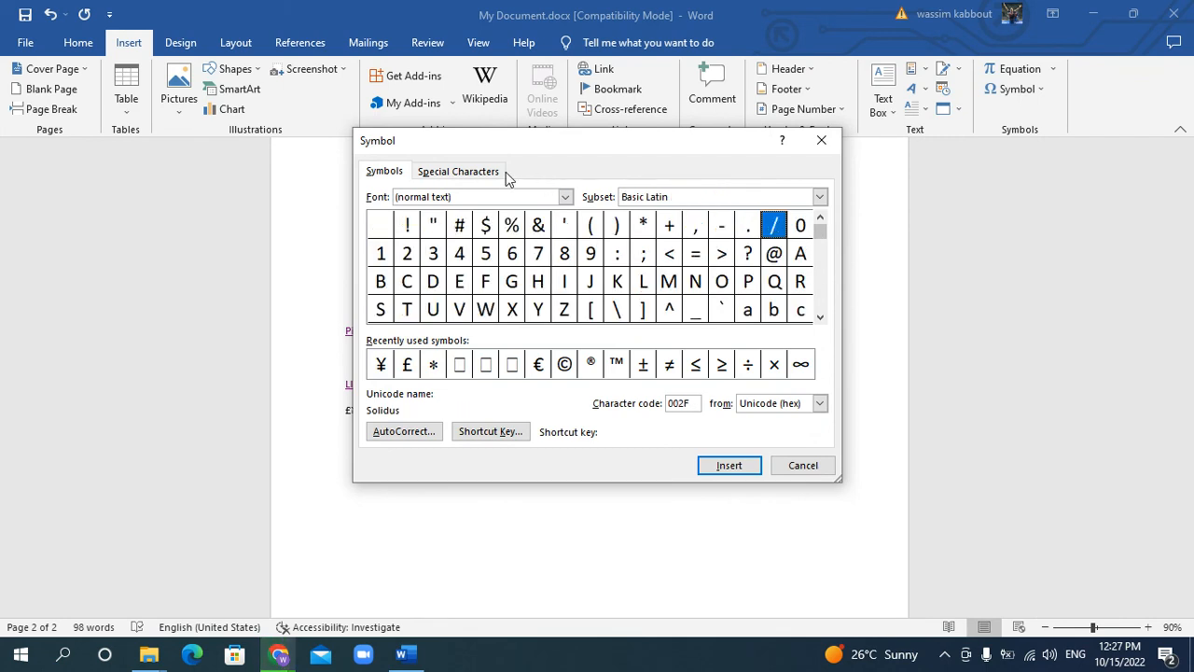
click(565, 197)
click(565, 198)
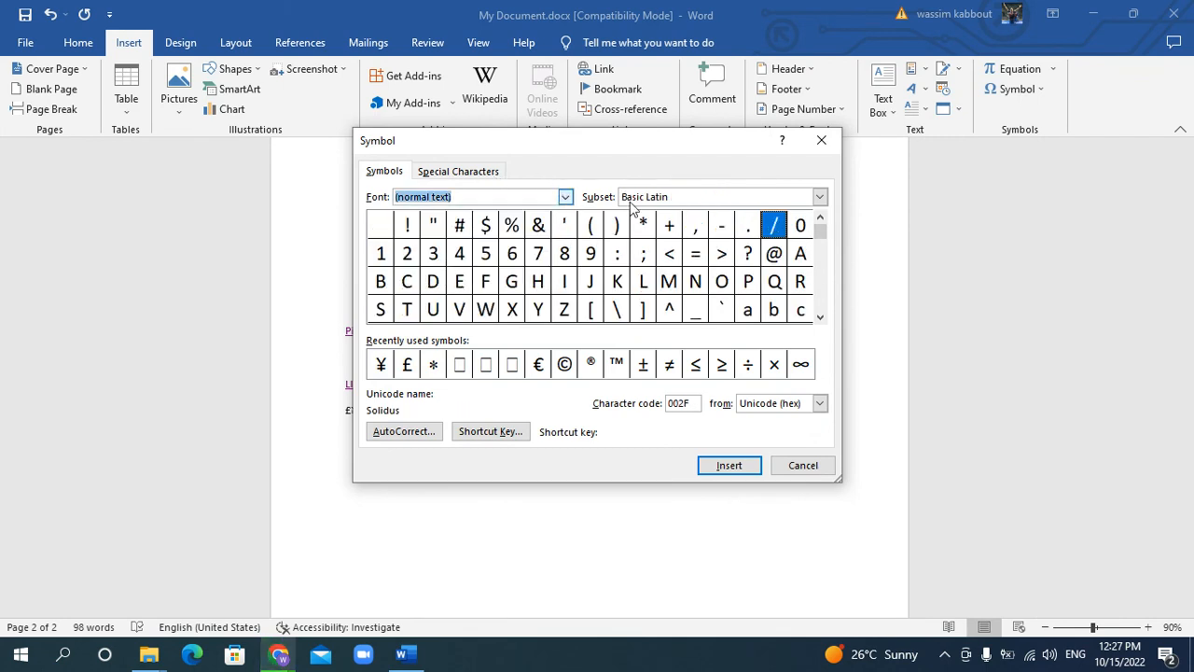
drag(820, 235, 819, 247)
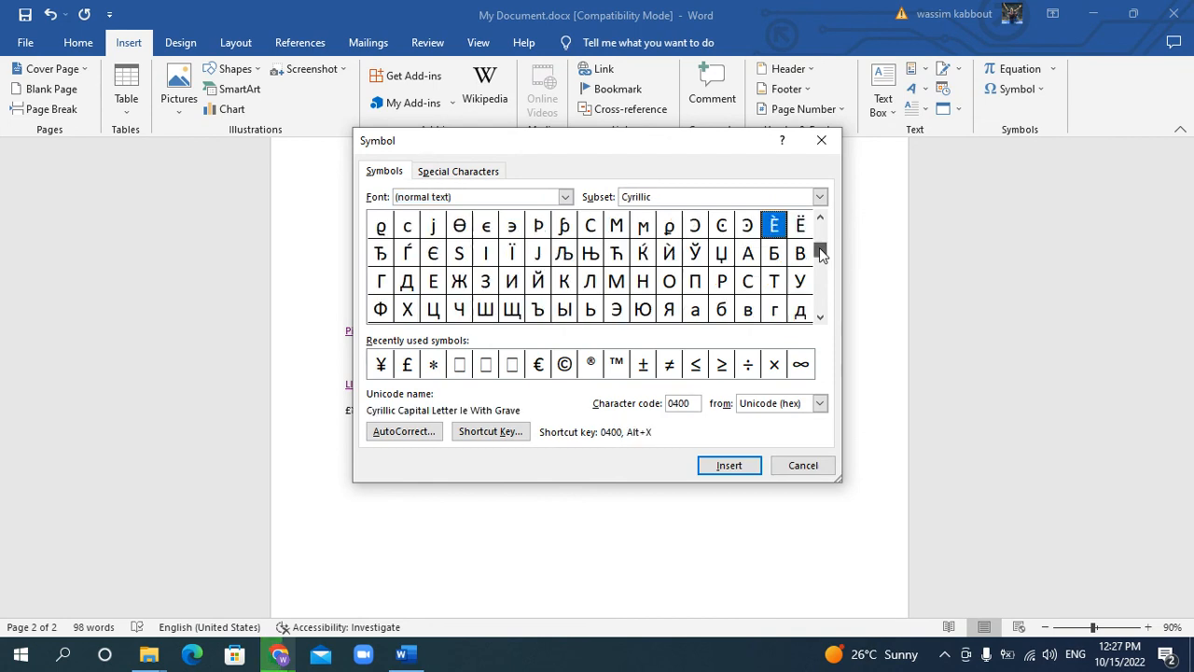
click(799, 467)
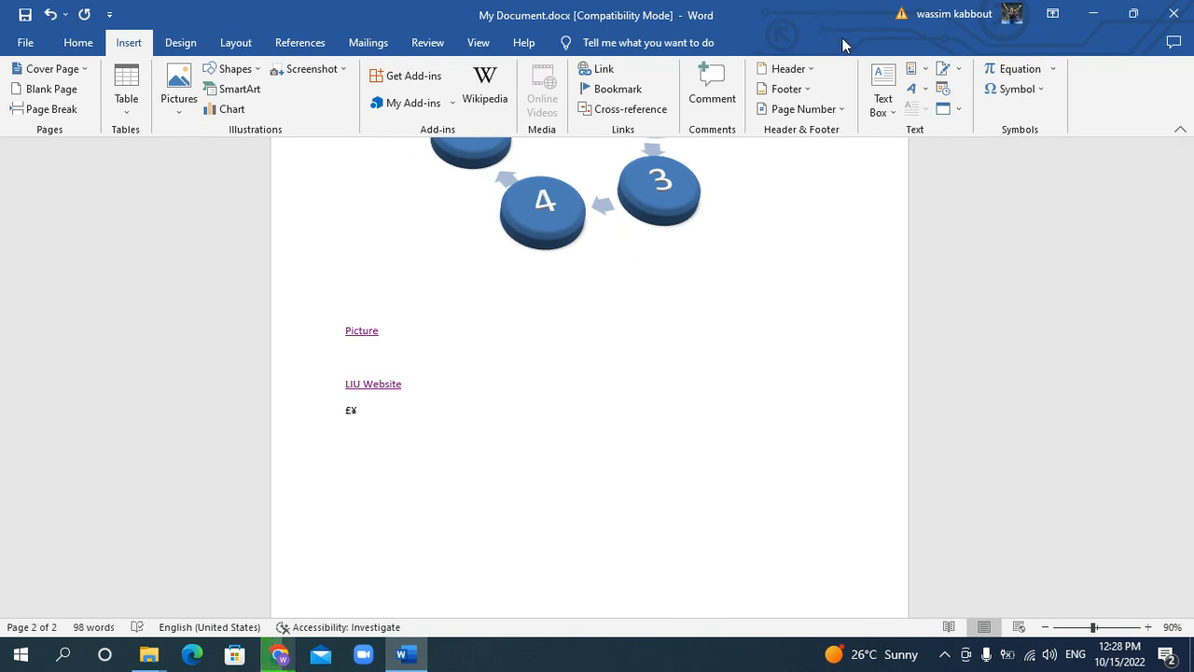
Insert the built-in Area of Circle equation on a new line below the currency symbols
click(1053, 70)
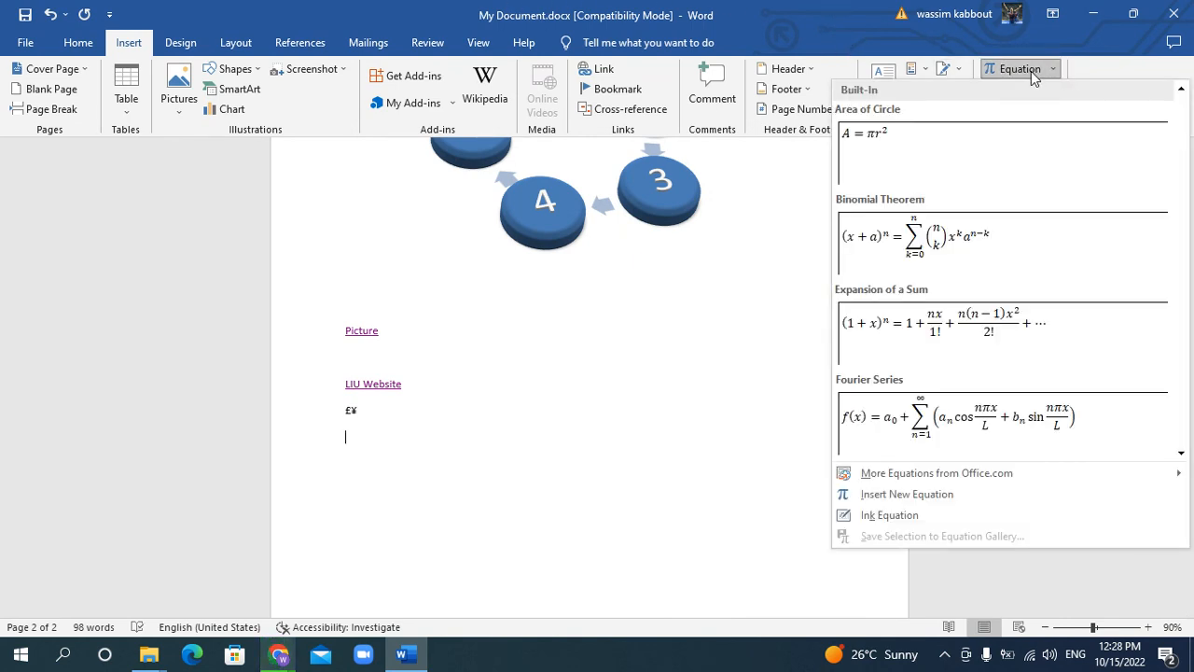
scroll(877, 261, down, 5)
scroll(877, 257, up, 5)
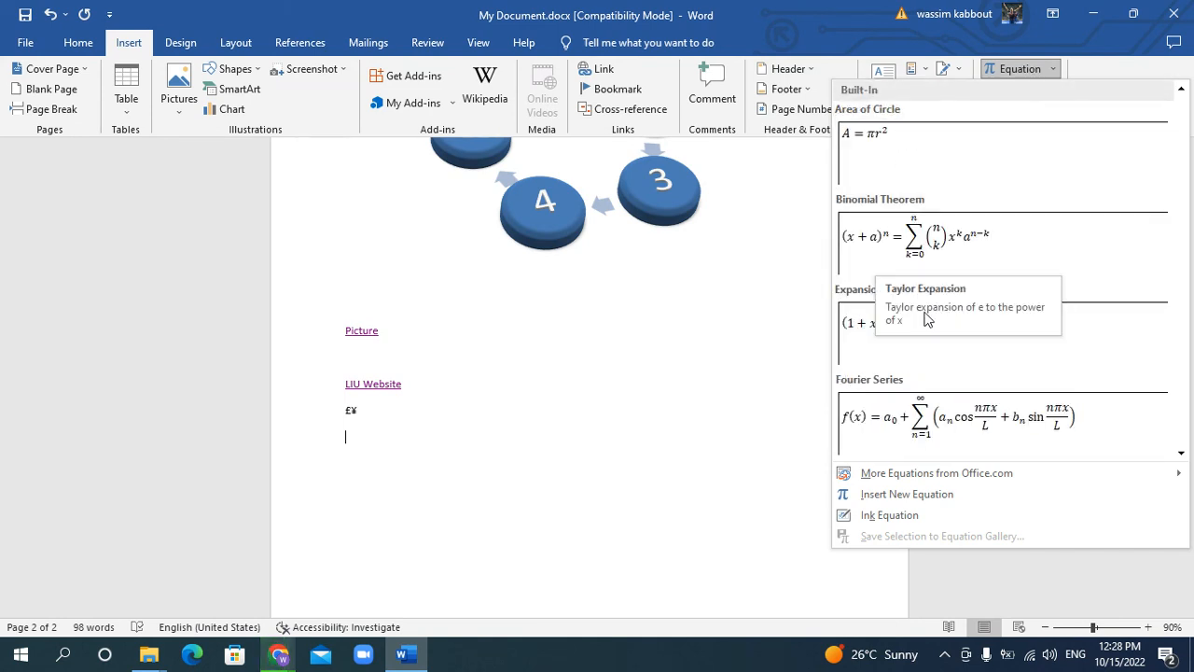
click(905, 140)
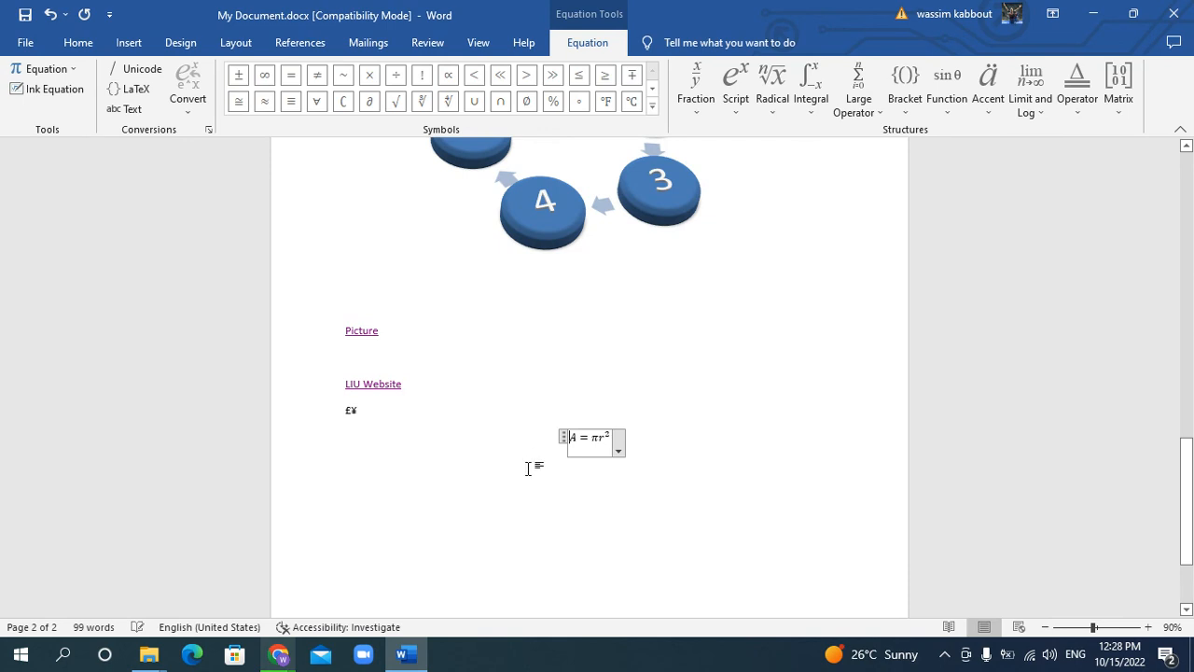
click(605, 498)
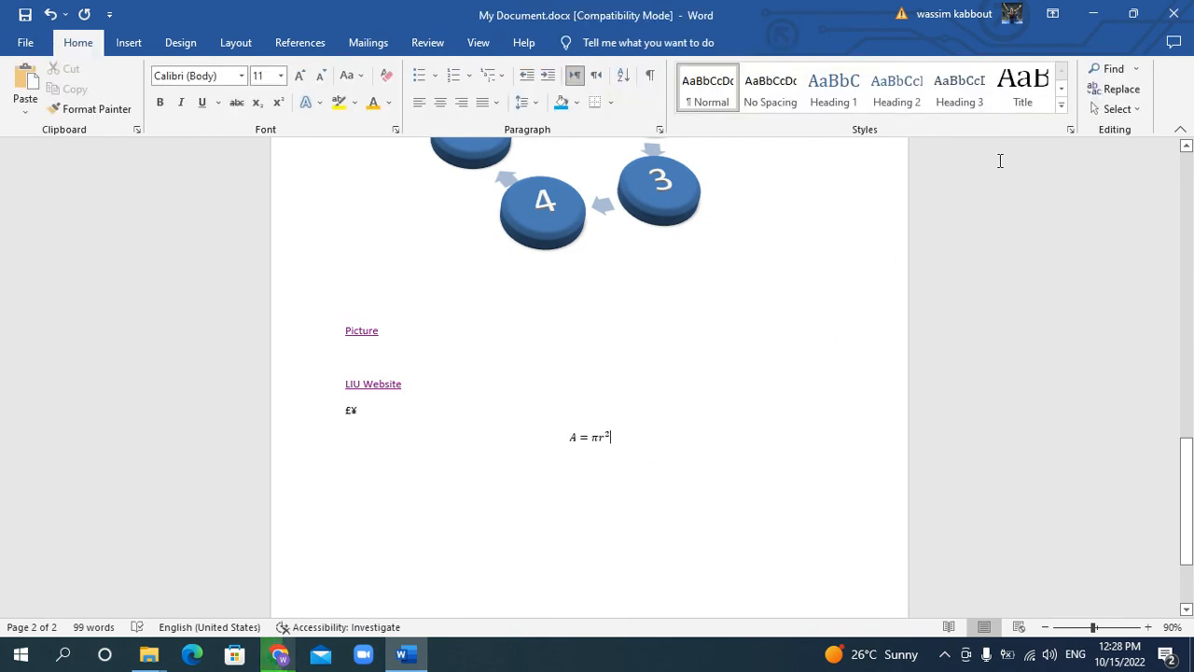
Insert a new equation below the circle formula containing a stacked fraction with Y over B
click(128, 43)
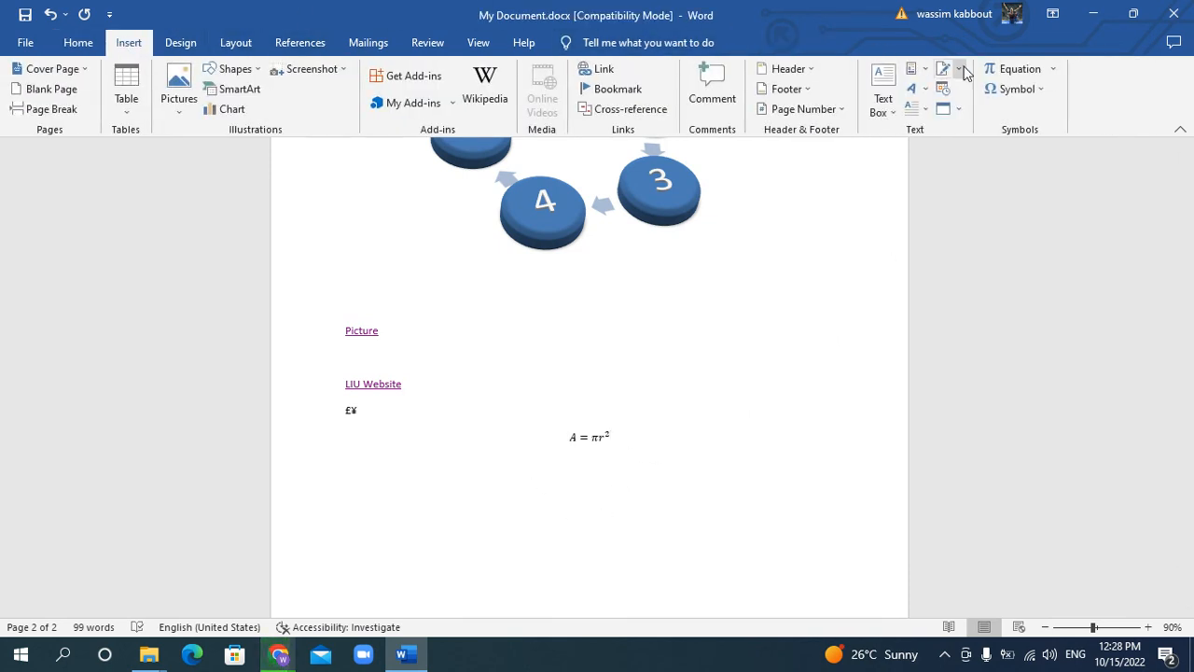
click(1026, 71)
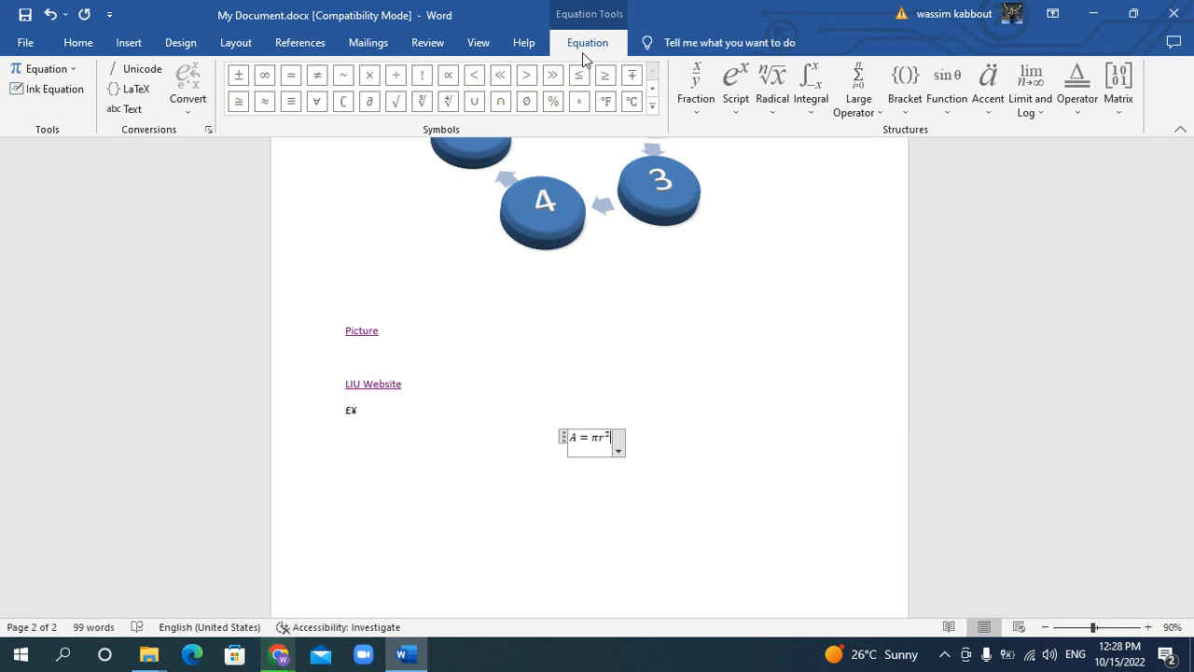
click(564, 504)
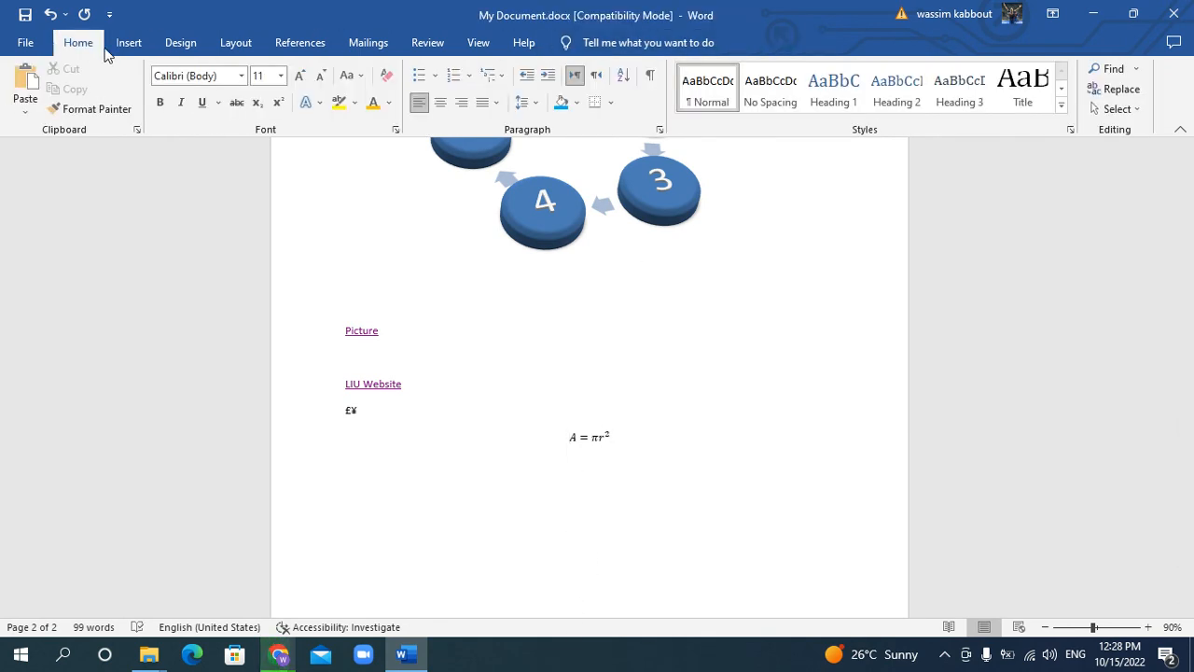
click(129, 42)
click(1023, 73)
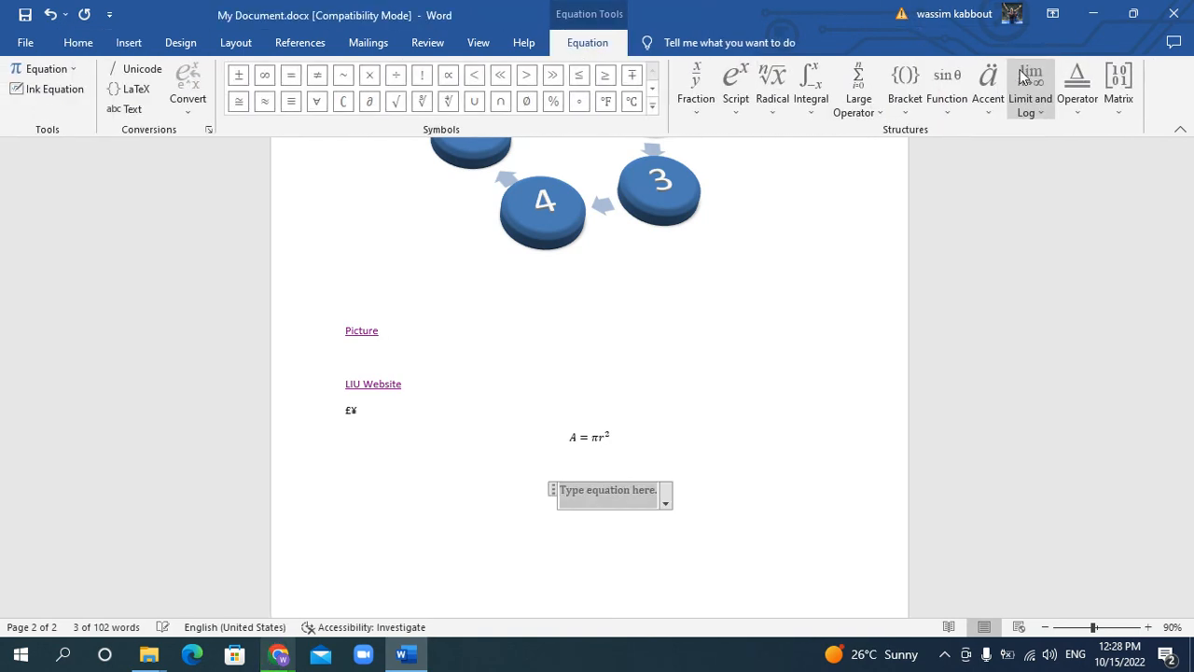
click(693, 104)
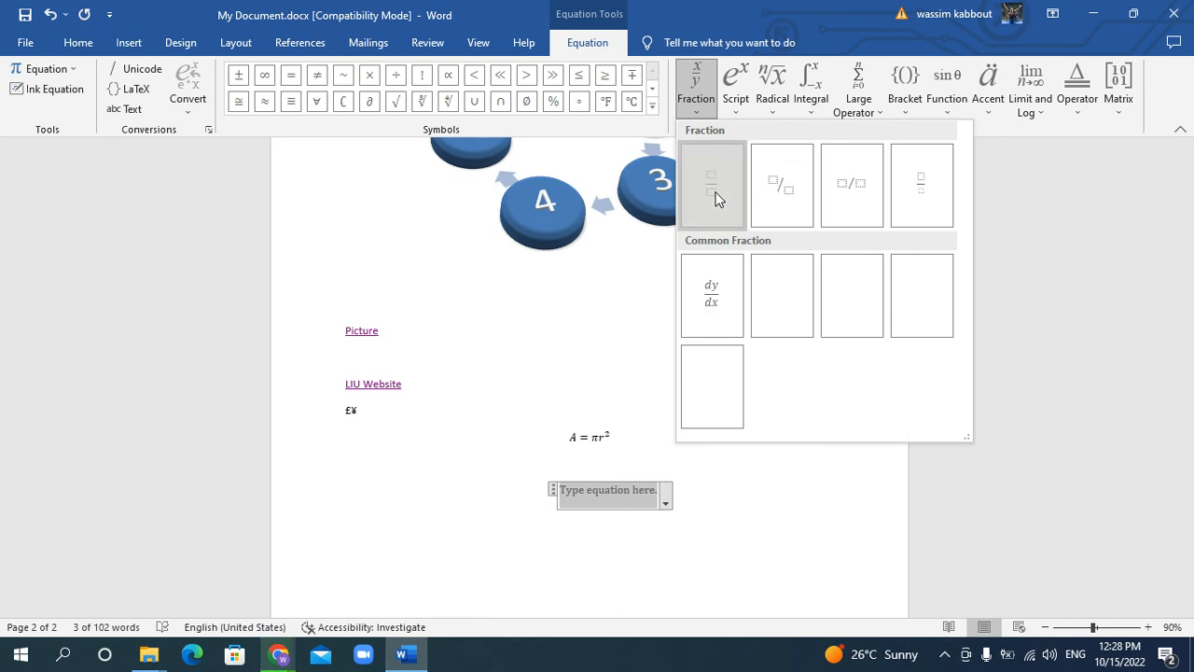
click(714, 186)
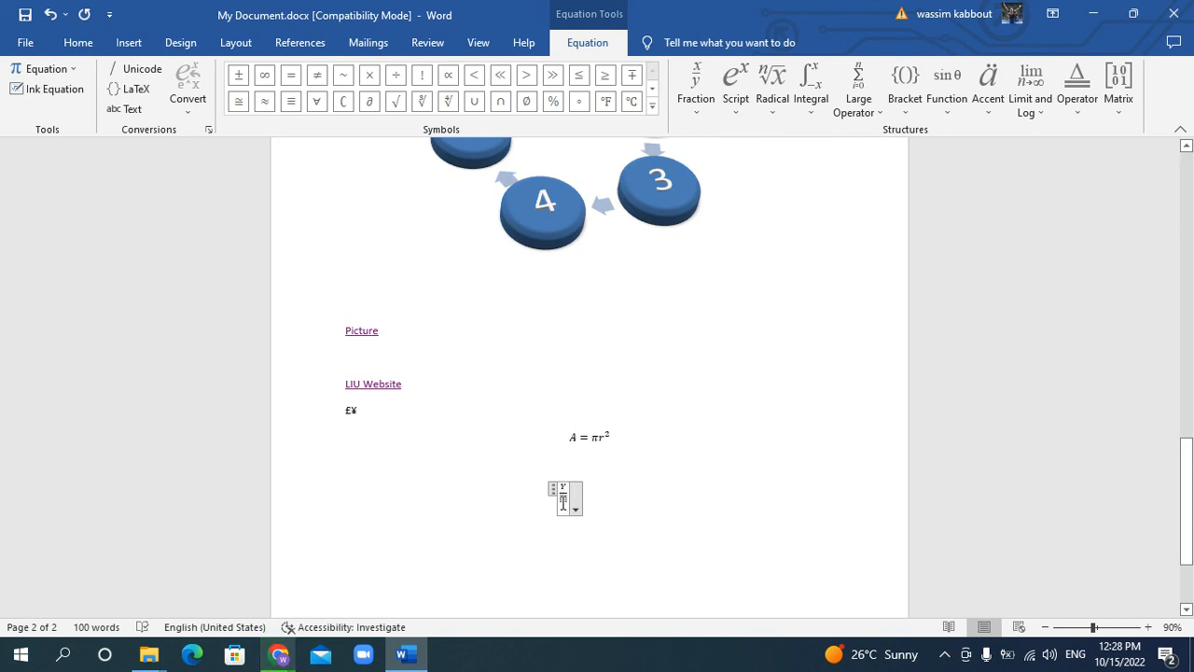
click(597, 471)
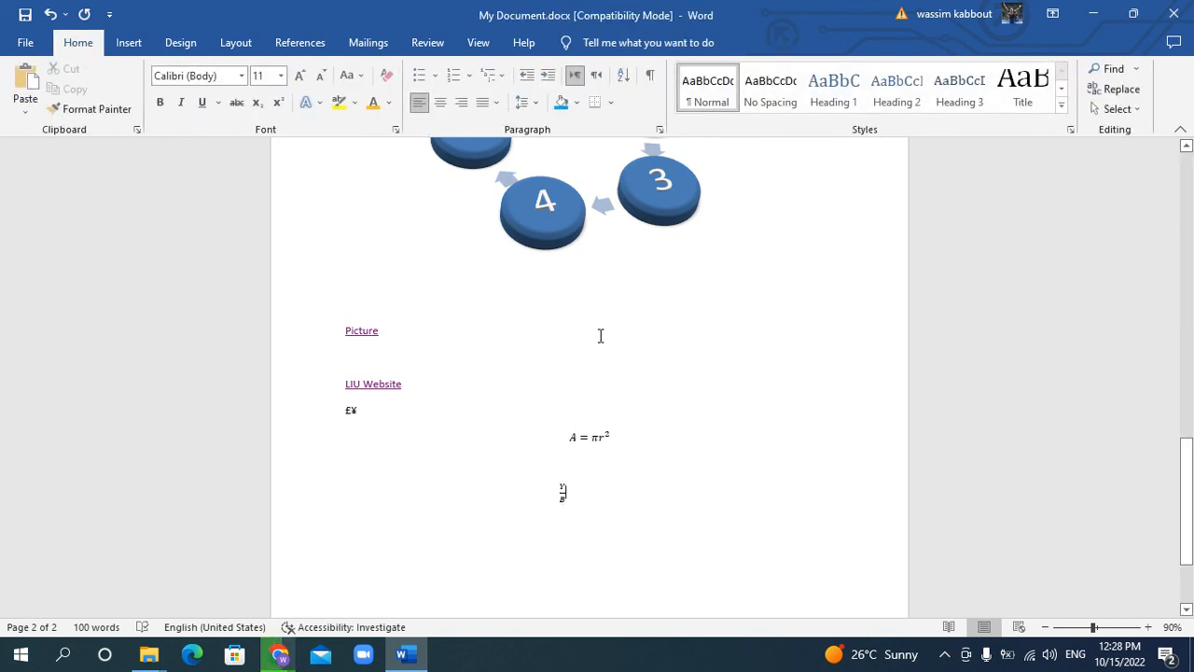
Add an integral with limits after the Y over B fraction in the same equation
click(129, 43)
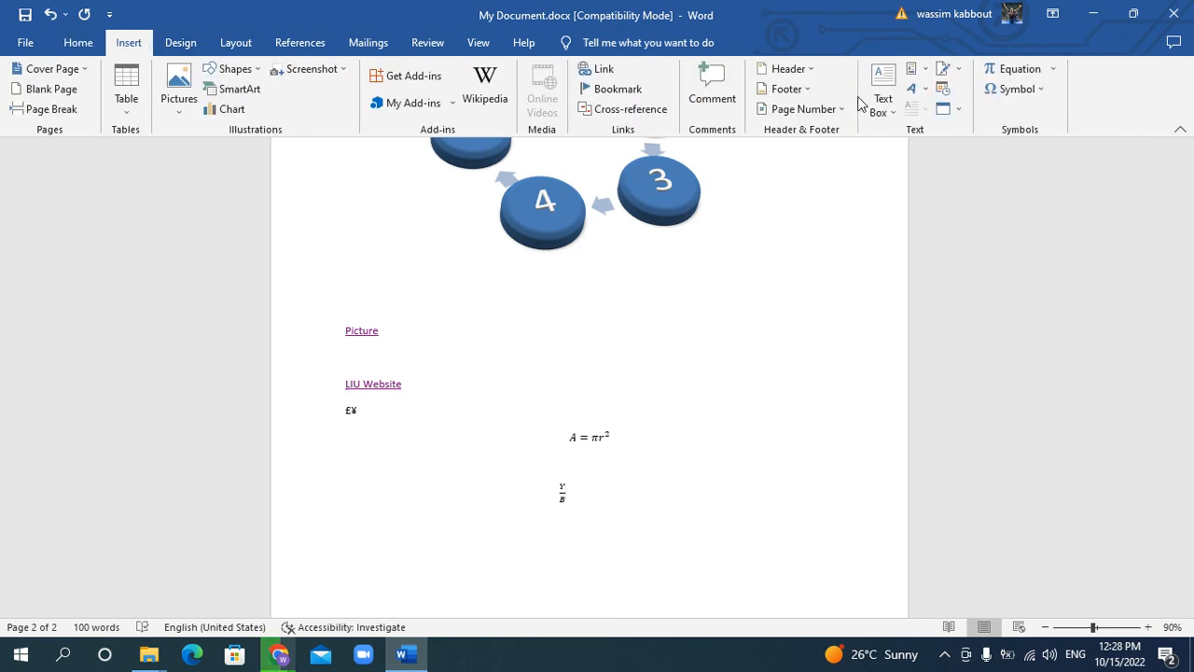
click(1039, 71)
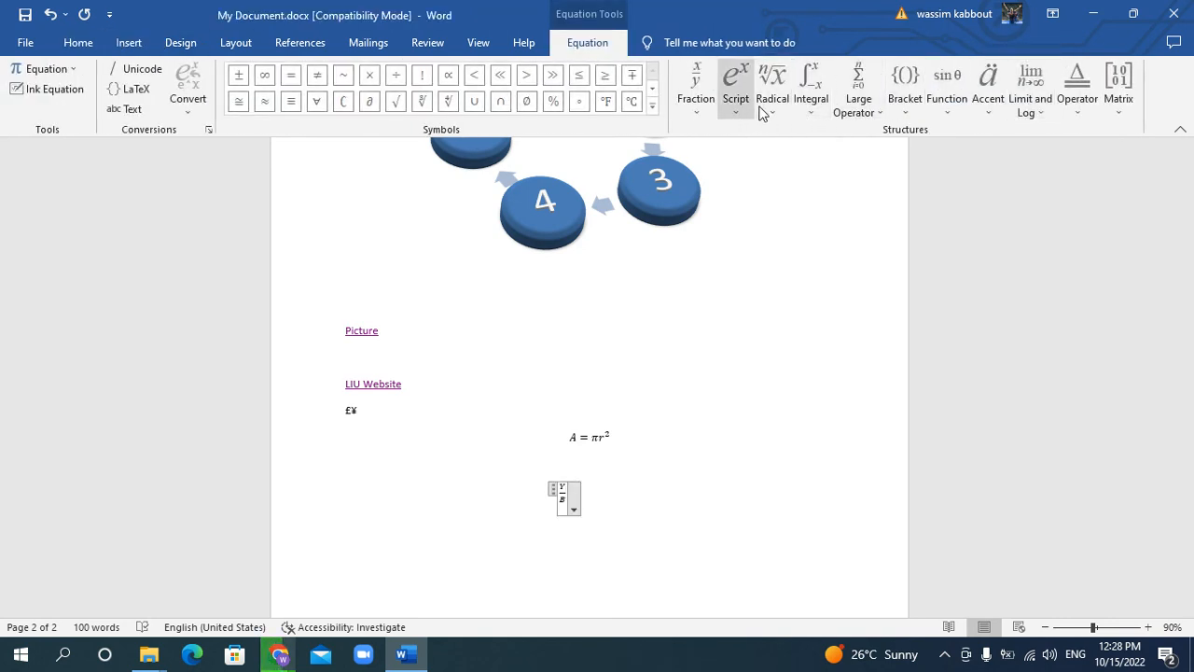
click(810, 91)
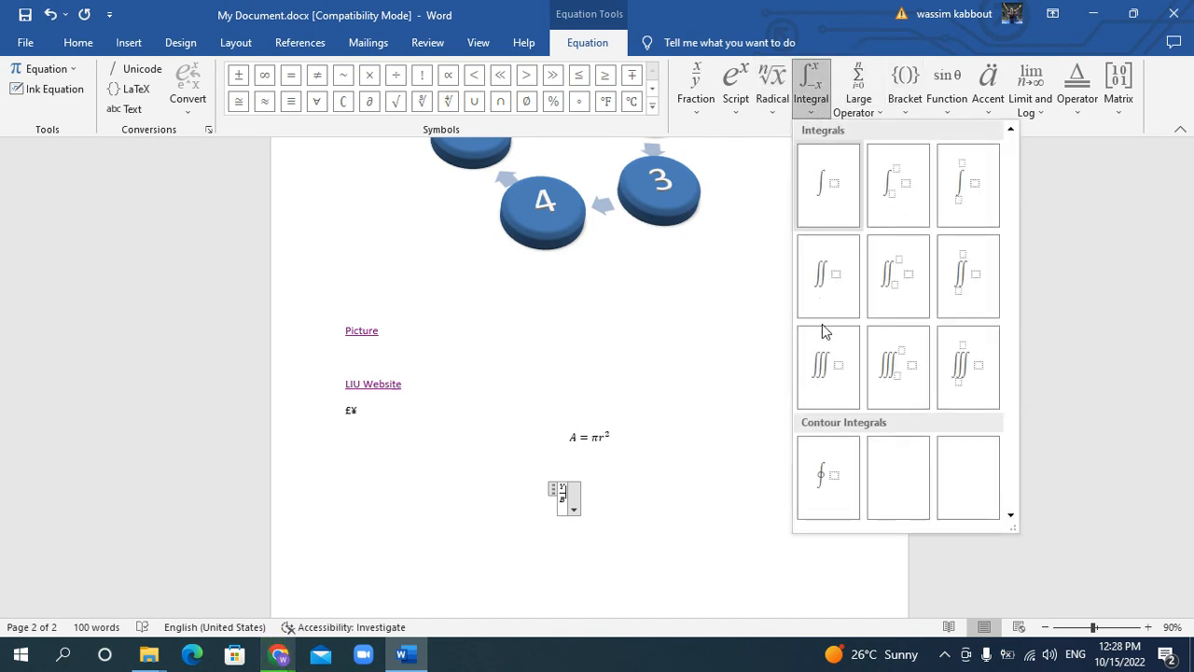
click(915, 190)
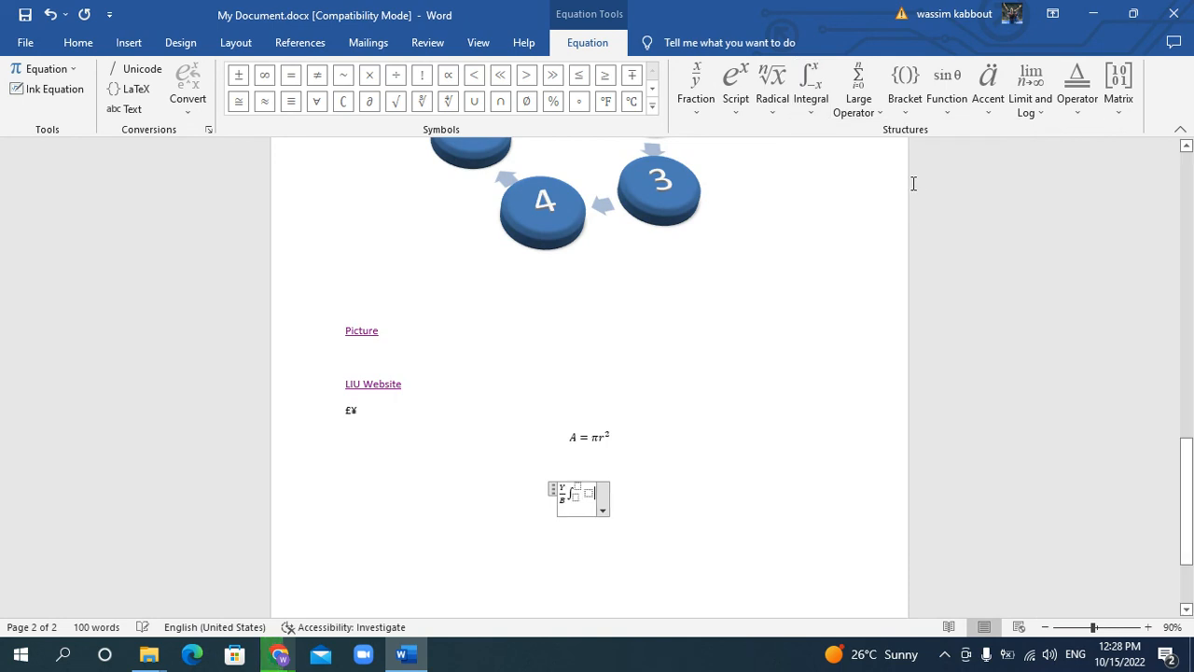
Fill in the integral's limits, with 2 as the upper limit, and enter ab as the integrand
click(578, 486)
text(2)
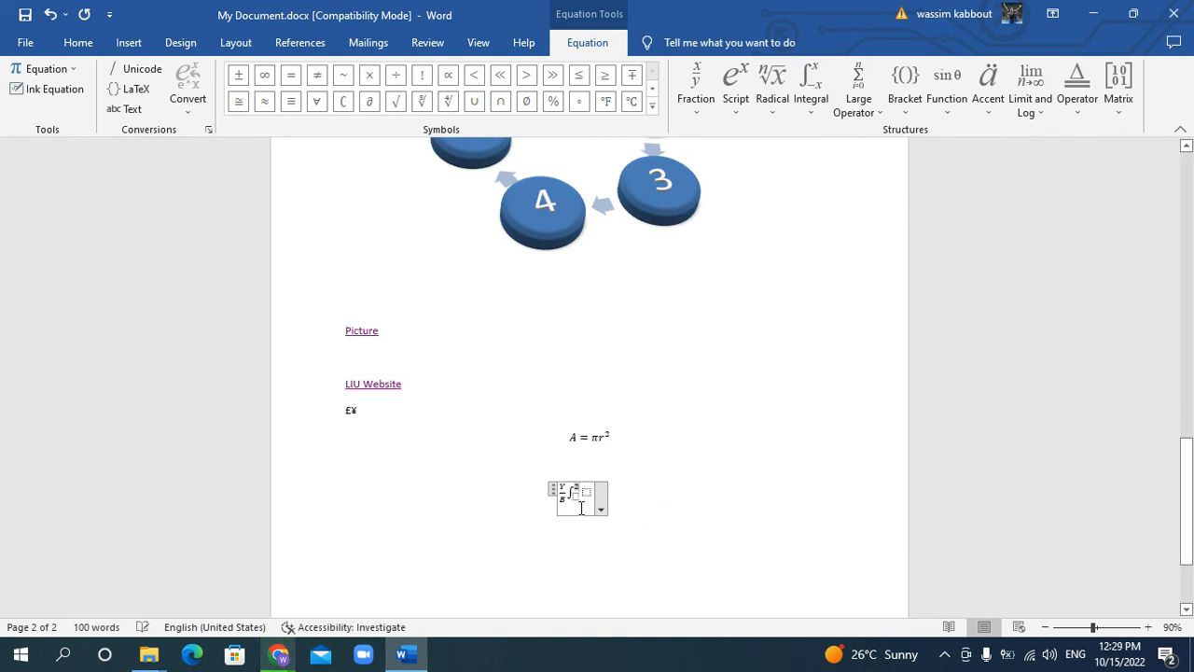
click(576, 497)
text(0)
click(584, 492)
text(x)
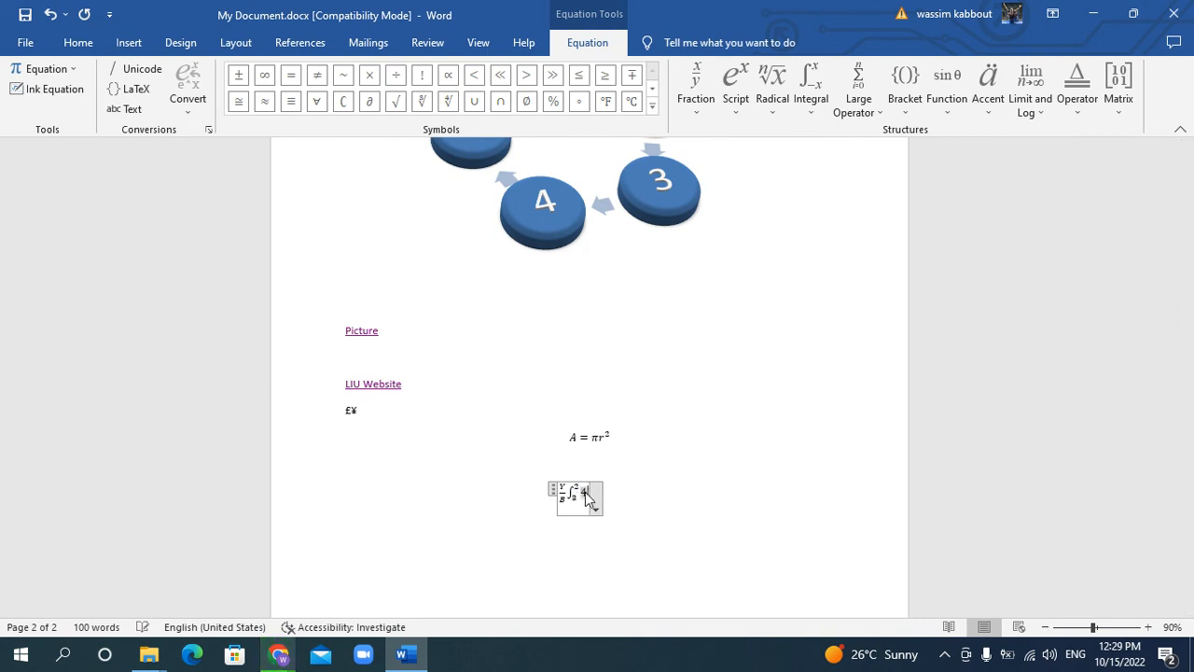
key(BackSpace)
text(ab)
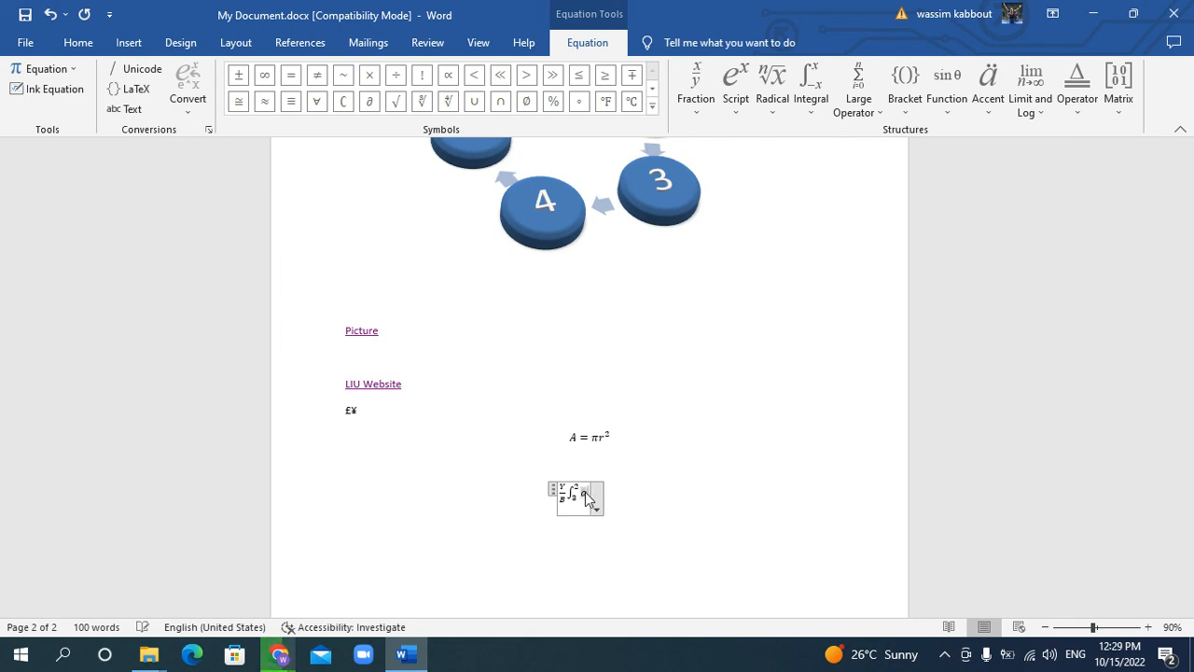
click(743, 470)
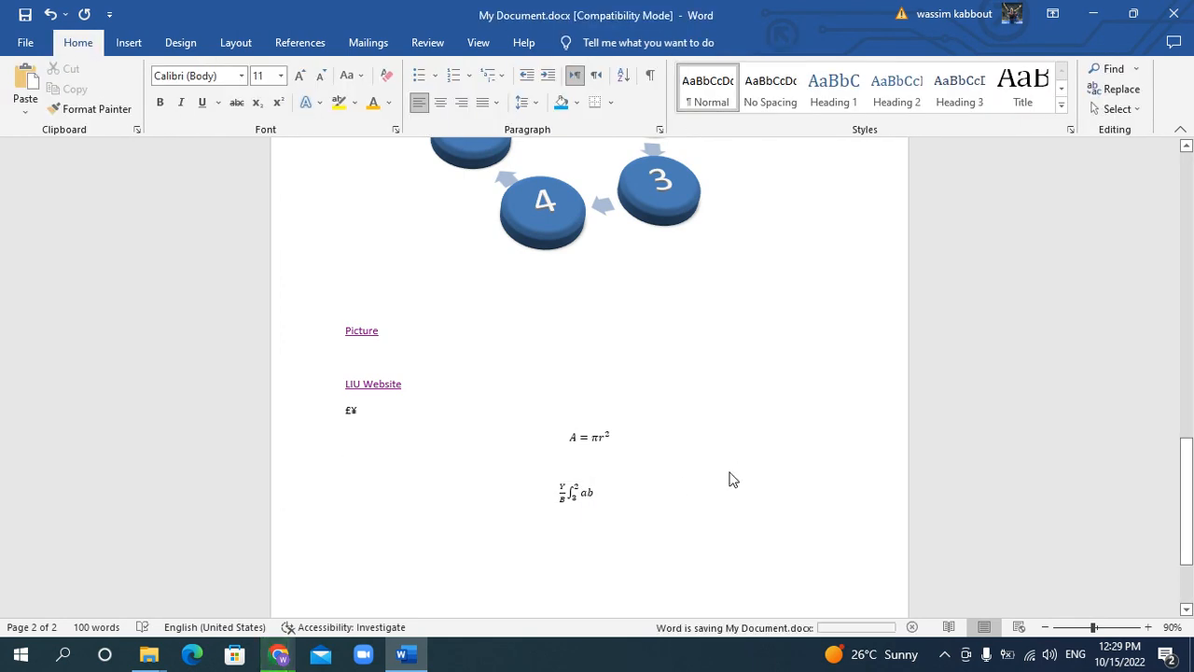
mouse_move(278, 654)
click(266, 587)
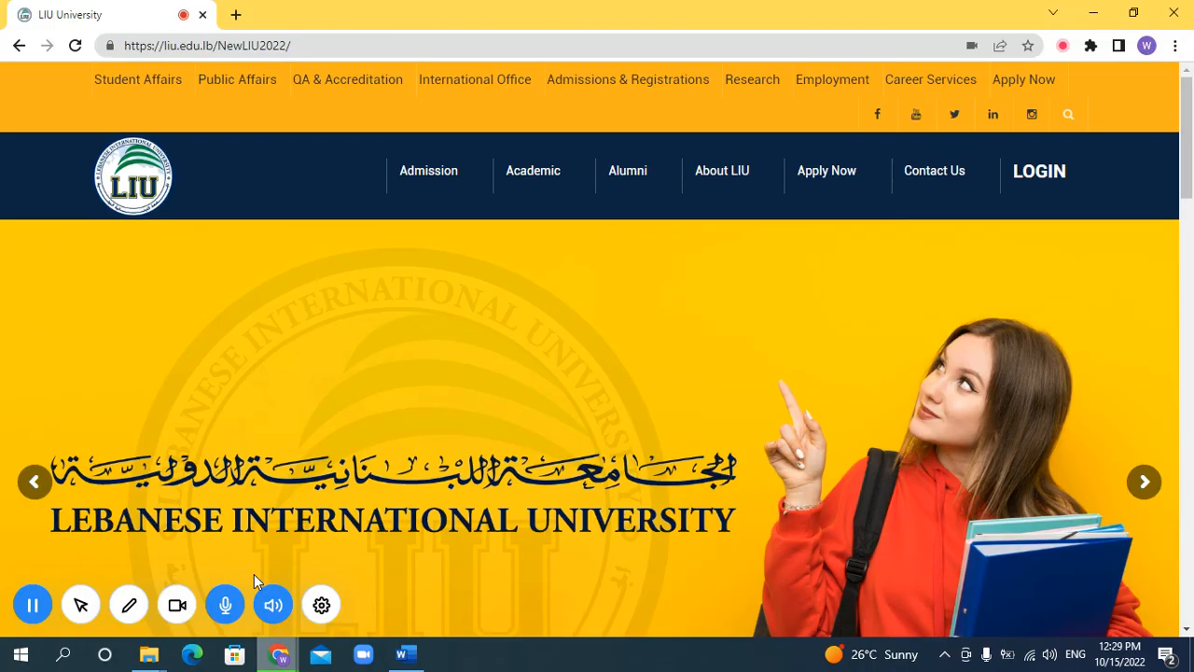